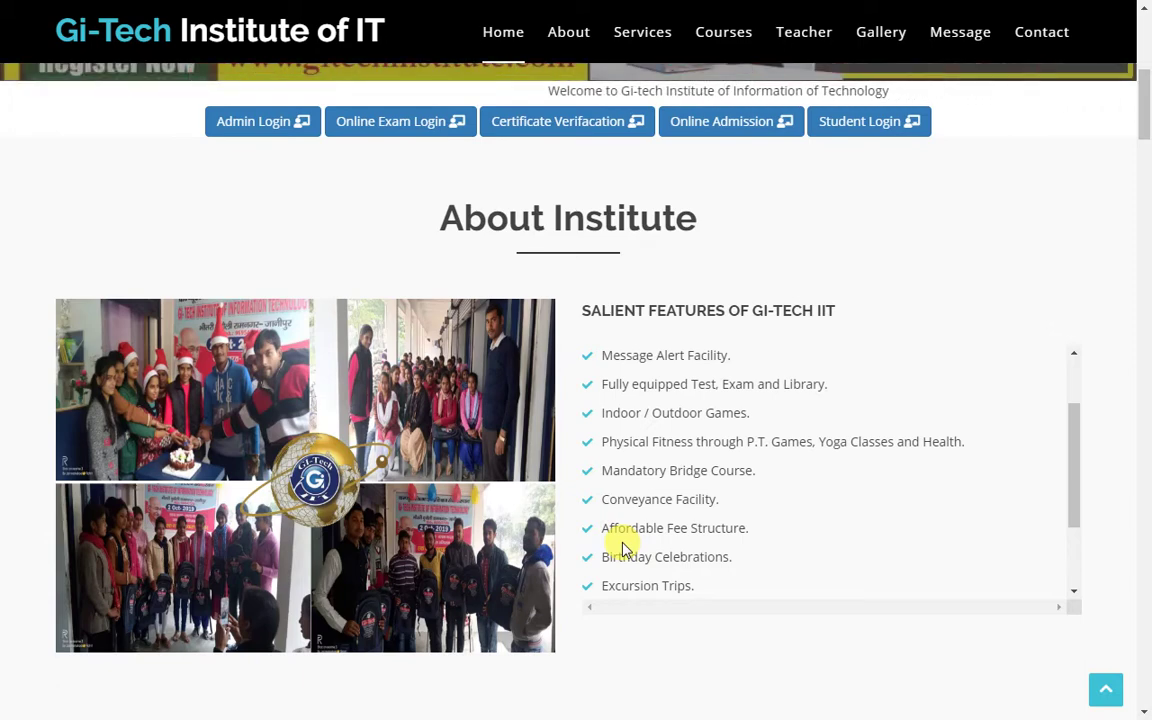
- Bring up the Windows Run box with EXCEL already entered as the command
{"action": "key", "text": "super+r"}
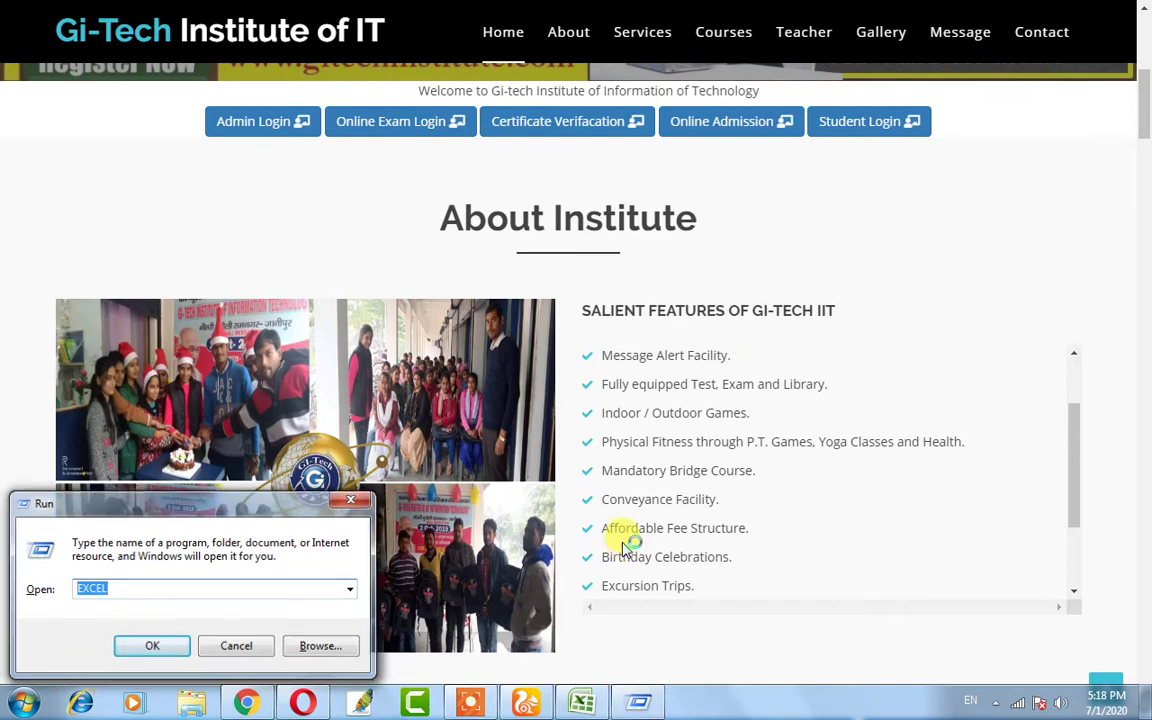
- Run EXCEL from the Run box so a blank Book2 workbook opens
{"action": "key", "text": "Return"}
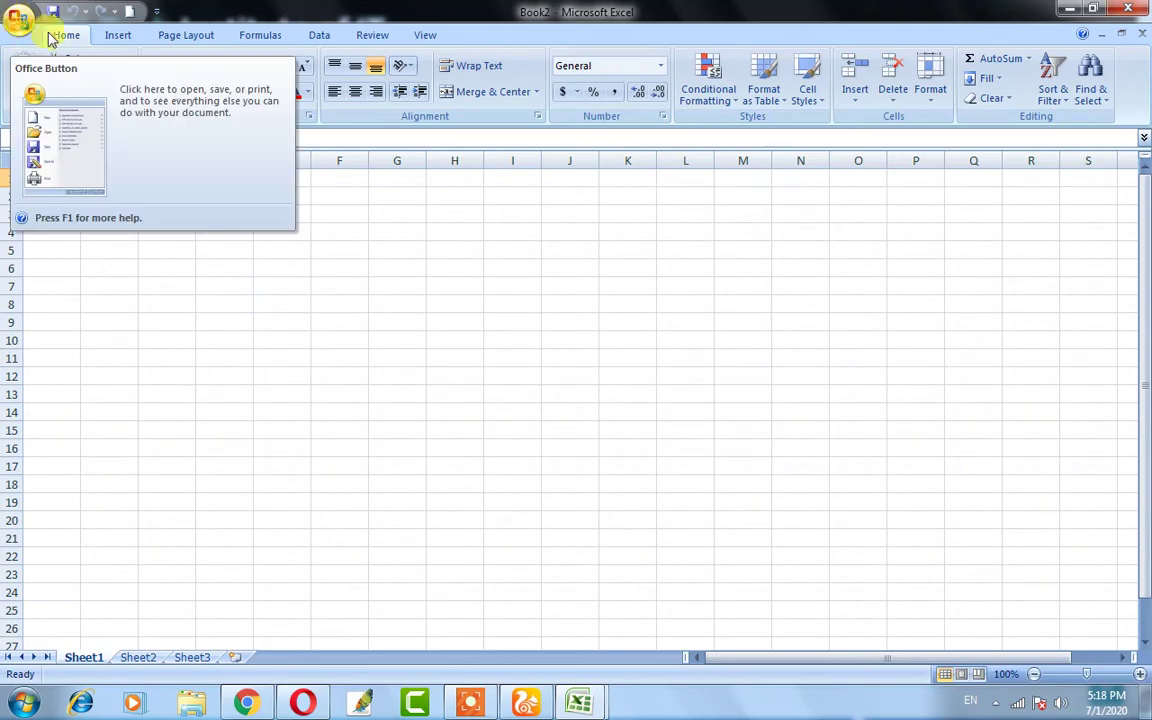
{"action": "left_click", "coordinate": [17, 22]}
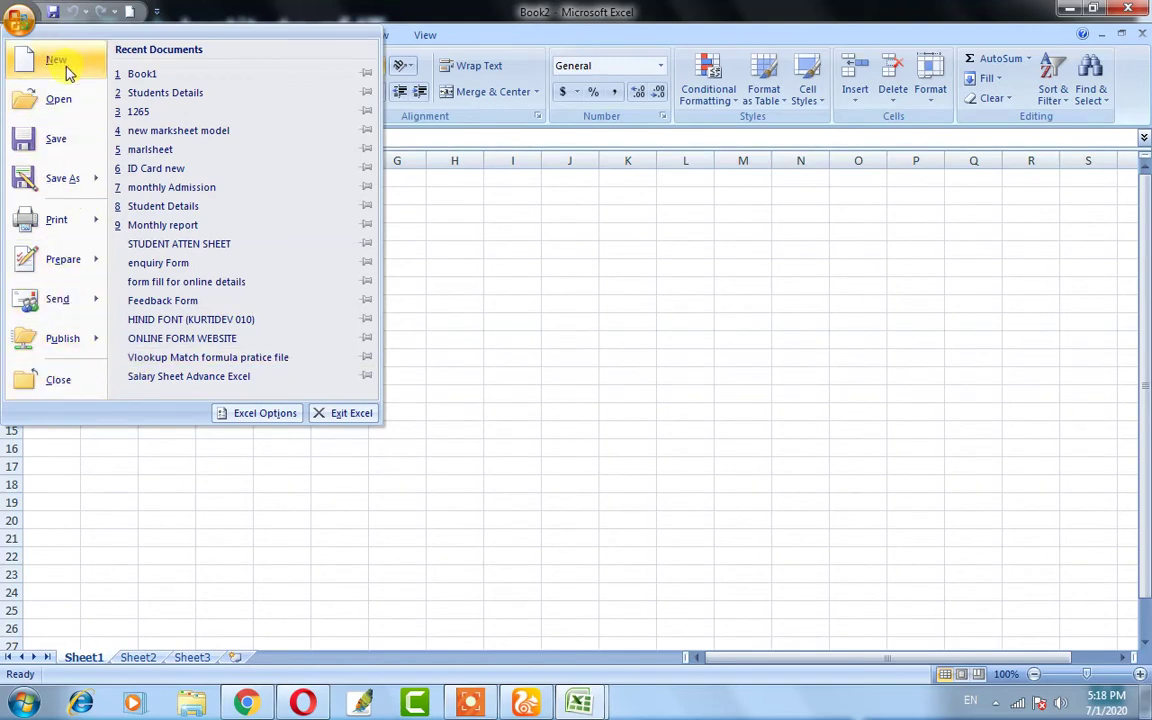
{"action": "mouse_move", "coordinate": [68, 226]}
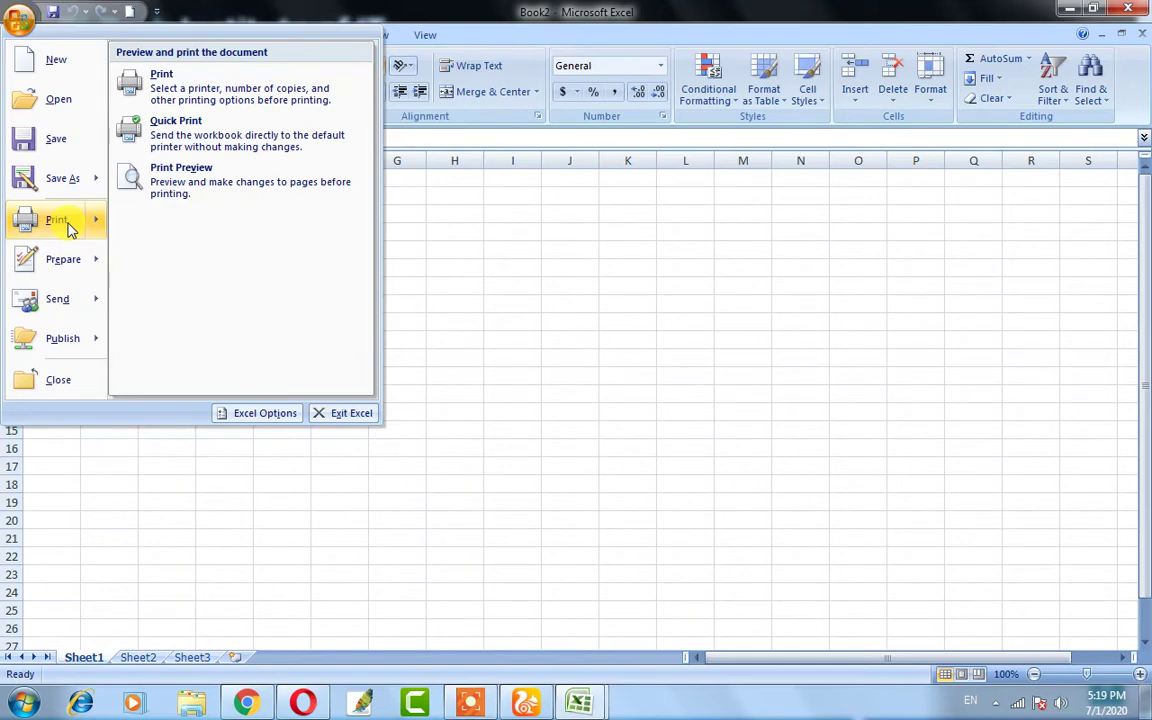
{"action": "left_click", "coordinate": [489, 305]}
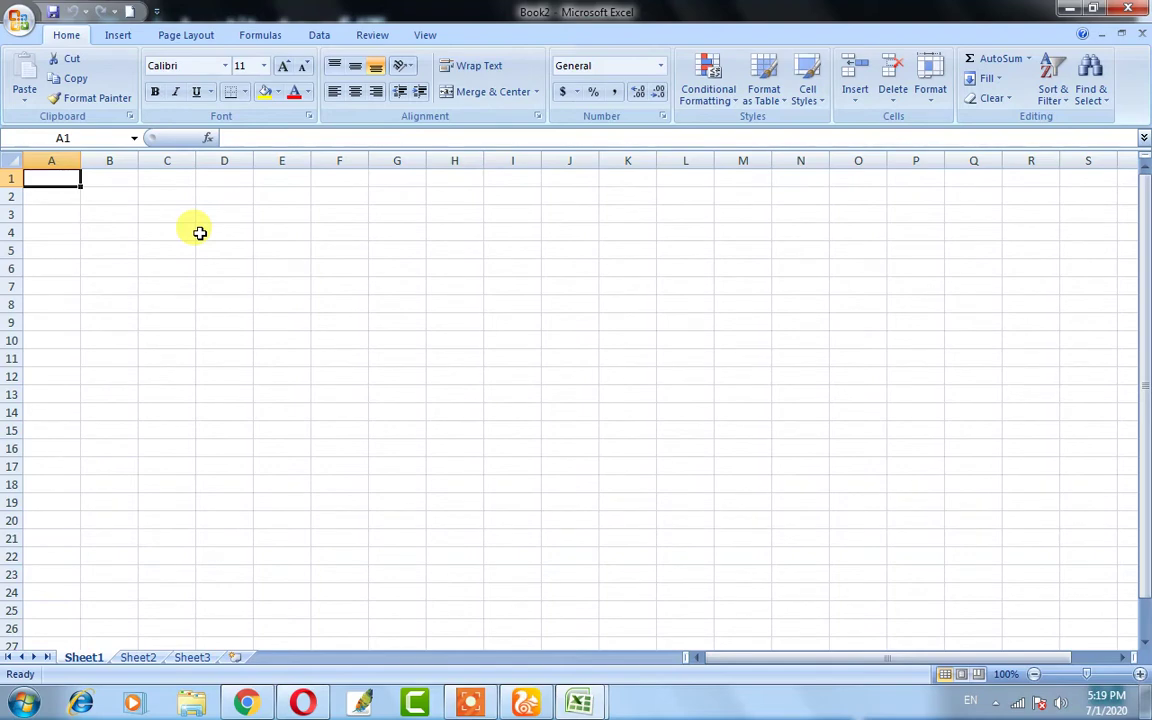
{"action": "left_click", "coordinate": [12, 22]}
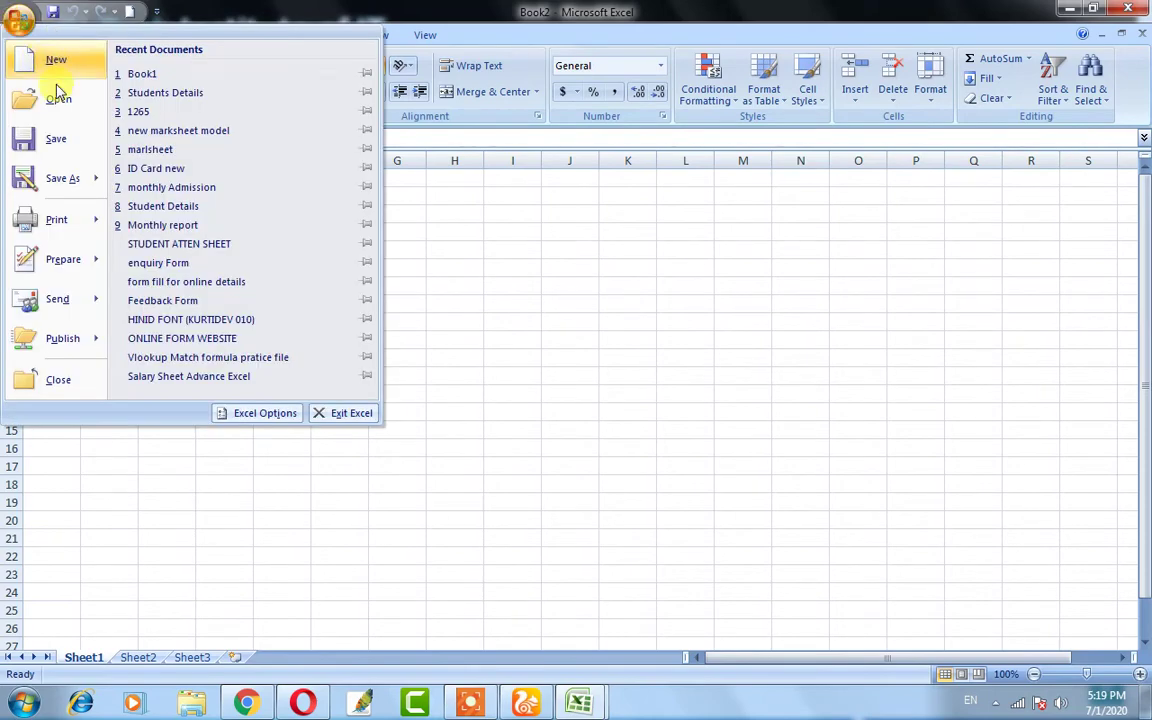
{"action": "left_click", "coordinate": [465, 293]}
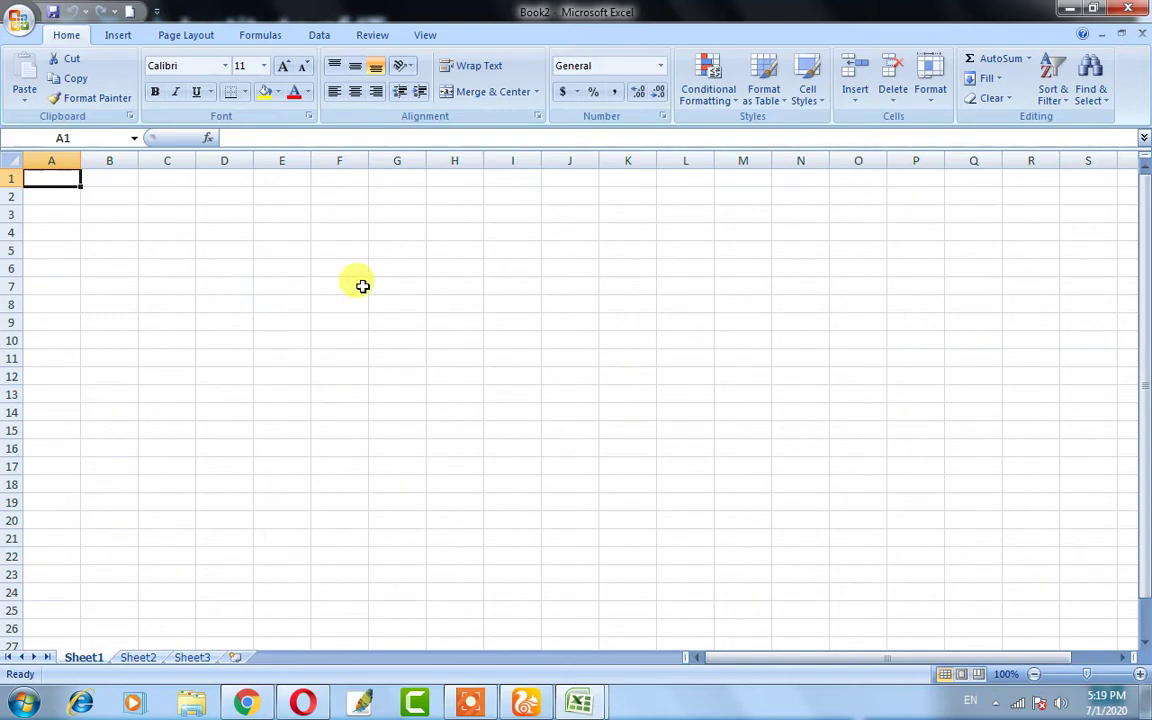
{"action": "left_click", "coordinate": [225, 358]}
{"action": "left_click_drag", "start_coordinate": [39, 177], "coordinate": [1100, 648]}
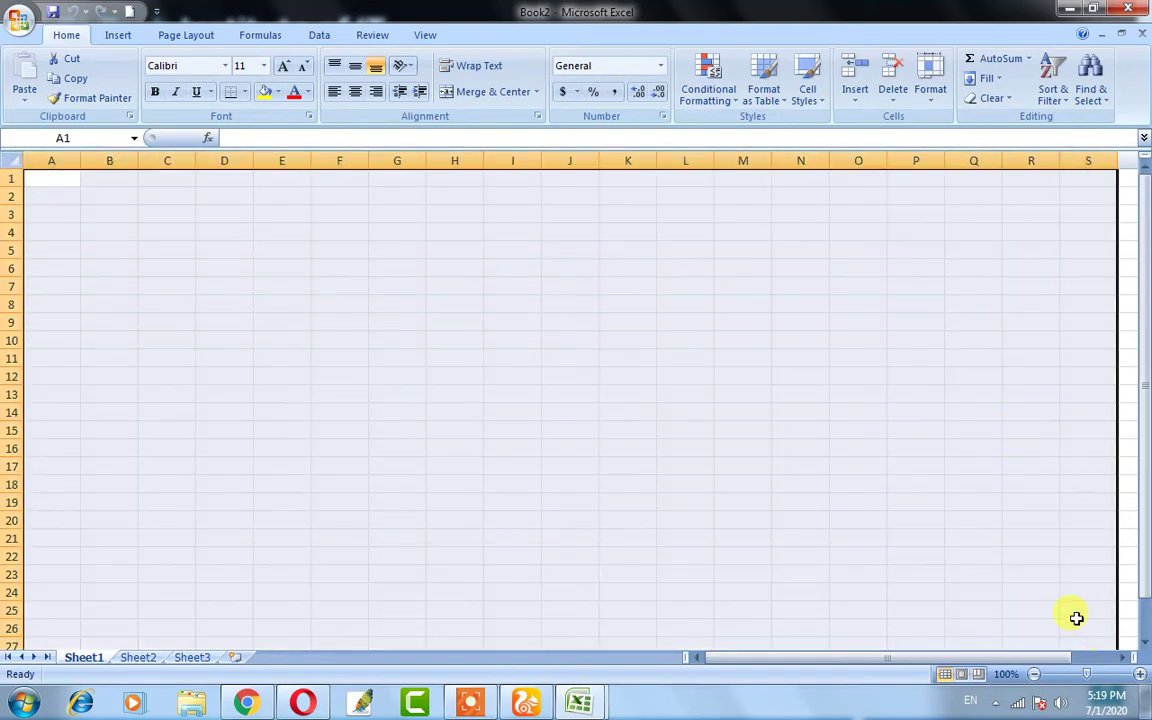
{"action": "left_click", "coordinate": [915, 574]}
{"action": "left_click_drag", "start_coordinate": [116, 216], "coordinate": [535, 419]}
{"action": "left_click", "coordinate": [281, 329]}
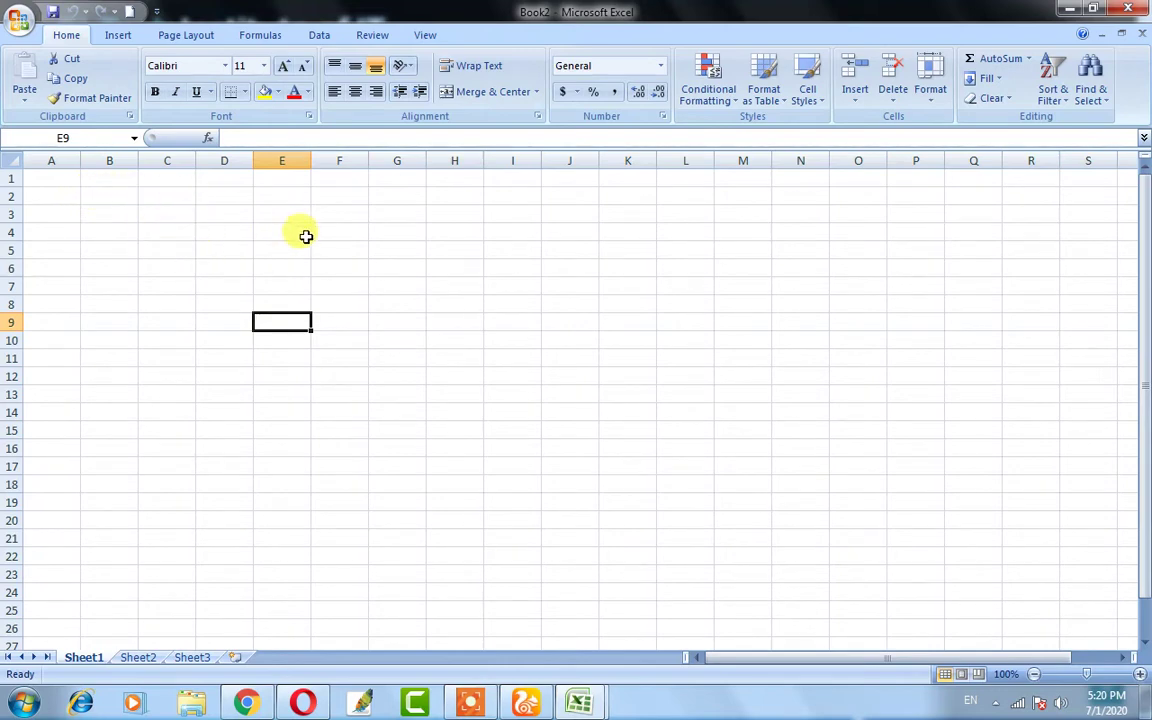
{"action": "key", "text": "Down"}
{"action": "key", "text": "Down"}
{"action": "left_click", "coordinate": [278, 321]}
{"action": "left_click_drag", "start_coordinate": [363, 376], "coordinate": [389, 361]}
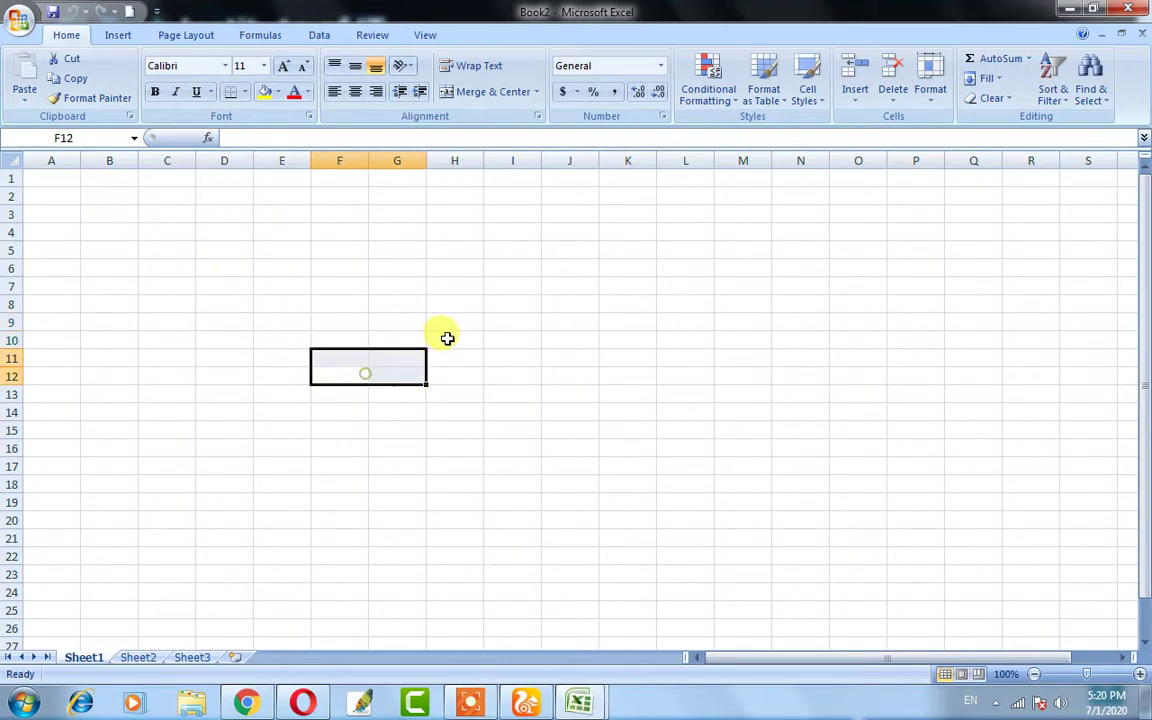
{"action": "left_click", "coordinate": [449, 339]}
{"action": "left_click", "coordinate": [577, 338]}
{"action": "left_click", "coordinate": [621, 292]}
{"action": "left_click", "coordinate": [452, 266]}
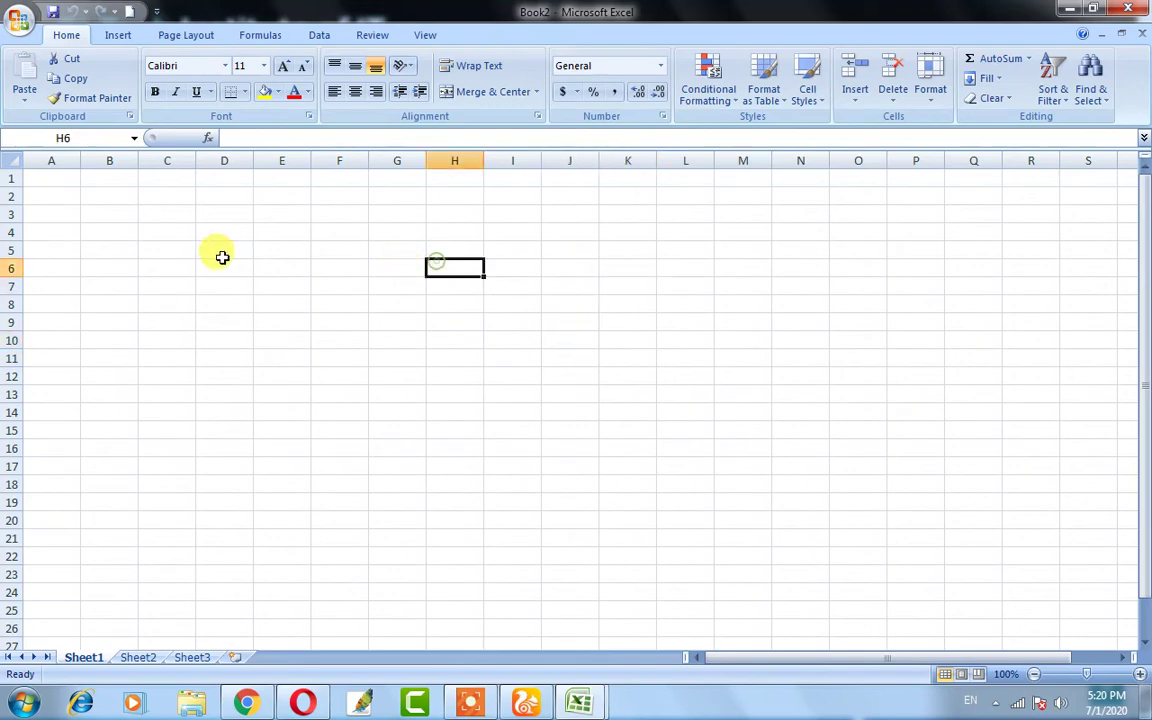
{"action": "left_click", "coordinate": [224, 266]}
{"action": "left_click", "coordinate": [216, 322]}
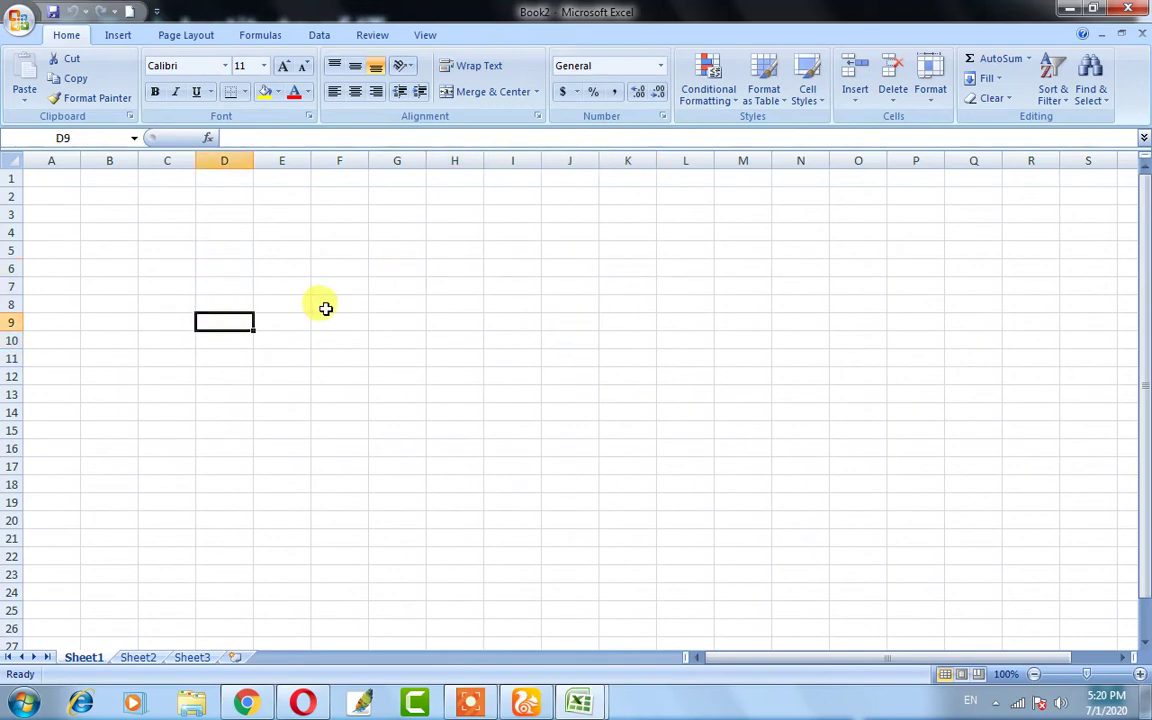
{"action": "left_click", "coordinate": [520, 322]}
{"action": "left_click", "coordinate": [628, 305]}
{"action": "left_click", "coordinate": [628, 271]}
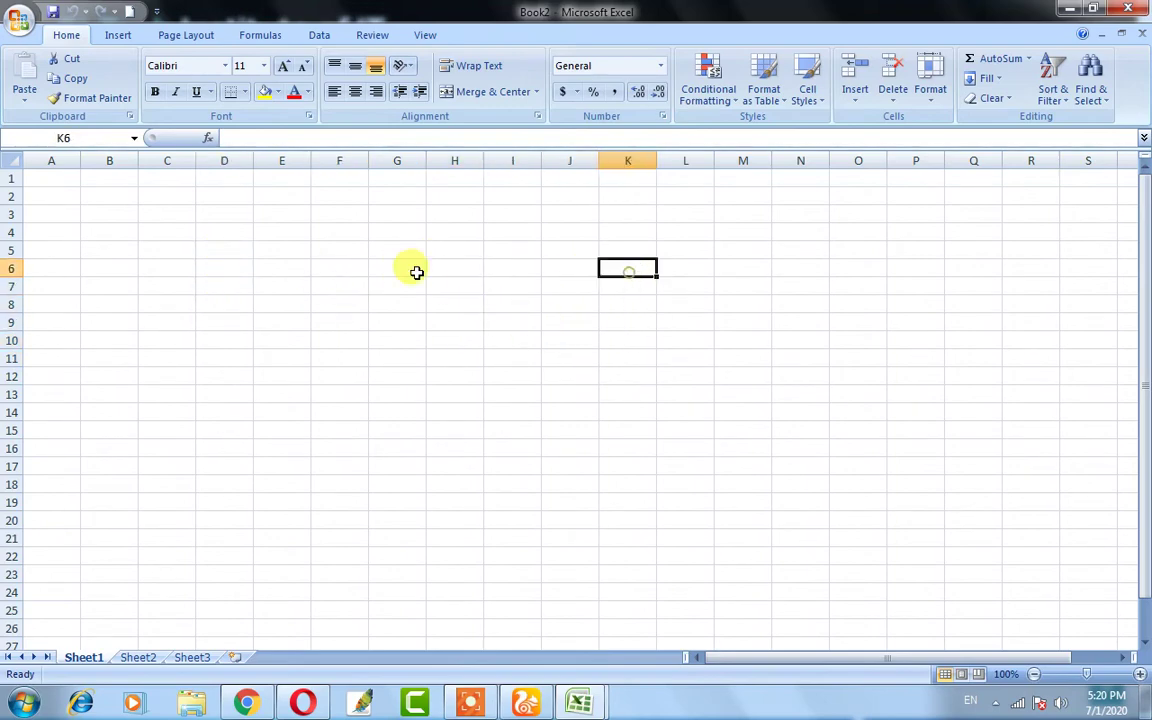
{"action": "left_click", "coordinate": [364, 284]}
{"action": "left_click", "coordinate": [258, 301]}
{"action": "left_click", "coordinate": [216, 268]}
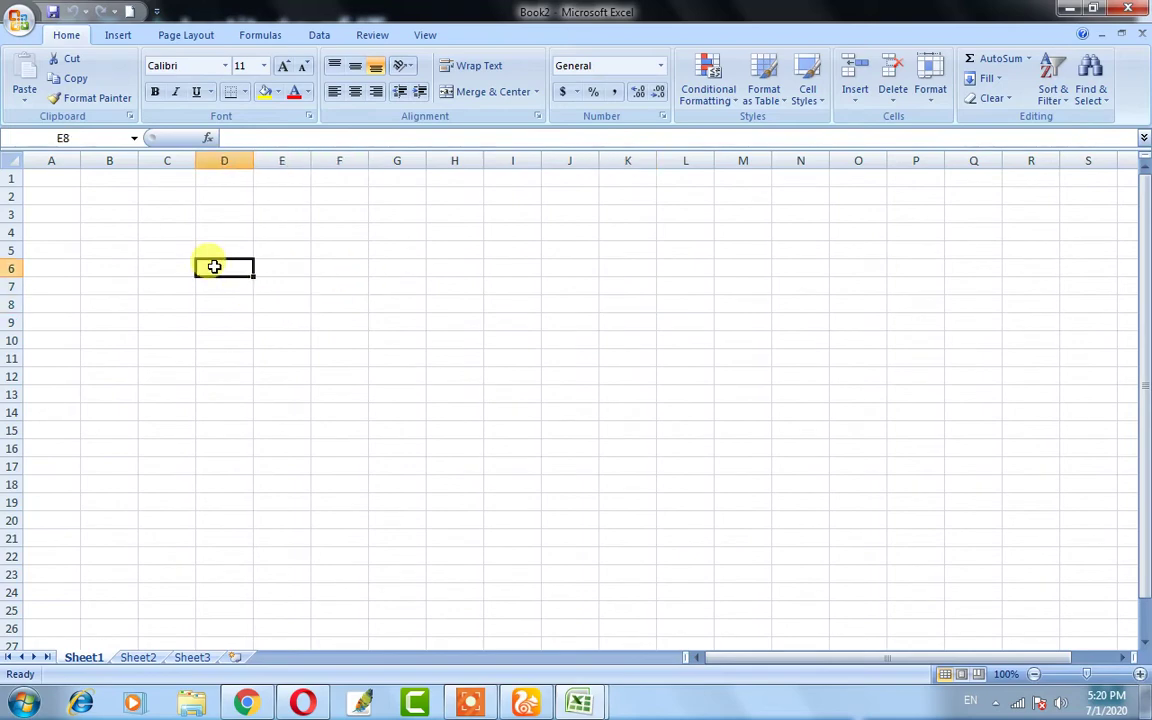
{"action": "left_click", "coordinate": [222, 323]}
{"action": "left_click", "coordinate": [332, 285]}
{"action": "left_click", "coordinate": [388, 337]}
{"action": "left_click", "coordinate": [415, 287]}
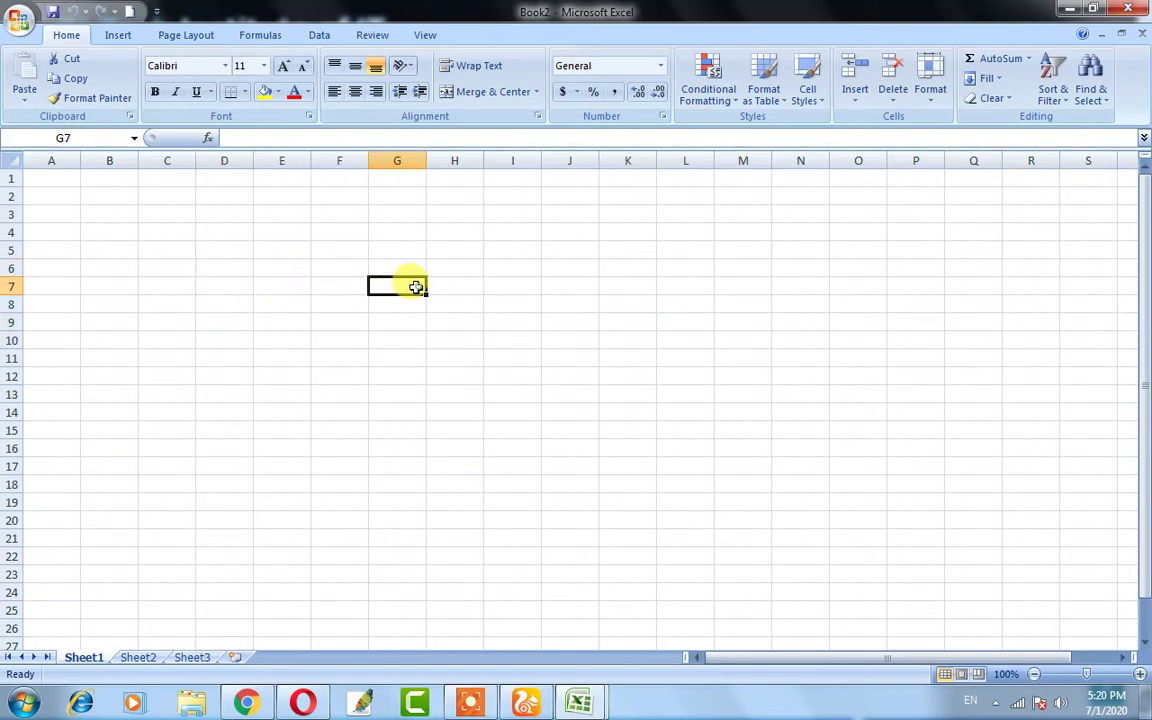
{"action": "left_click", "coordinate": [268, 304]}
{"action": "left_click", "coordinate": [288, 357]}
{"action": "left_click", "coordinate": [325, 285]}
{"action": "left_click", "coordinate": [263, 310]}
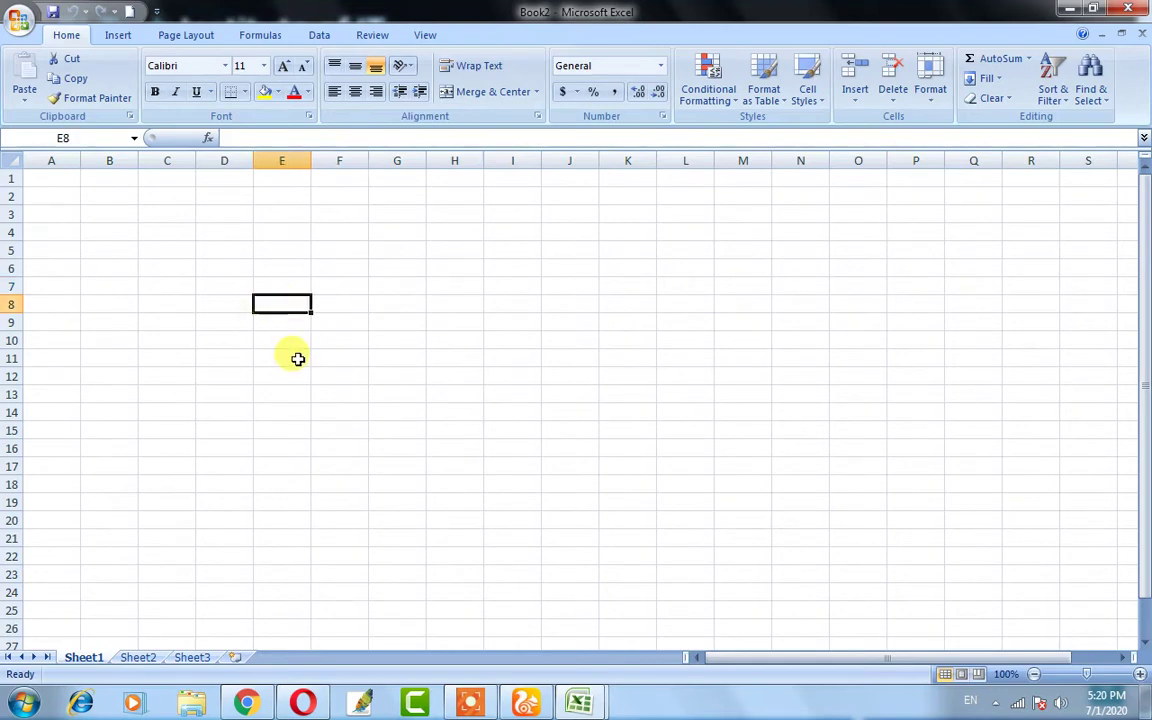
{"action": "left_click", "coordinate": [245, 285]}
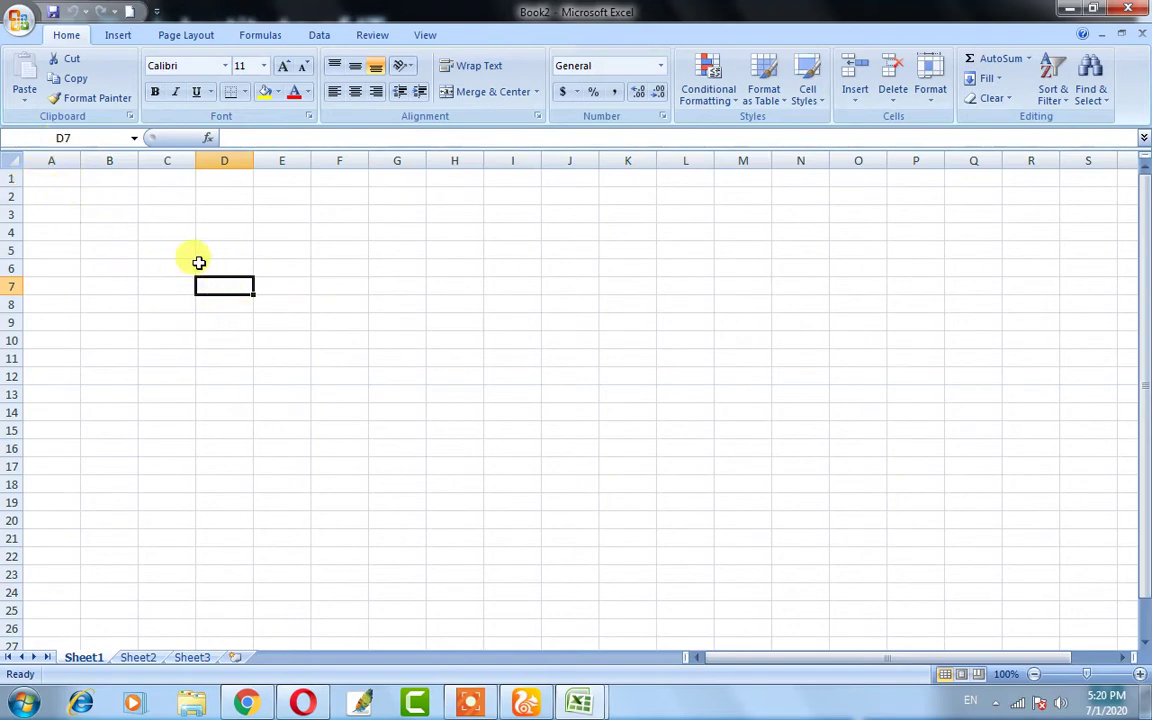
{"action": "left_click", "coordinate": [51, 181]}
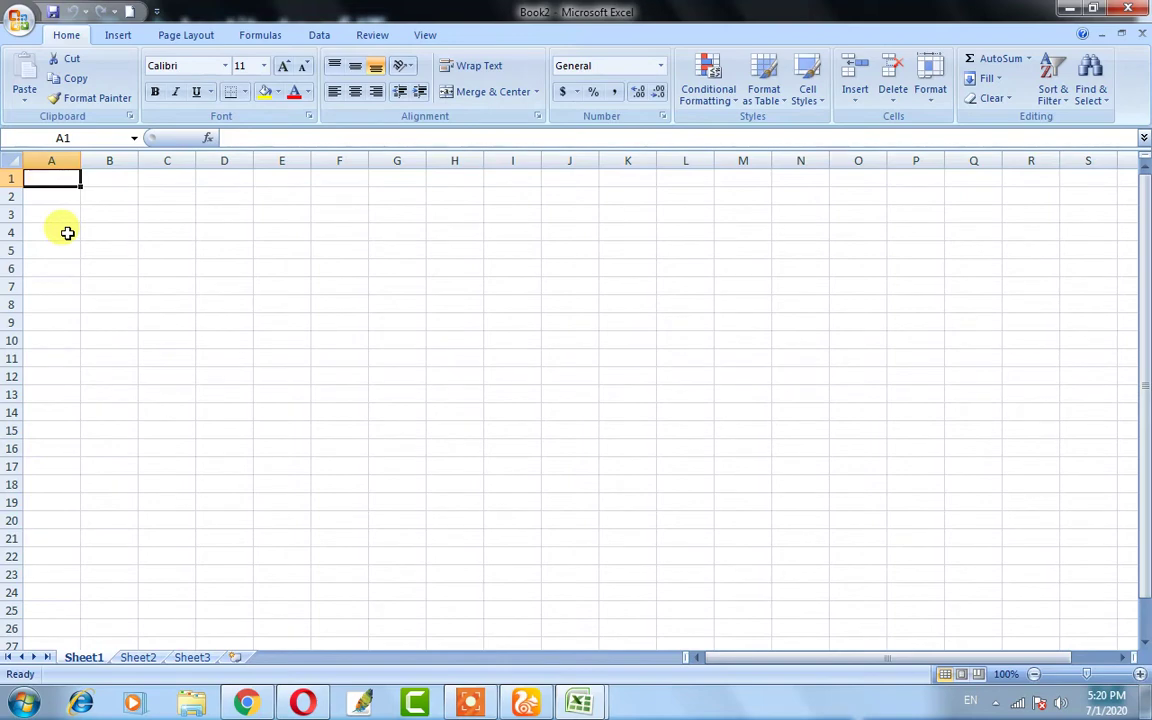
- Enter 1 in cell A1 of Book2, then select cells L12, G14 and E11
{"action": "type", "text": "1"}
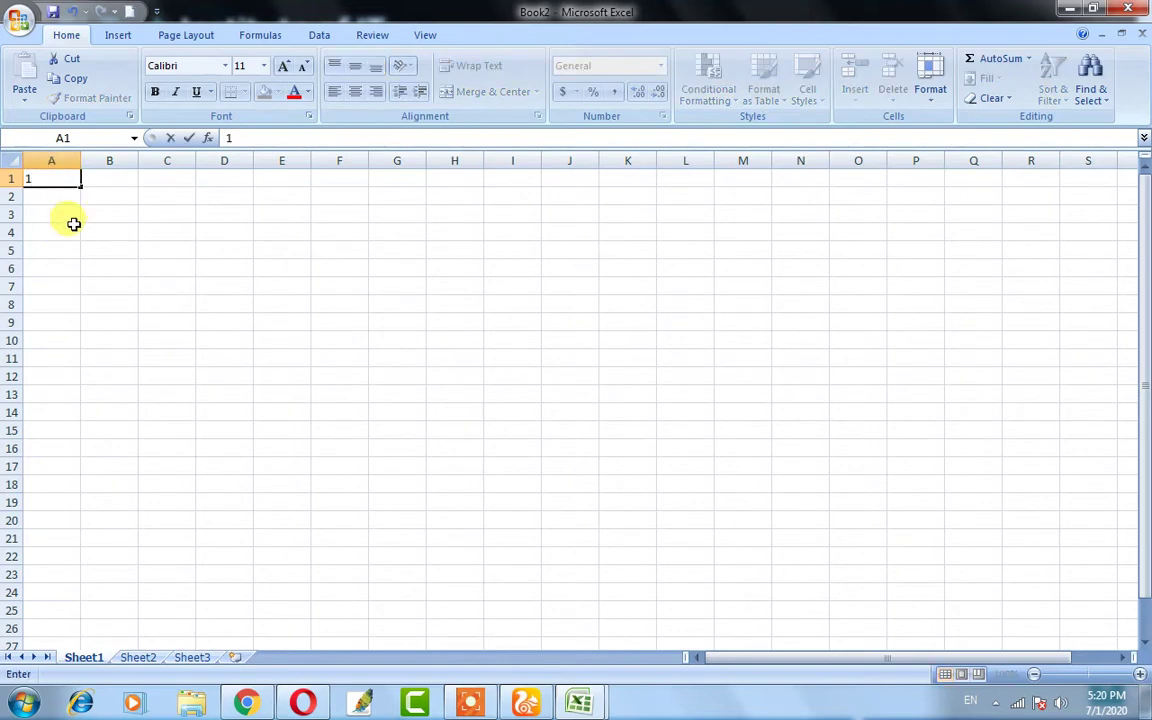
{"action": "left_click", "coordinate": [60, 214]}
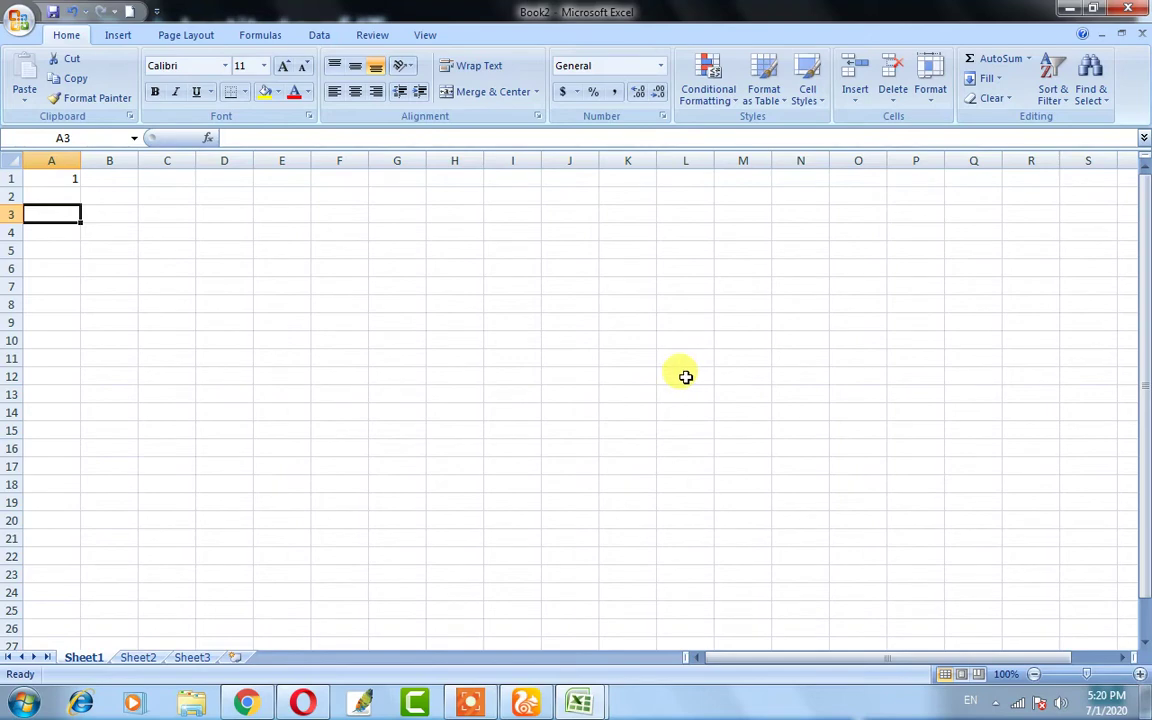
{"action": "left_click", "coordinate": [687, 380]}
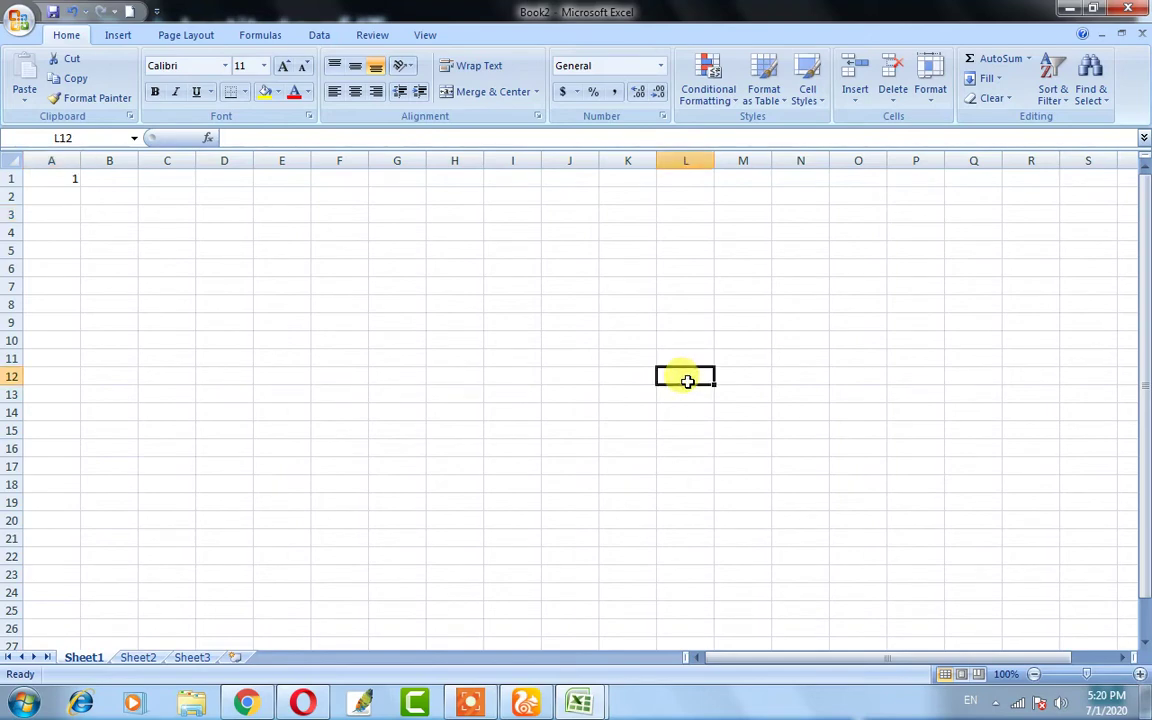
{"action": "left_click", "coordinate": [378, 406]}
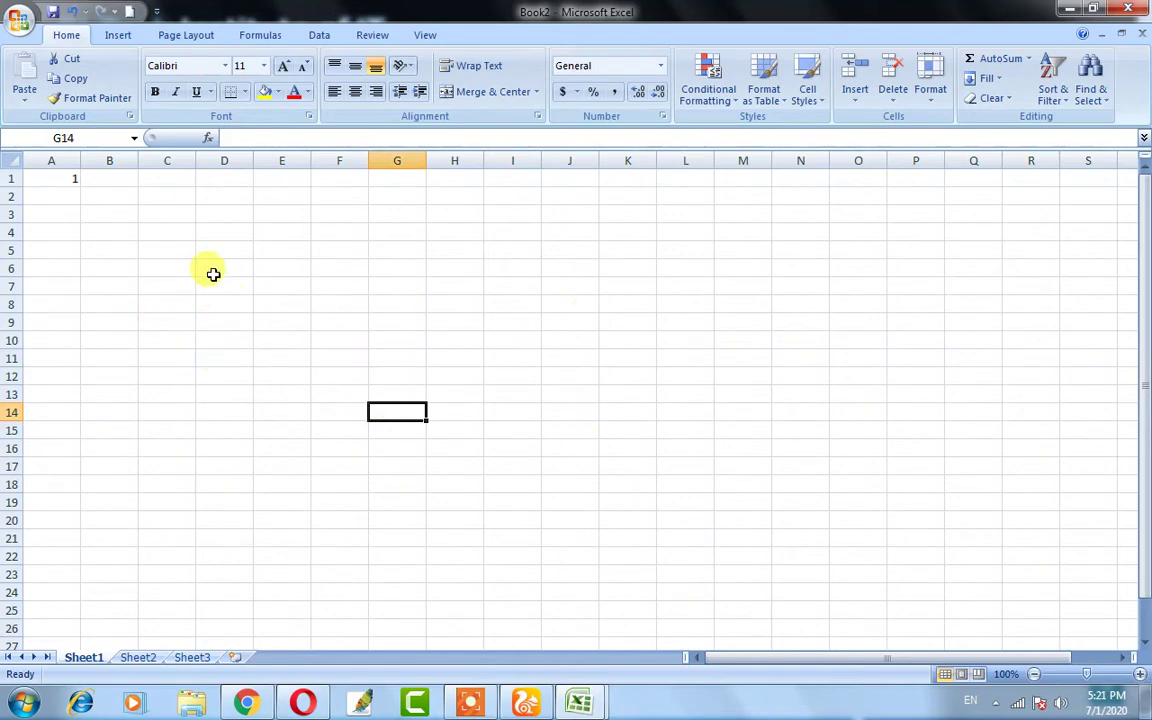
{"action": "left_click", "coordinate": [287, 356]}
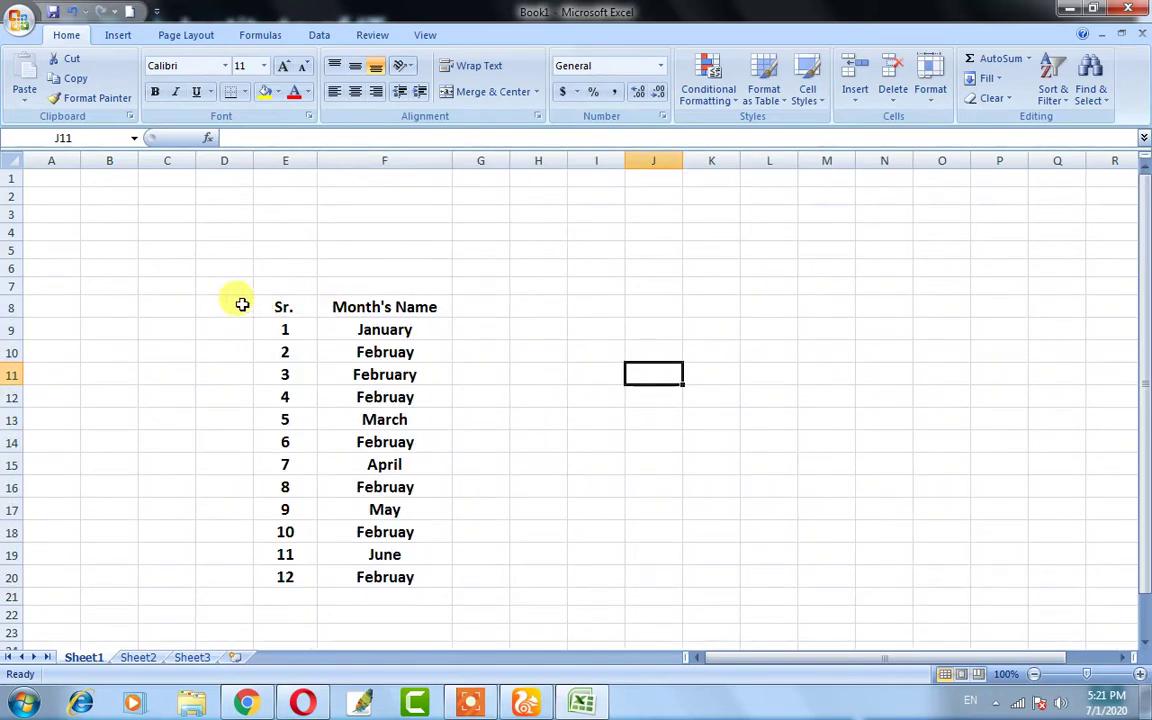
{"action": "left_click", "coordinate": [280, 303]}
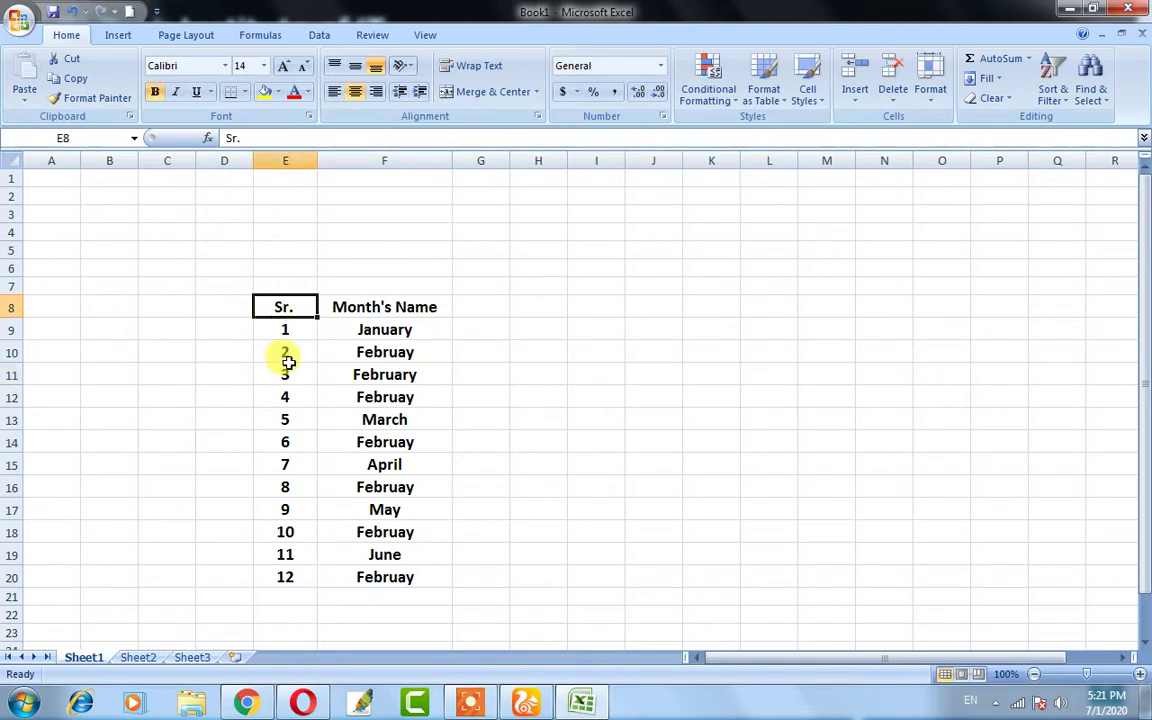
{"action": "left_click", "coordinate": [355, 309]}
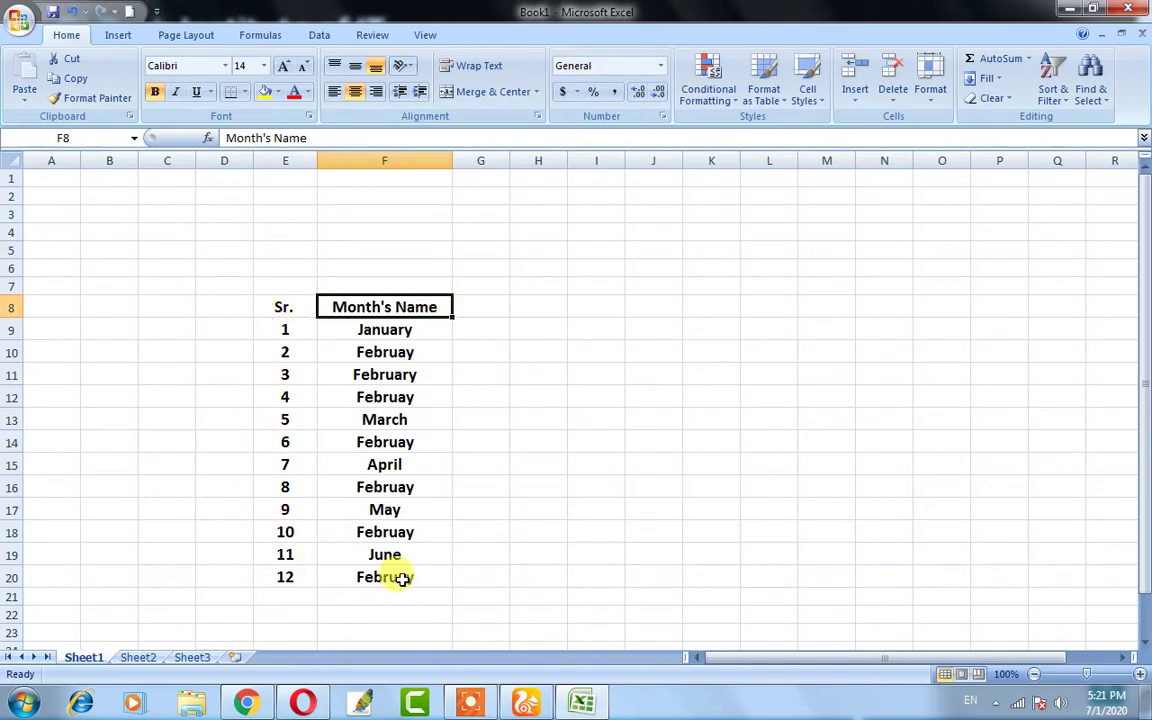
{"action": "left_click", "coordinate": [282, 330]}
{"action": "left_click", "coordinate": [404, 342]}
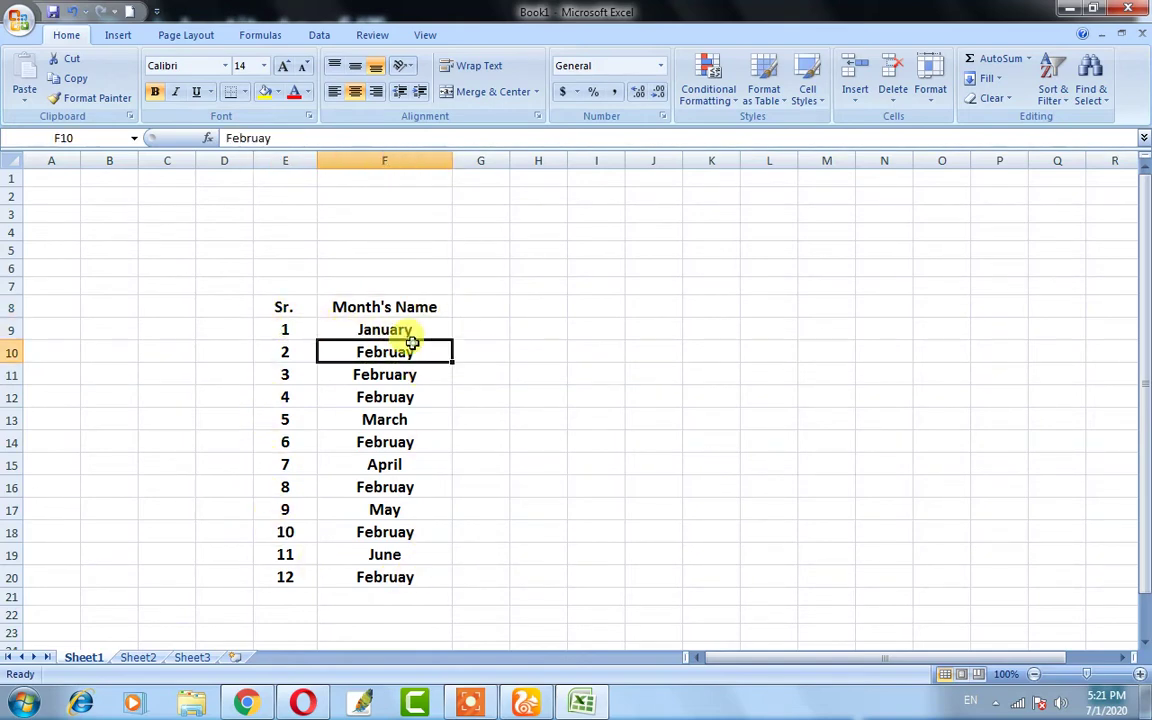
{"action": "left_click", "coordinate": [372, 332]}
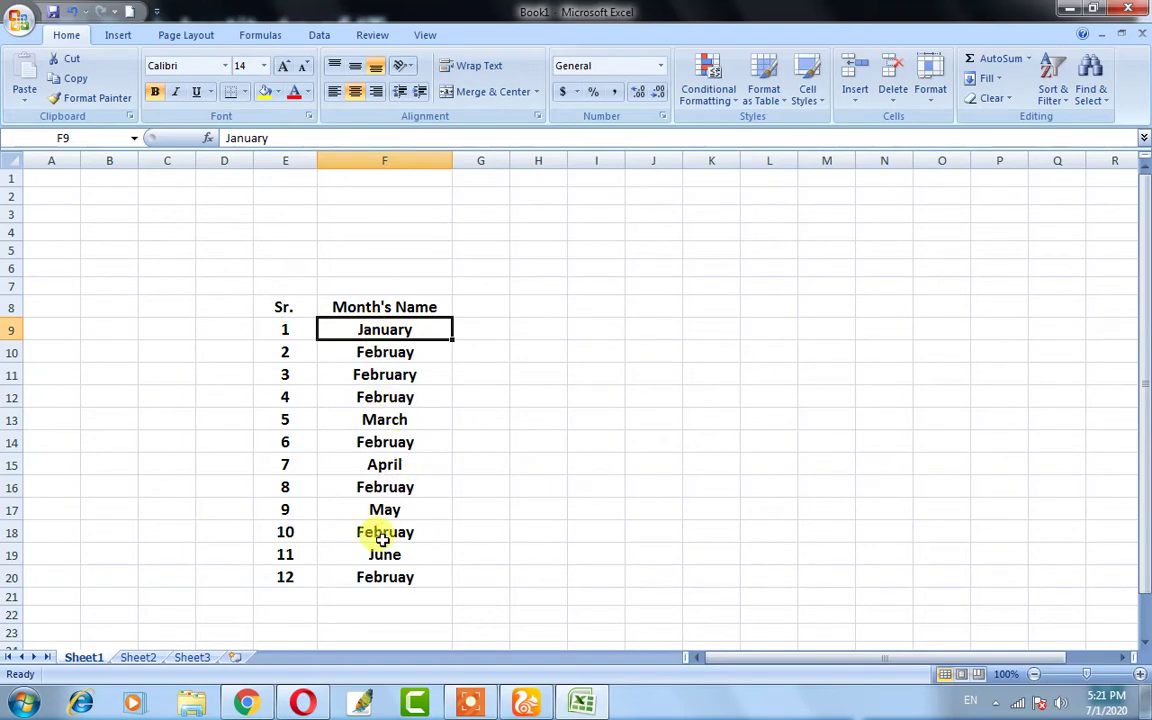
{"action": "left_click", "coordinate": [383, 394]}
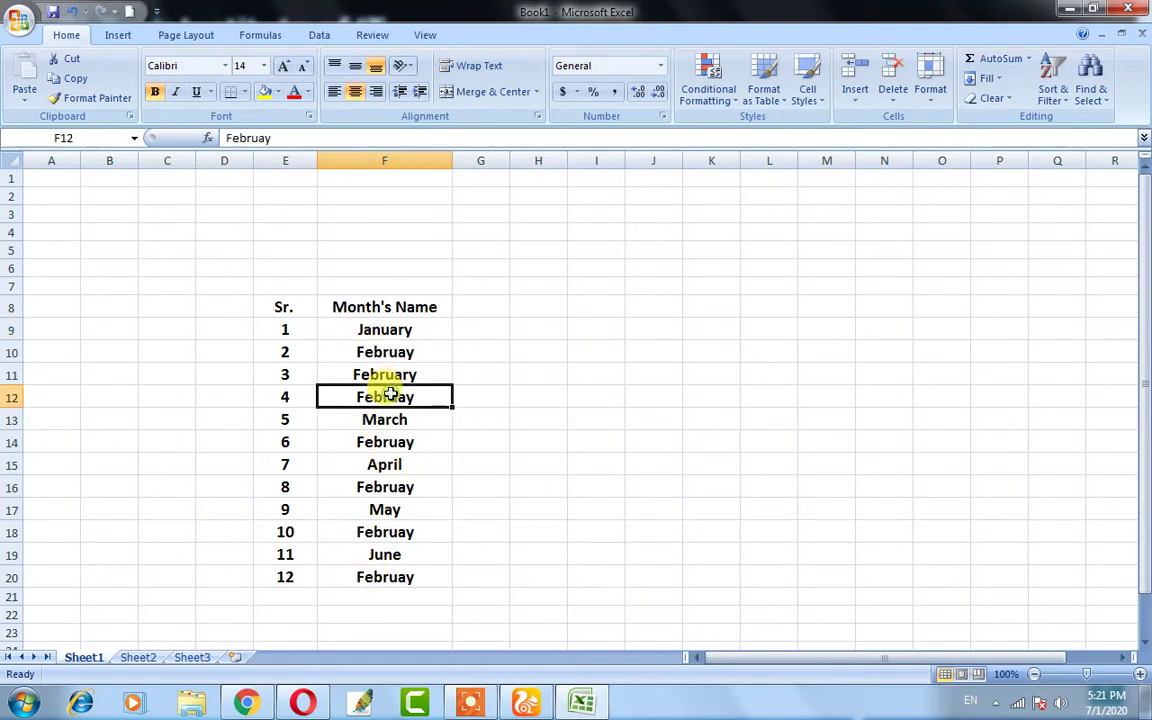
{"action": "left_click", "coordinate": [284, 302]}
{"action": "left_click_drag", "start_coordinate": [284, 302], "coordinate": [400, 578]}
{"action": "left_click", "coordinate": [553, 393]}
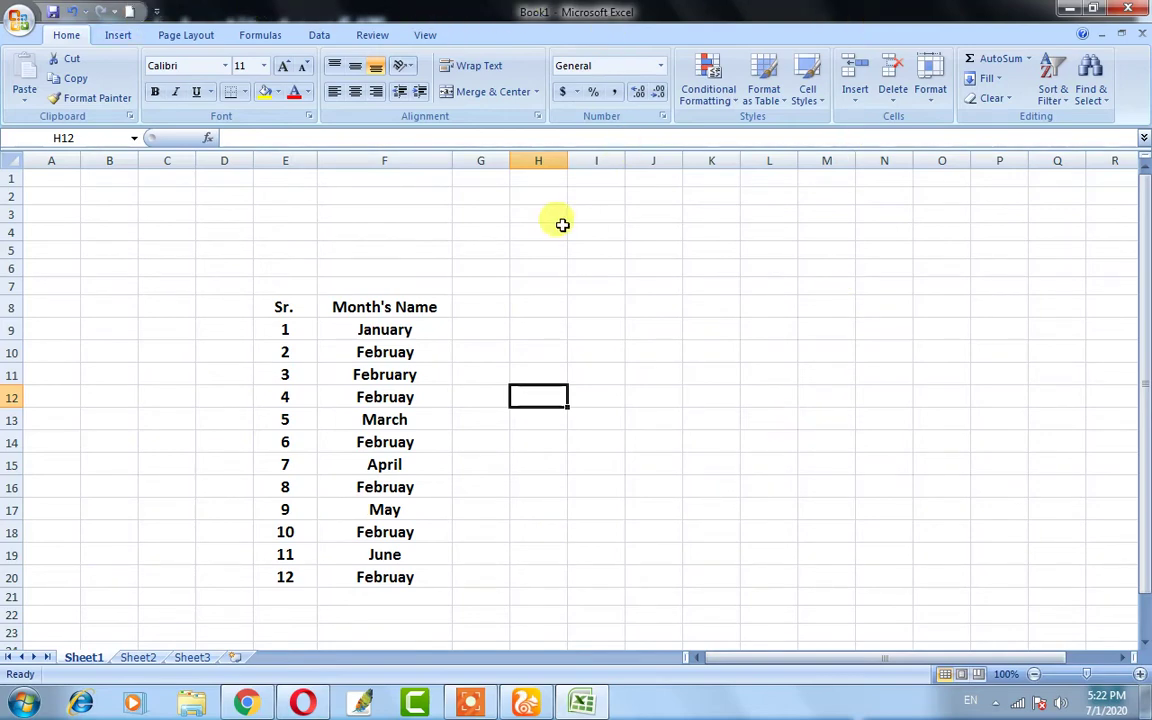
{"action": "left_click_drag", "start_coordinate": [215, 268], "coordinate": [446, 593]}
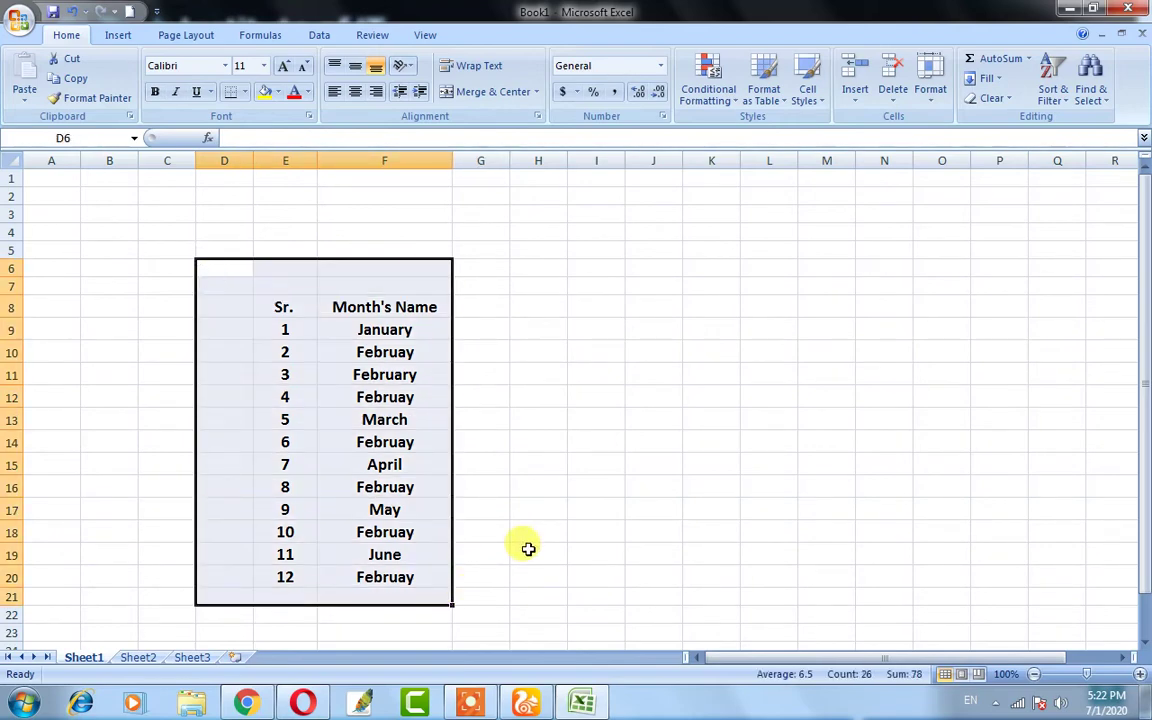
{"action": "left_click", "coordinate": [527, 540]}
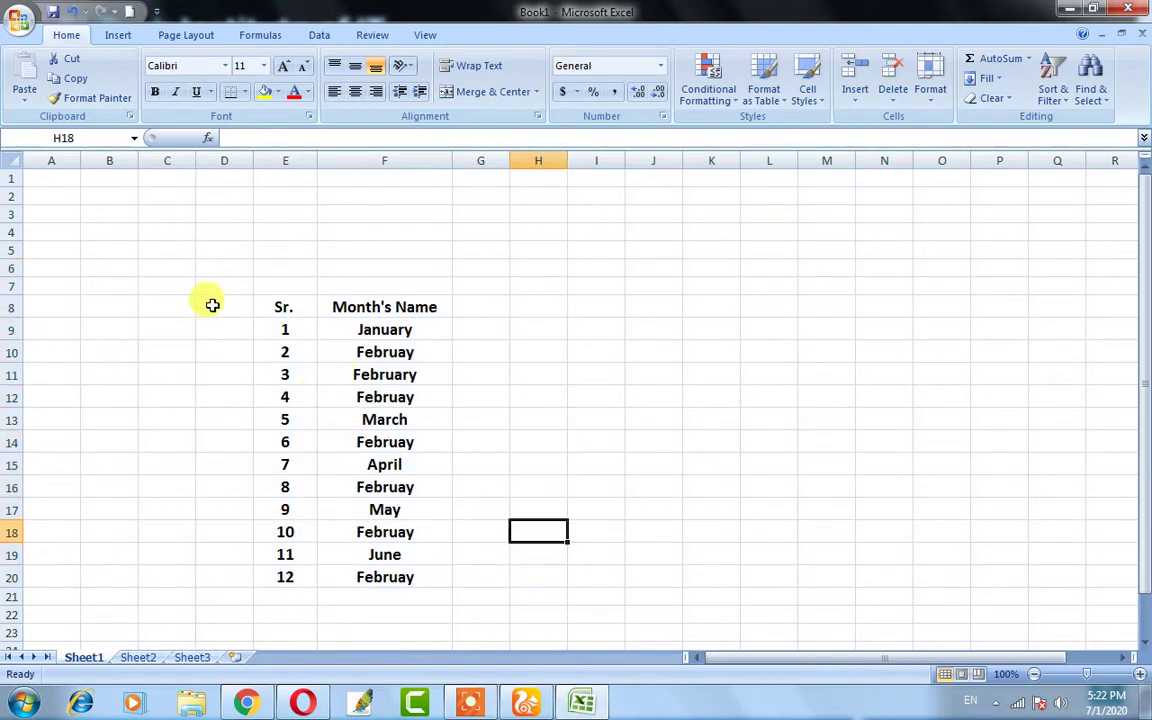
{"action": "left_click_drag", "start_coordinate": [211, 288], "coordinate": [455, 607]}
{"action": "left_click", "coordinate": [630, 484]}
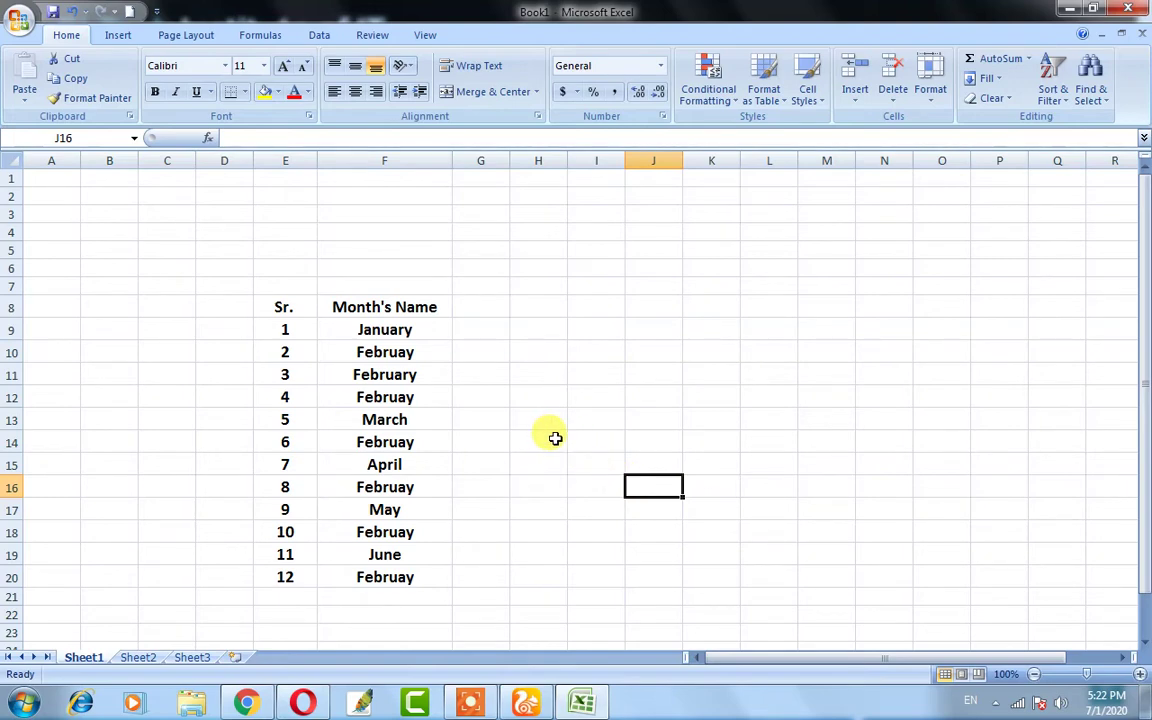
- Begin saving Book1 under a new name in the Save As dialog, with Desktop as the folder
{"action": "left_click", "coordinate": [14, 18]}
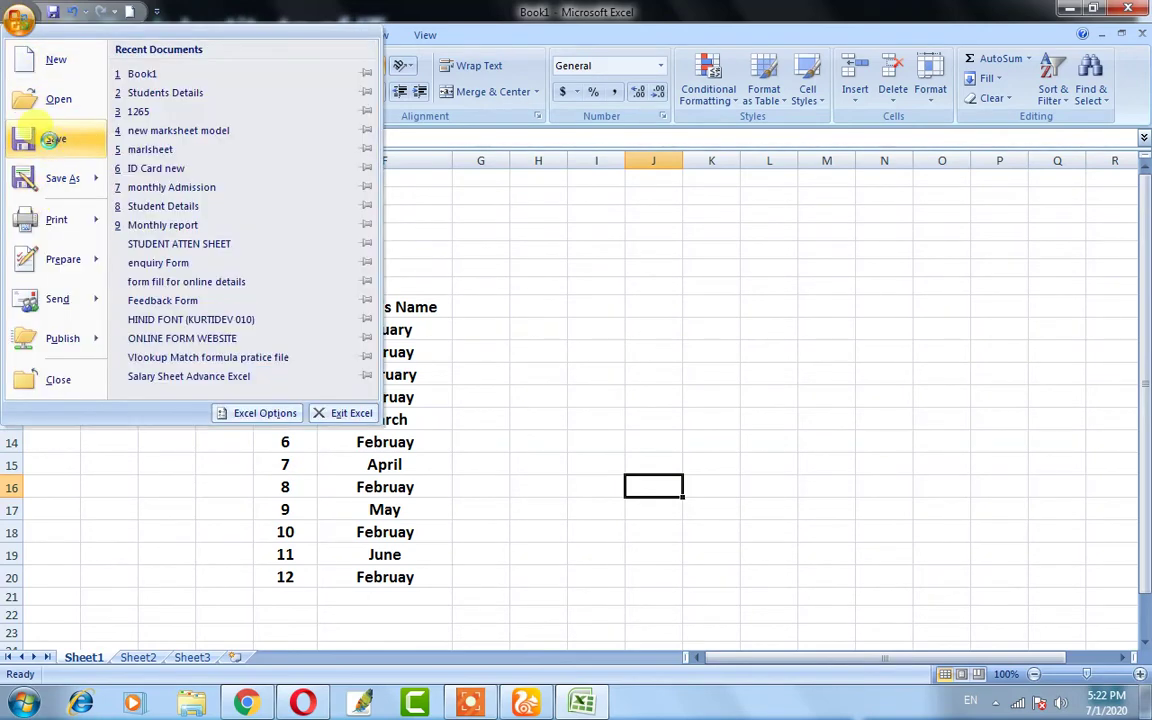
{"action": "left_click", "coordinate": [55, 145]}
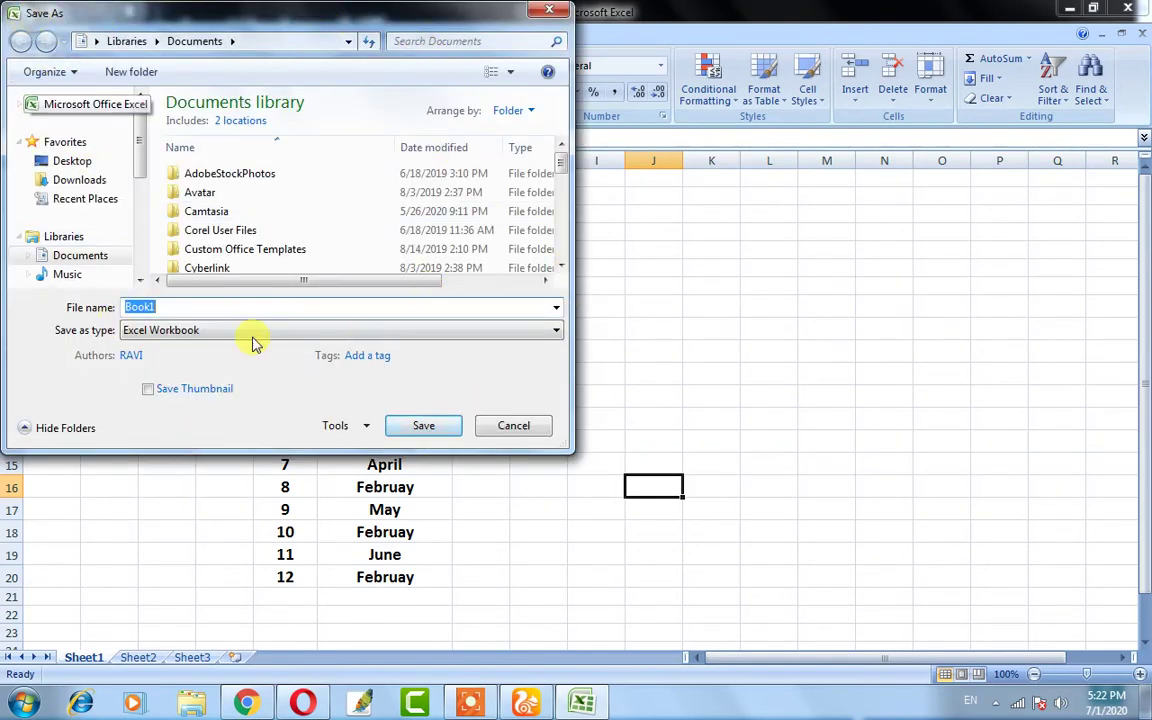
{"action": "mouse_move", "coordinate": [139, 132]}
{"action": "left_mouse_down"}
{"action": "mouse_move", "coordinate": [142, 247]}
{"action": "mouse_move", "coordinate": [136, 121]}
{"action": "left_mouse_up"}
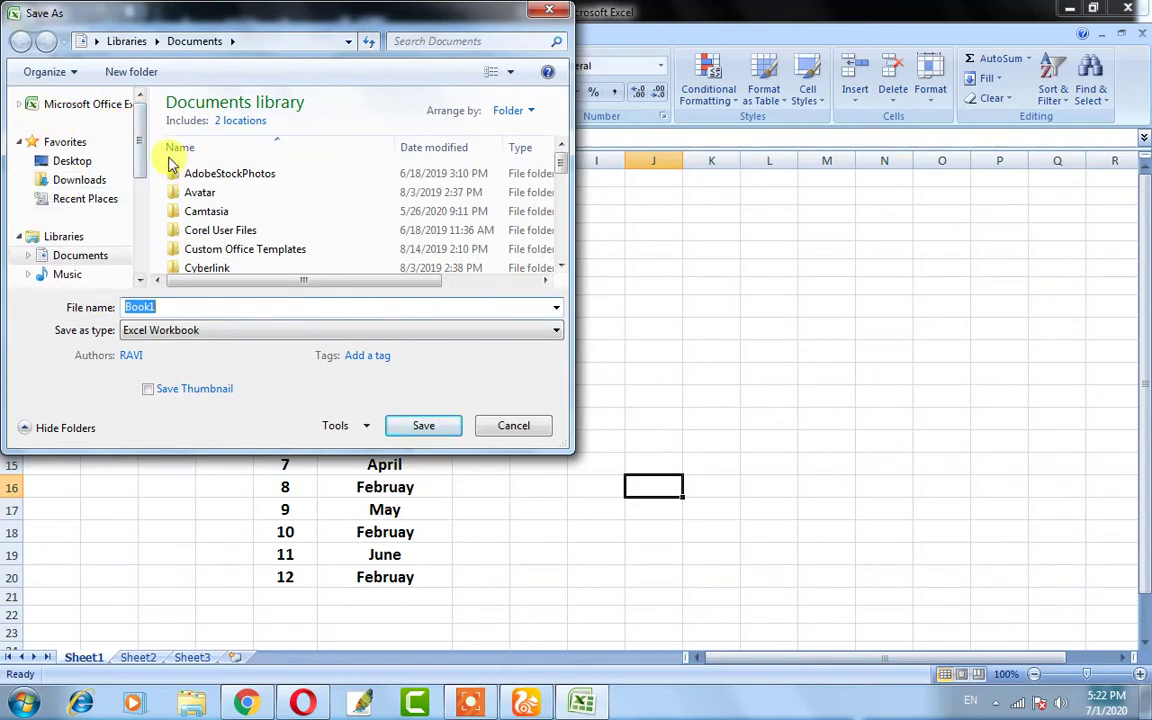
{"action": "mouse_move", "coordinate": [139, 144]}
{"action": "left_mouse_down"}
{"action": "mouse_move", "coordinate": [139, 237]}
{"action": "mouse_move", "coordinate": [138, 130]}
{"action": "left_mouse_up"}
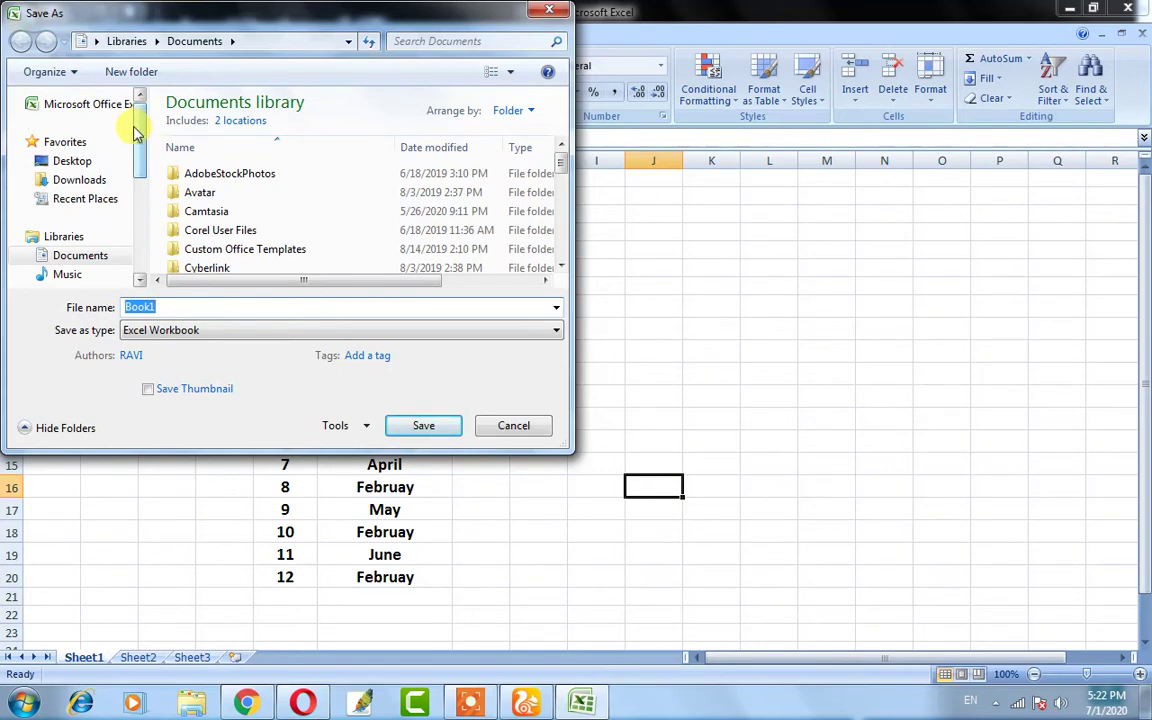
{"action": "left_click", "coordinate": [66, 163]}
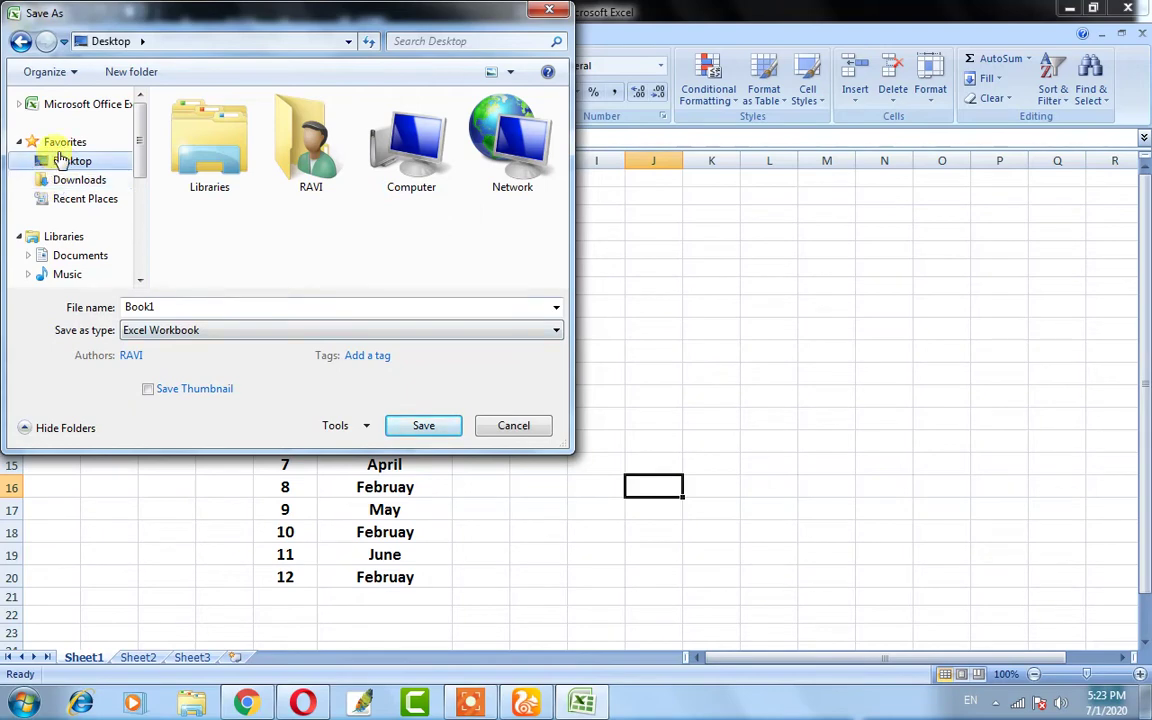
- Save the workbook to the Desktop as an Excel Workbook named with the author's full name
{"action": "double_click", "coordinate": [163, 307]}
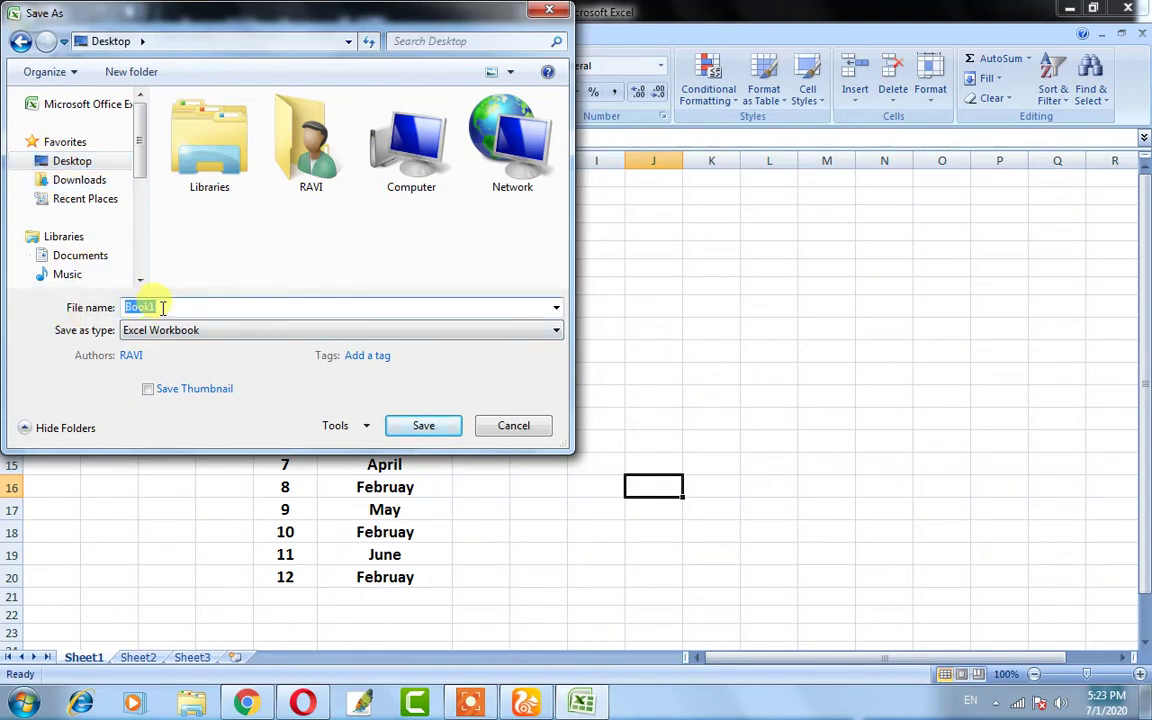
{"action": "key", "text": "BackSpace"}
{"action": "type", "text": "Ravi"}
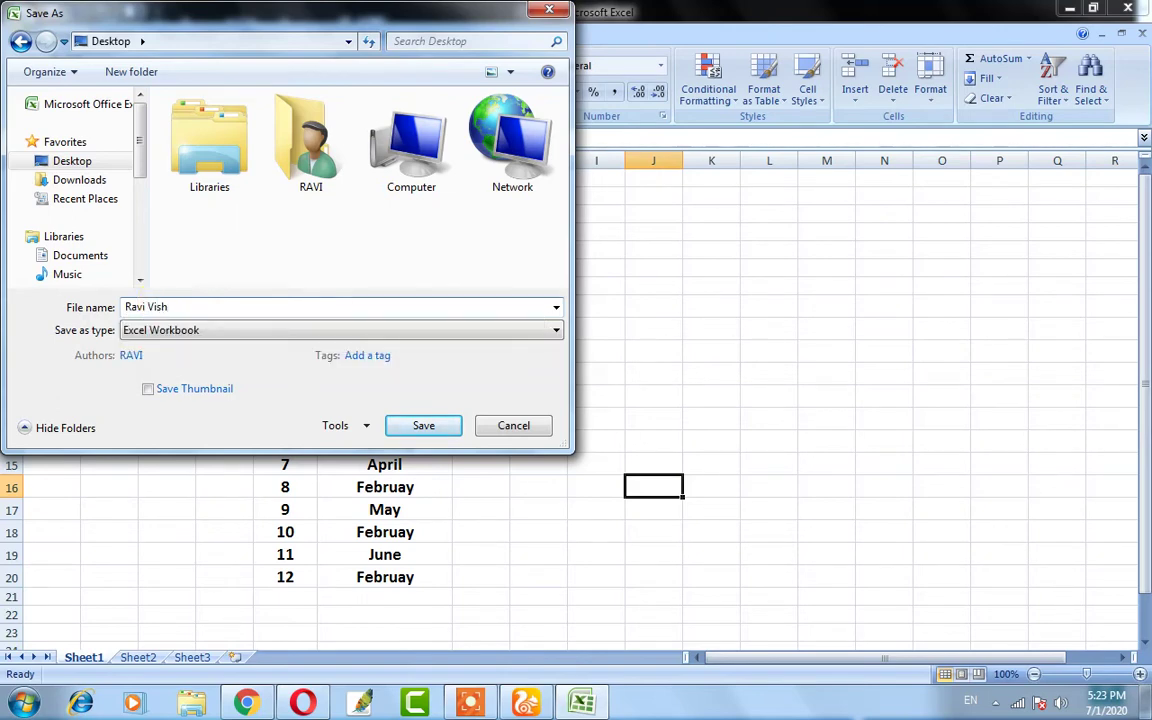
{"action": "type", "text": " Vishwa"}
{"action": "left_click", "coordinate": [170, 336]}
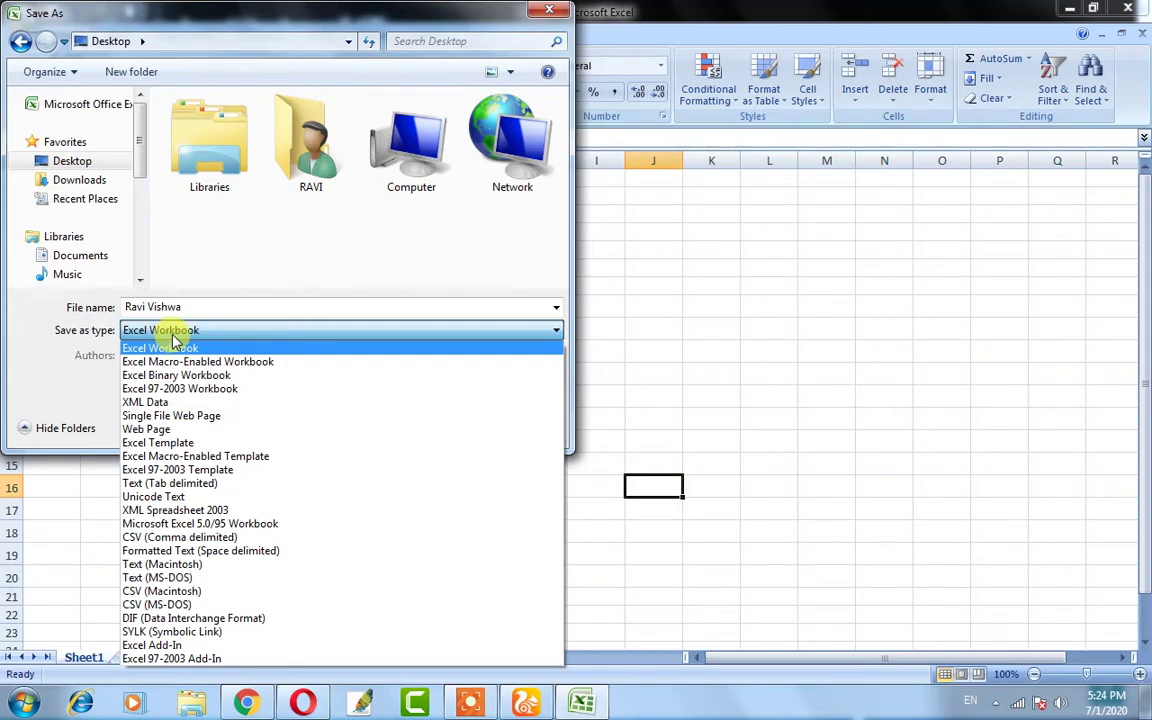
{"action": "left_click", "coordinate": [175, 346]}
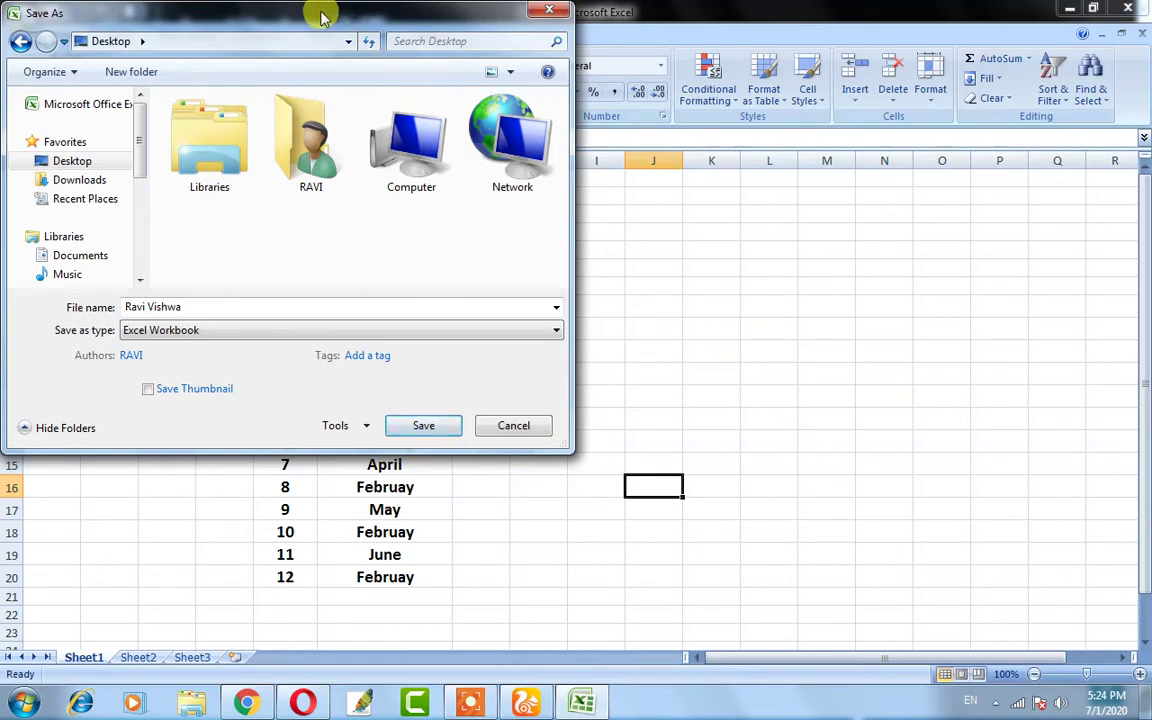
{"action": "left_click_drag", "start_coordinate": [319, 15], "coordinate": [359, 163]}
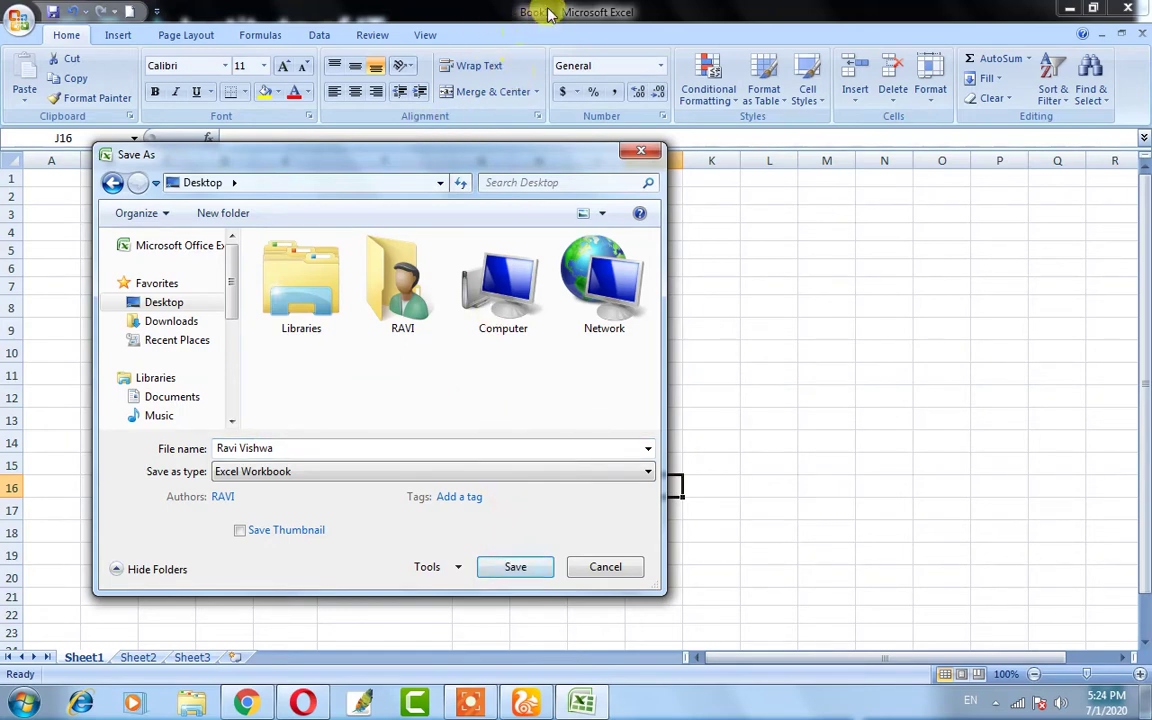
{"action": "left_click", "coordinate": [514, 567]}
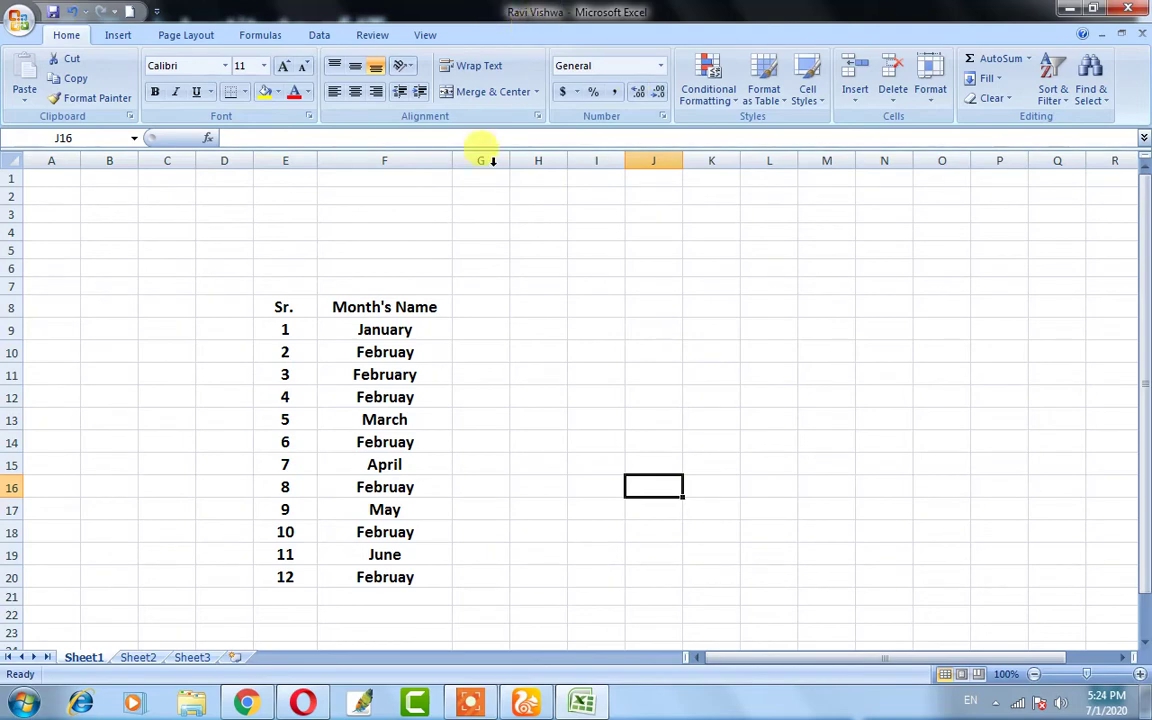
- Select the month table range C6:F20, then close the workbook and Excel
{"action": "left_click", "coordinate": [170, 286]}
{"action": "left_click_drag", "start_coordinate": [232, 285], "coordinate": [478, 612]}
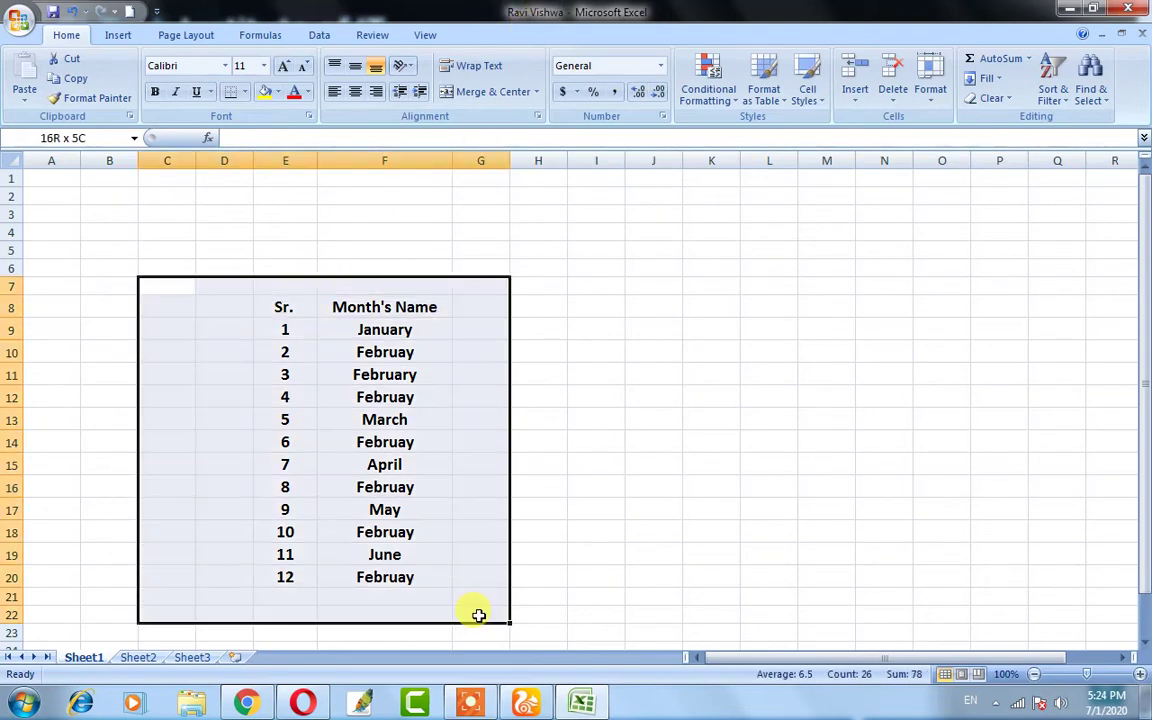
{"action": "left_click", "coordinate": [556, 532]}
{"action": "left_click_drag", "start_coordinate": [185, 264], "coordinate": [424, 586]}
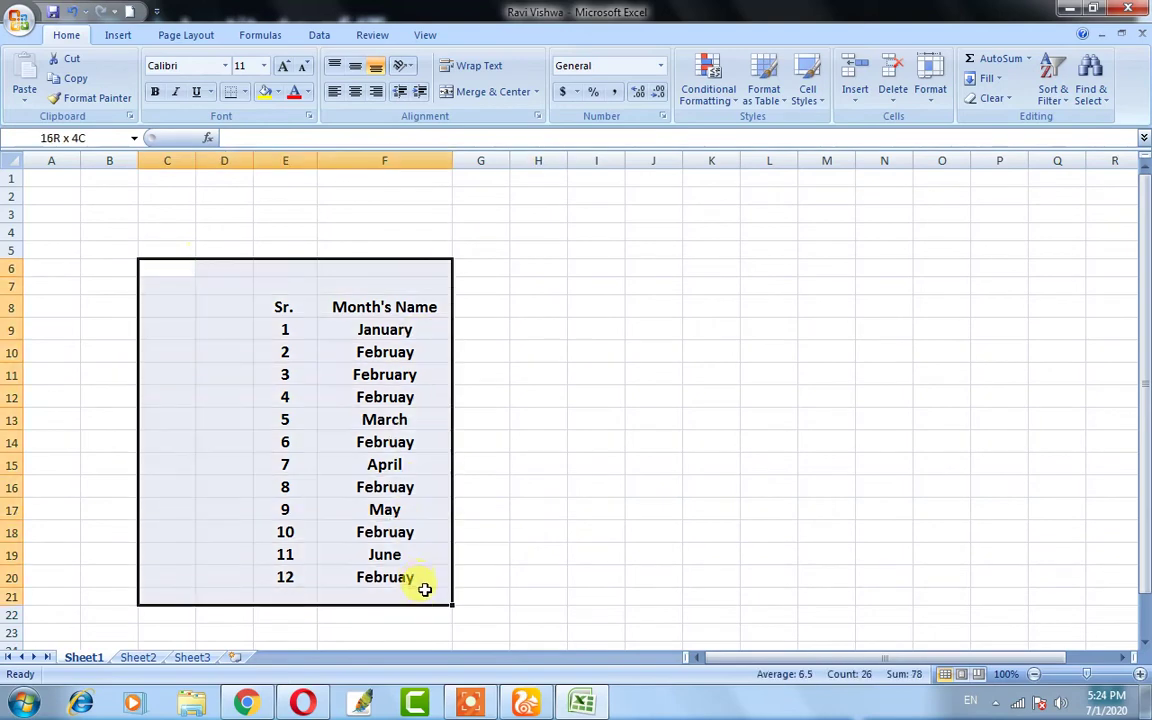
{"action": "left_click", "coordinate": [1131, 11]}
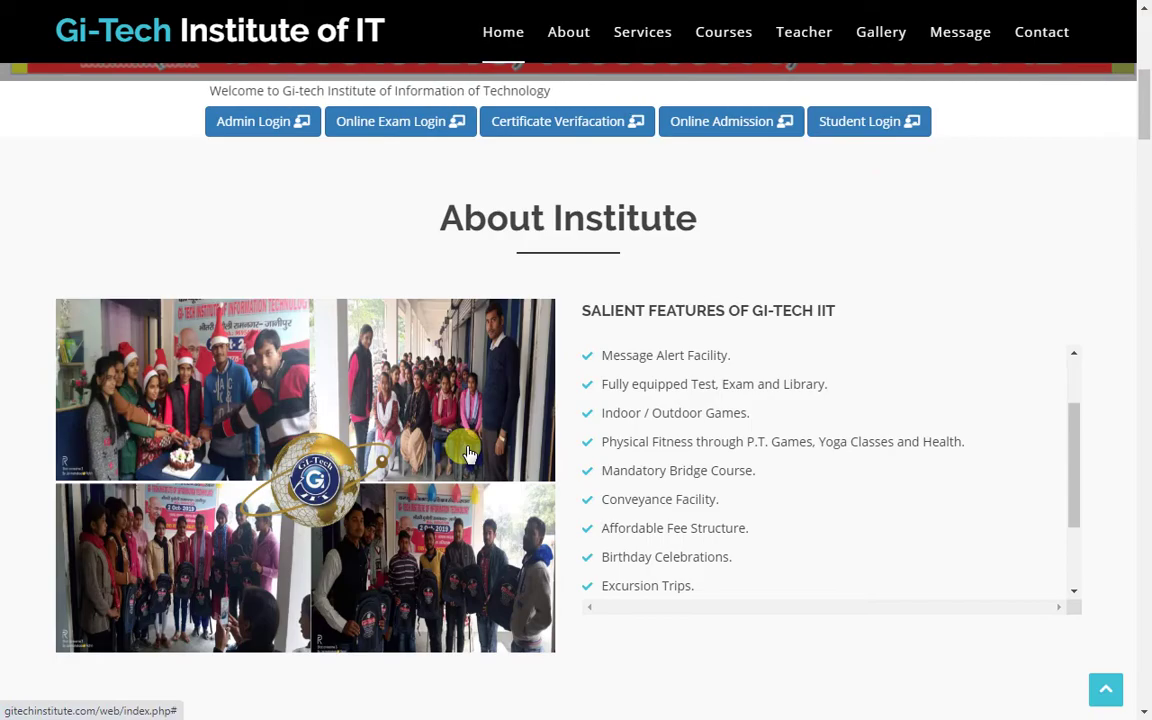
- Show the Windows desktop with the saved workbook icon
{"action": "key", "text": "super+d"}
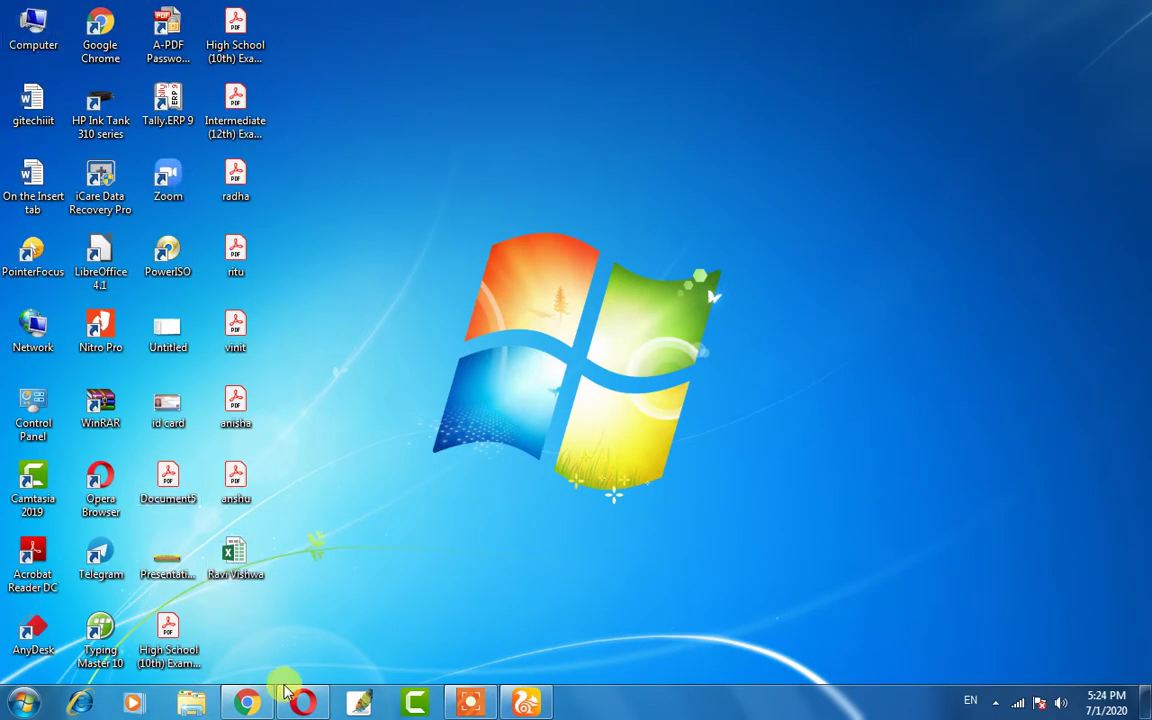
{"action": "double_click", "coordinate": [235, 556]}
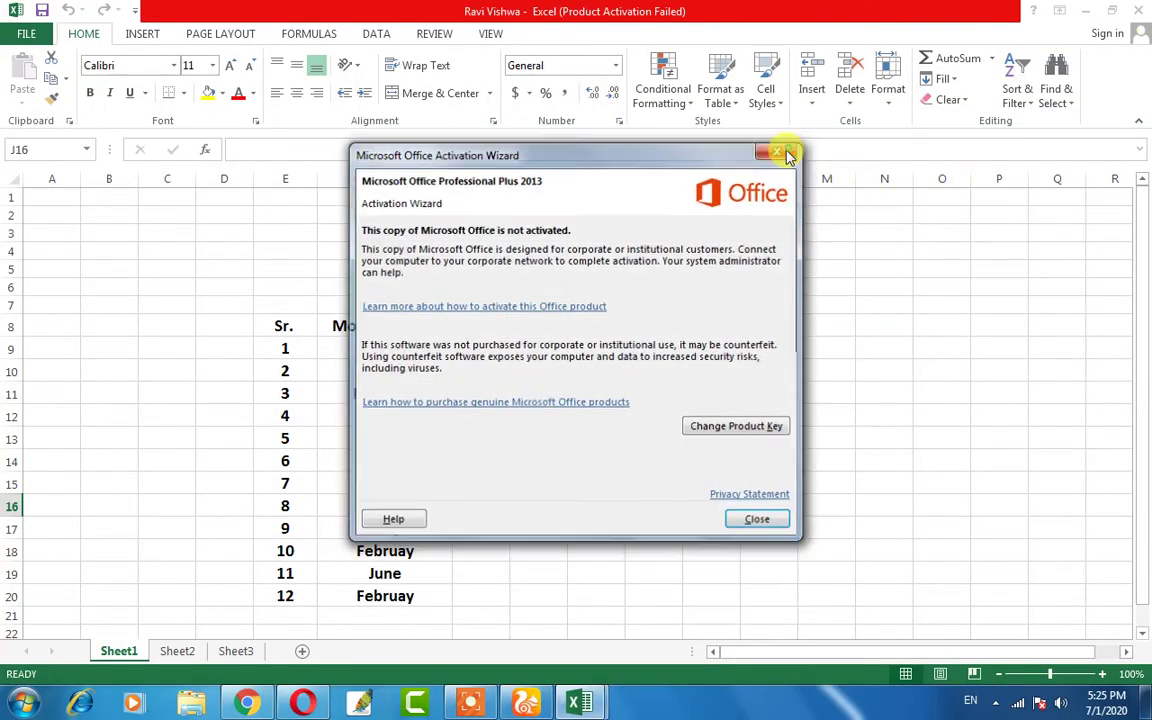
{"action": "left_click", "coordinate": [776, 152]}
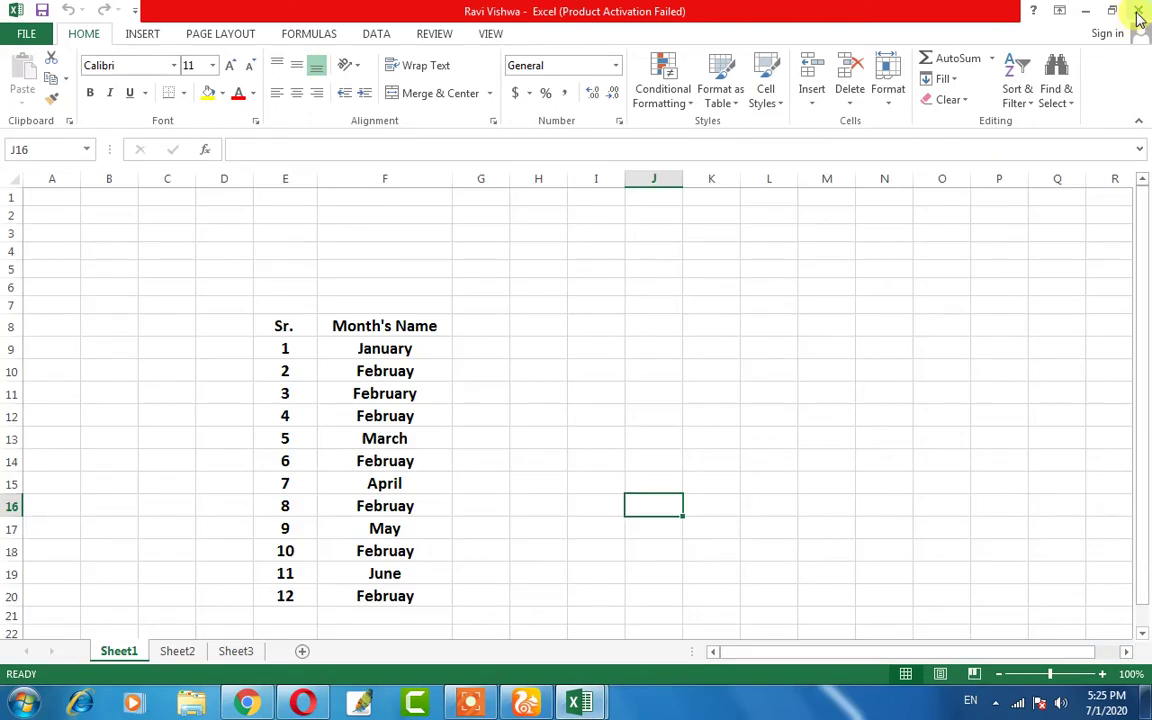
{"action": "left_click", "coordinate": [1138, 12]}
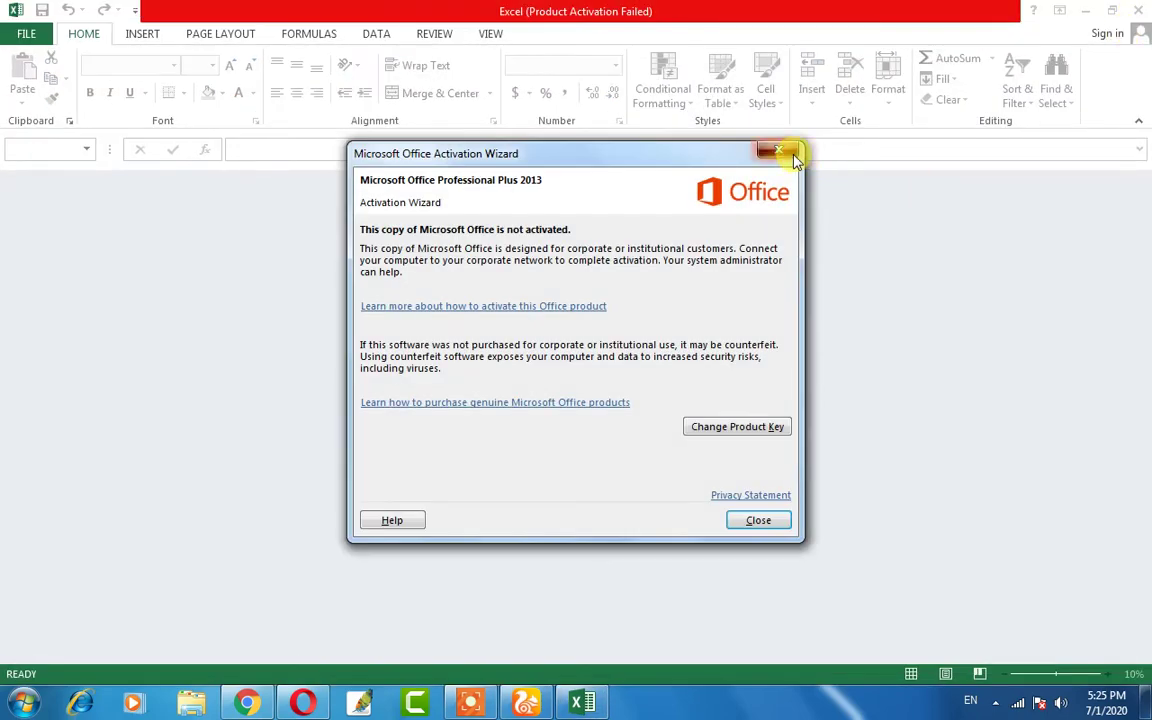
{"action": "left_click", "coordinate": [792, 154]}
{"action": "left_click", "coordinate": [1139, 11]}
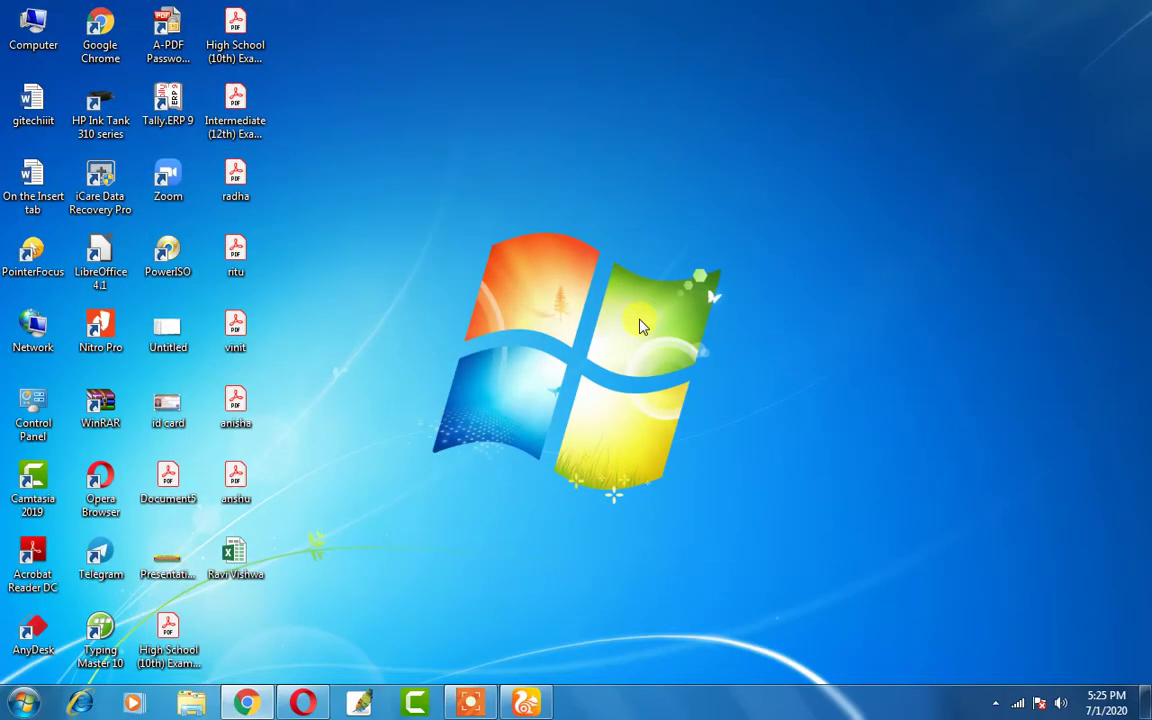
- Launch EXCEL from the Windows Run box to get an empty Book1
{"action": "key", "text": "super+r"}
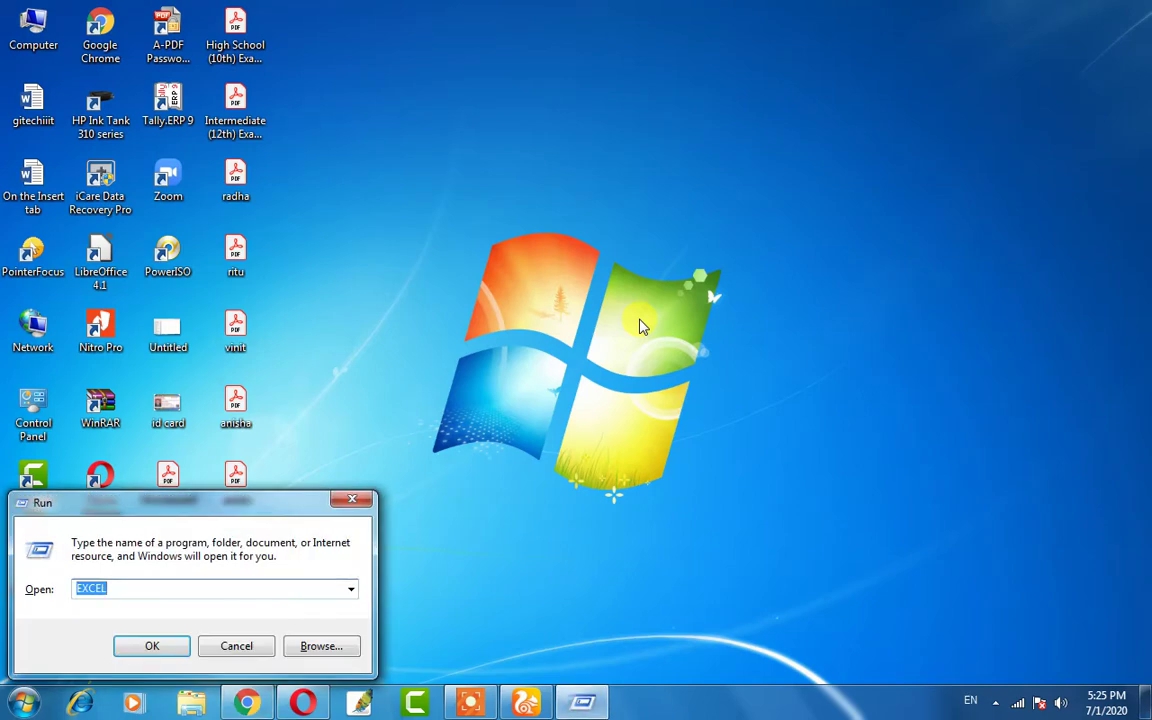
{"action": "key", "text": "Return"}
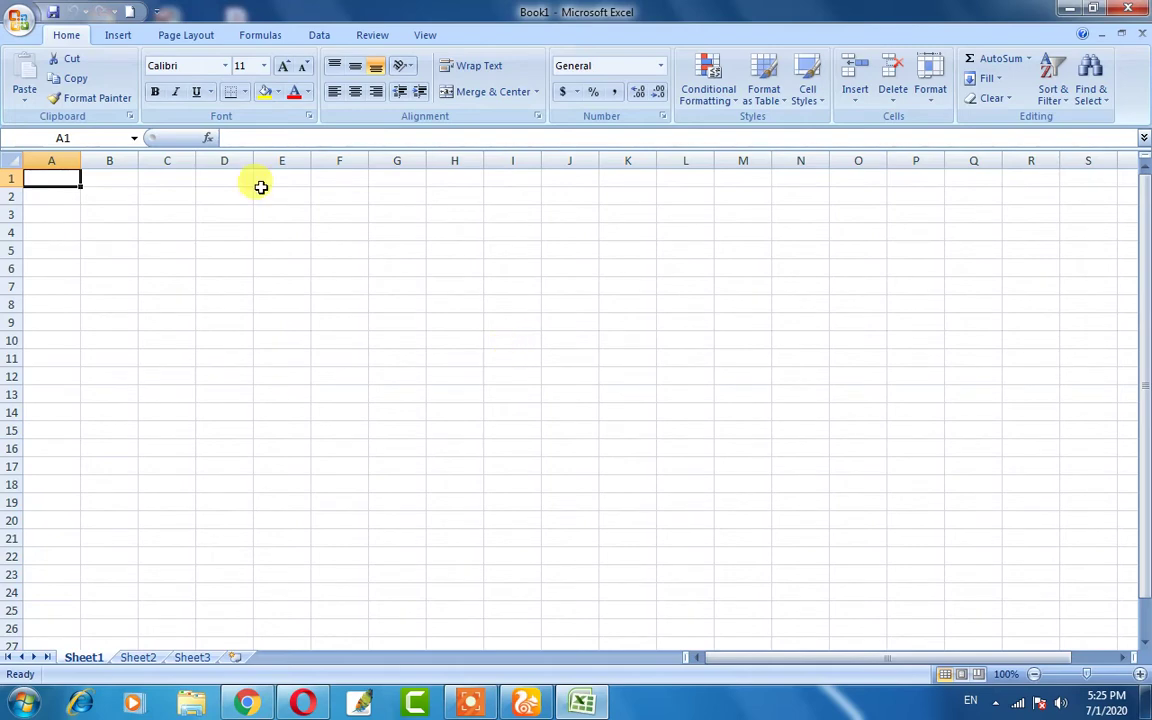
- Open the saved month table workbook from the Desktop through Office Button > Open
{"action": "left_click", "coordinate": [16, 24]}
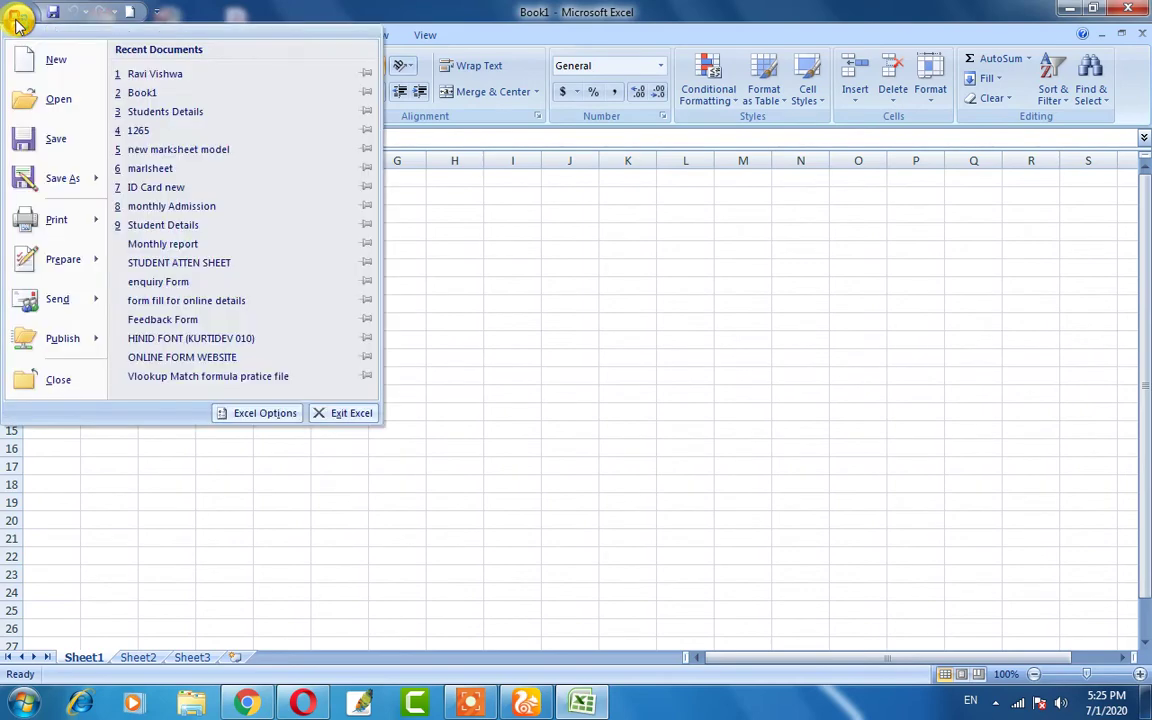
{"action": "left_click", "coordinate": [56, 101]}
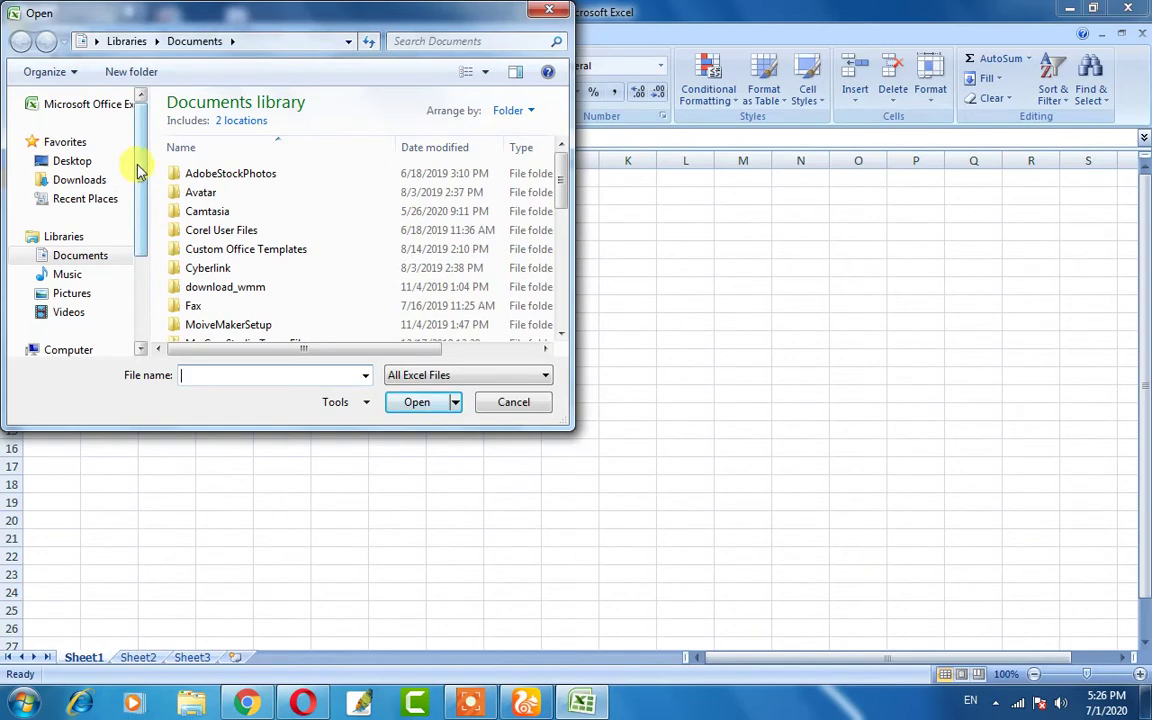
{"action": "left_click", "coordinate": [86, 167]}
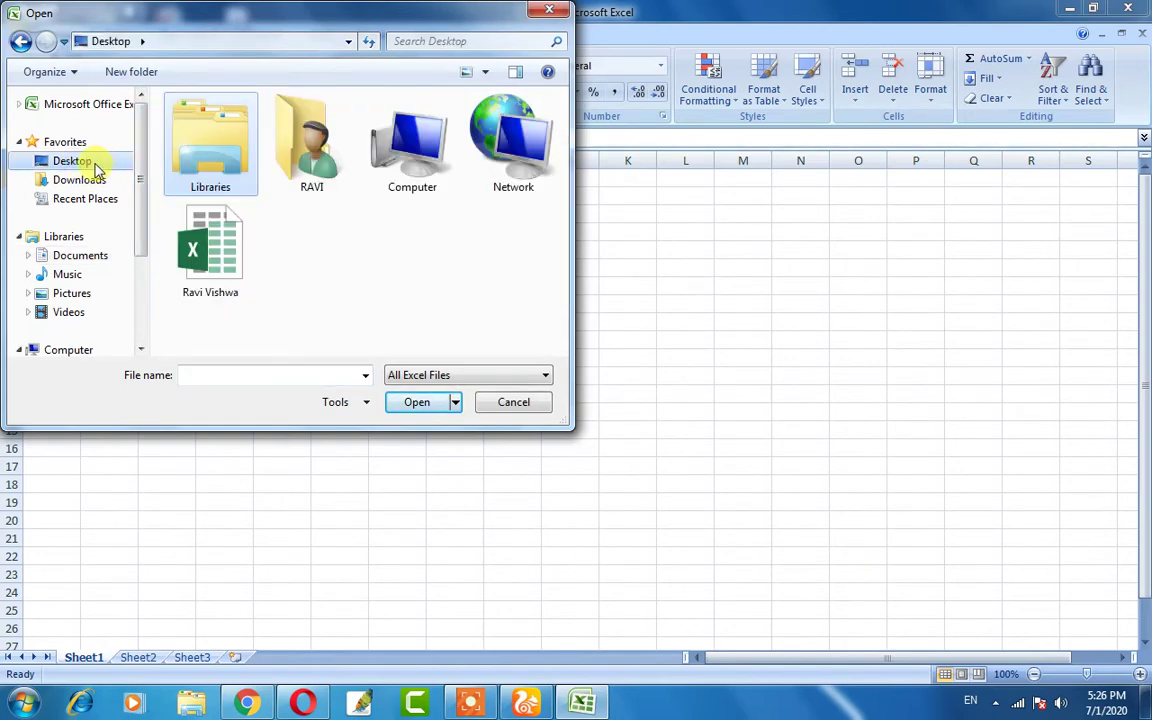
{"action": "left_click", "coordinate": [210, 259]}
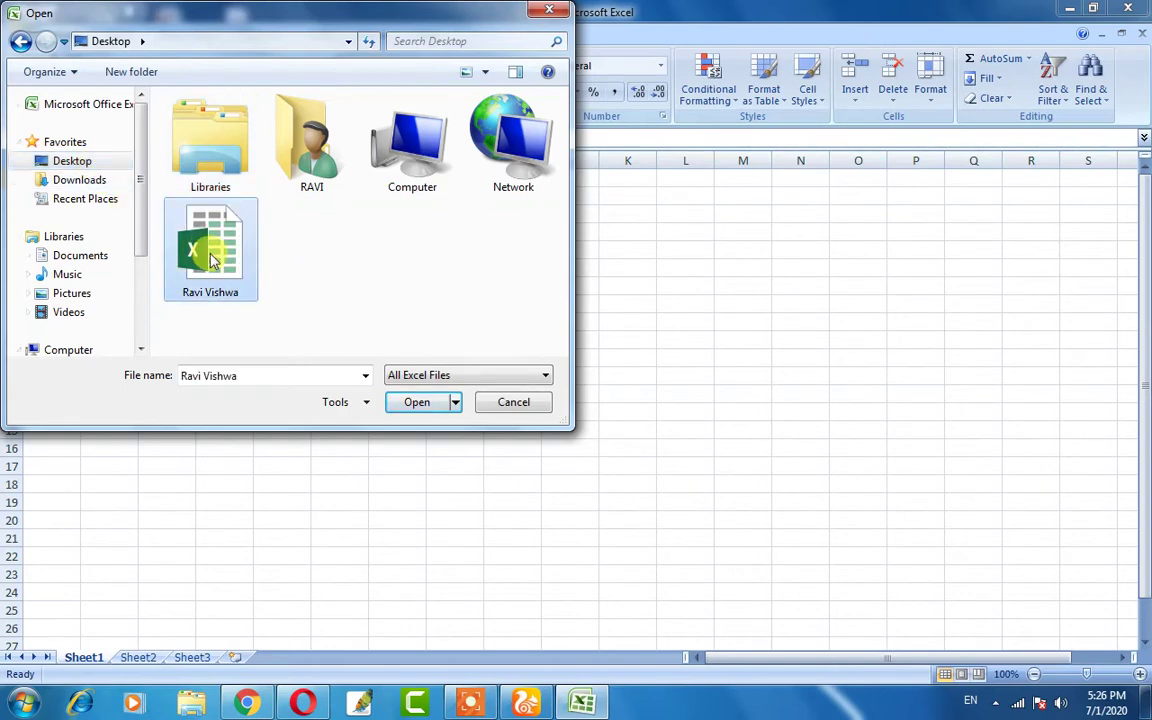
{"action": "left_click", "coordinate": [416, 402]}
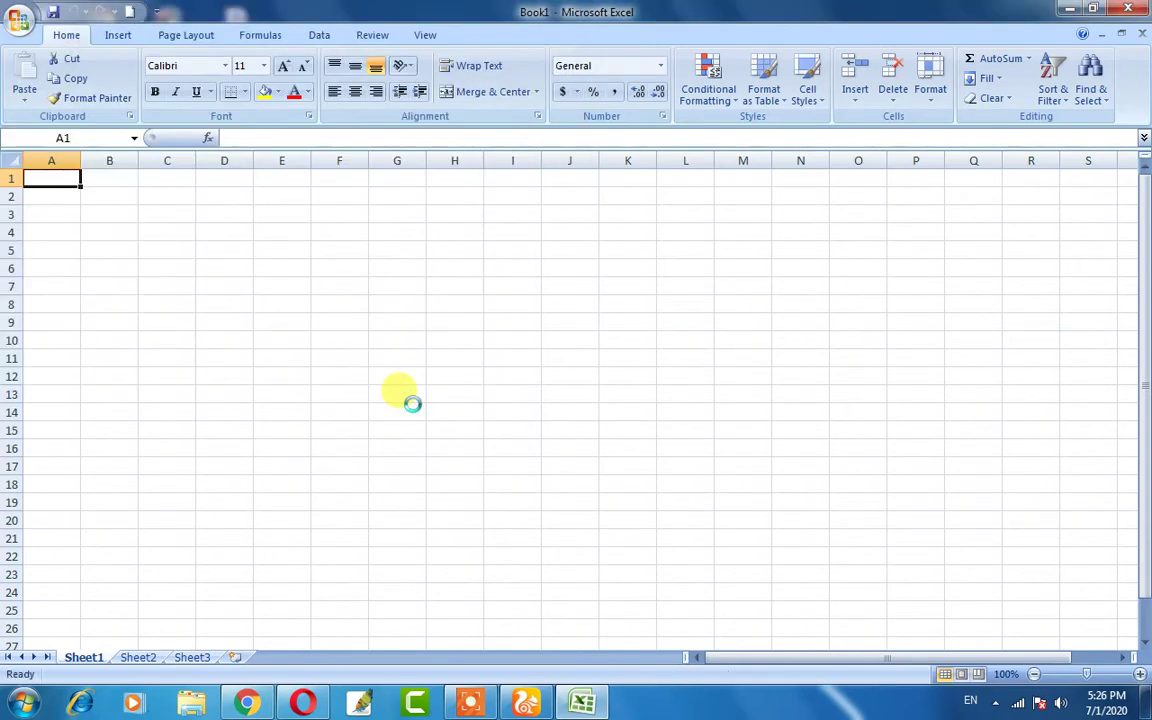
- Check the reopened month table in D7:F20, then show the Office menu's recent workbooks
{"action": "left_click", "coordinate": [573, 372]}
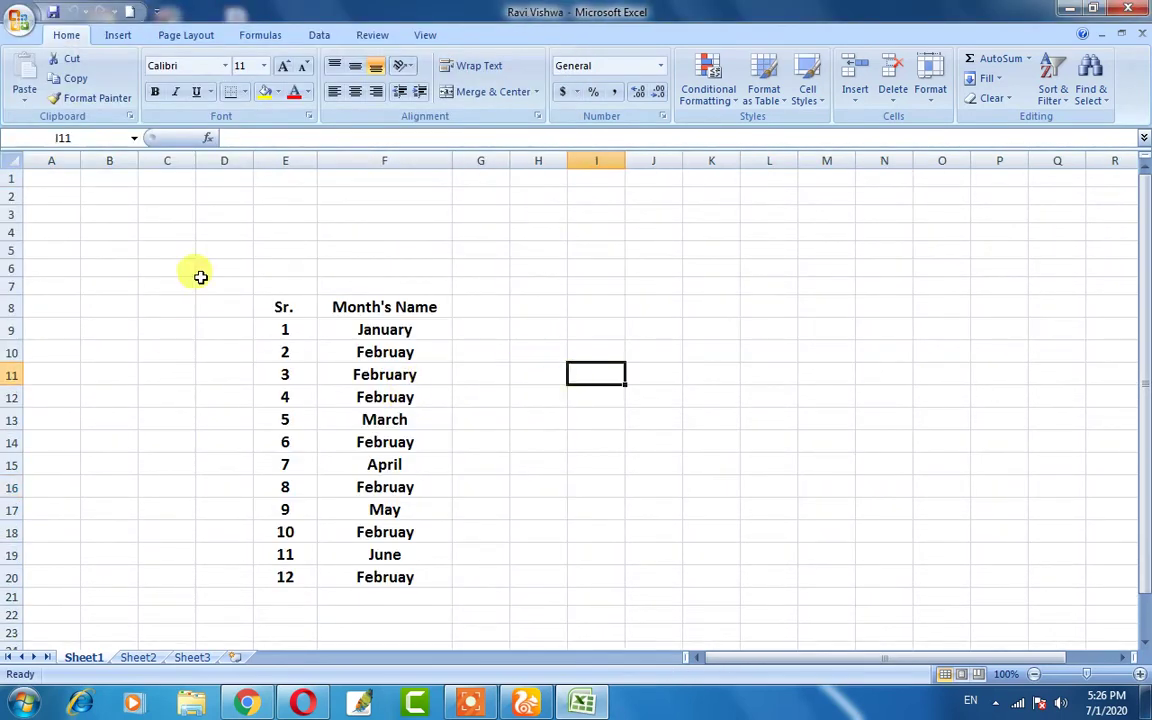
{"action": "left_click_drag", "start_coordinate": [200, 277], "coordinate": [445, 580]}
{"action": "left_click_drag", "start_coordinate": [545, 546], "coordinate": [541, 541]}
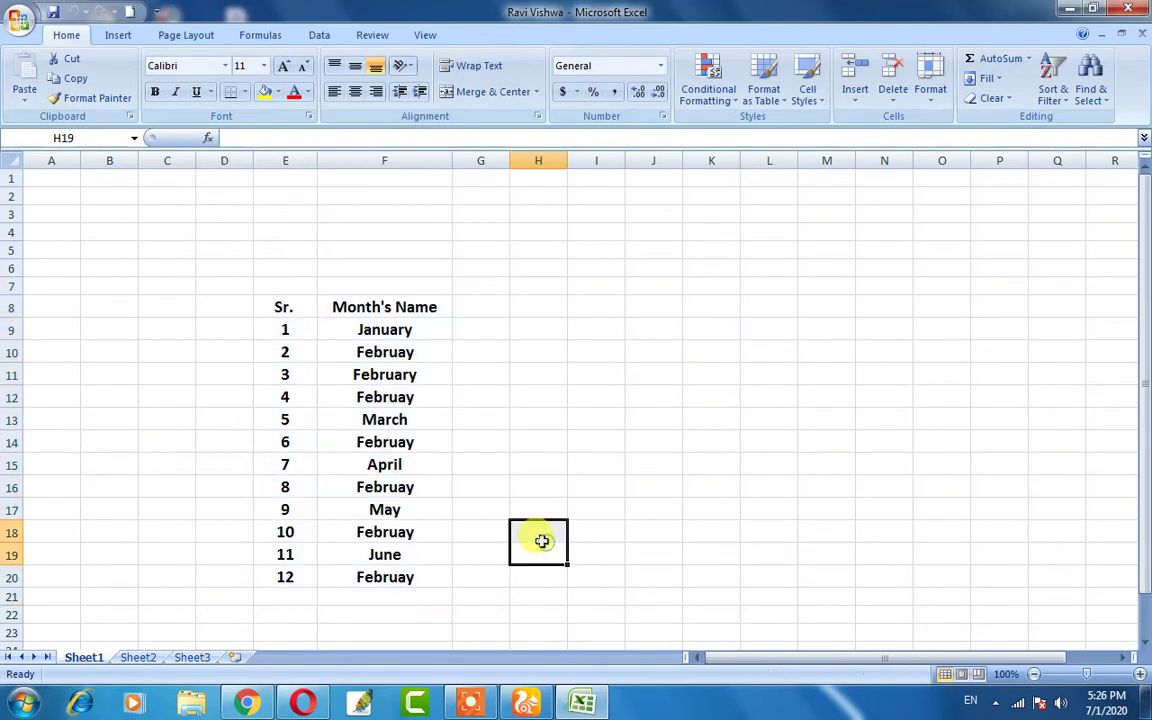
{"action": "left_click", "coordinate": [536, 441]}
{"action": "left_click", "coordinate": [19, 22]}
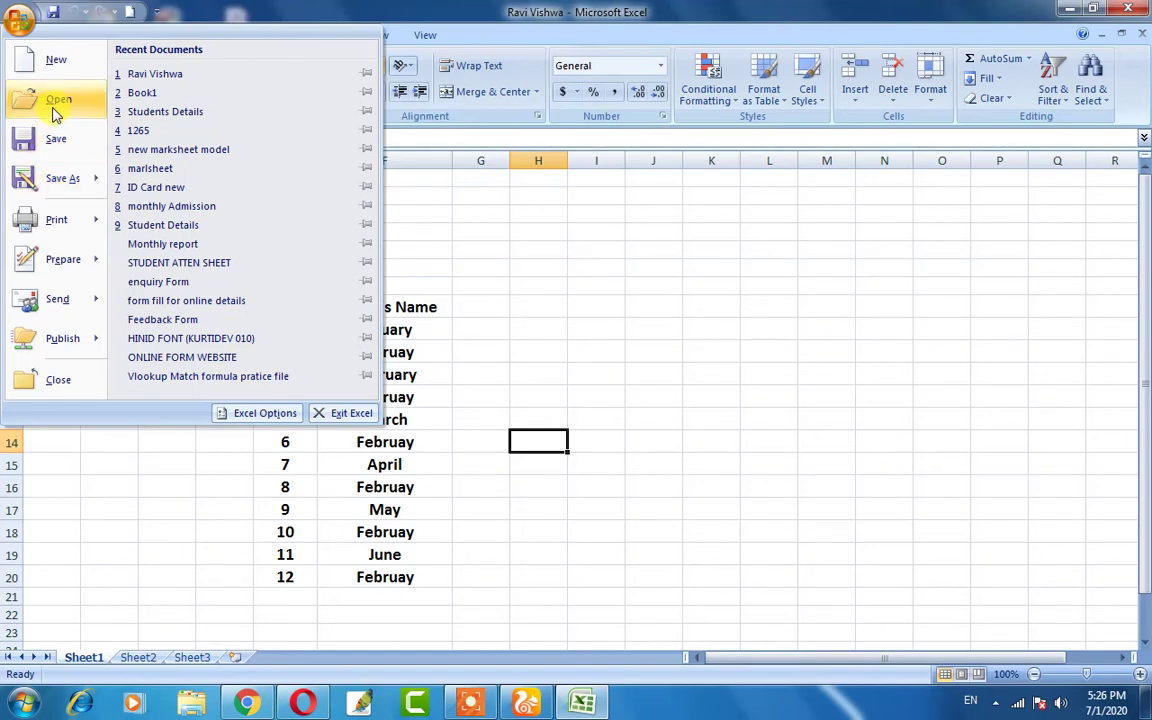
{"action": "left_click", "coordinate": [479, 279]}
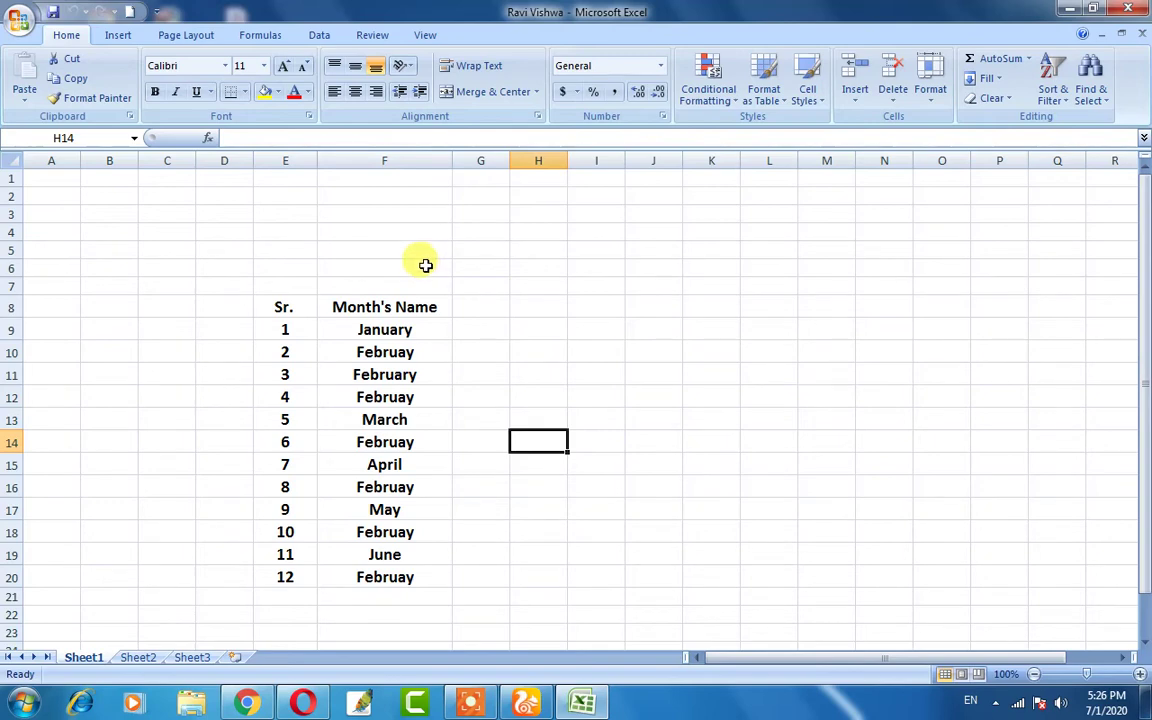
{"action": "left_click", "coordinate": [18, 24]}
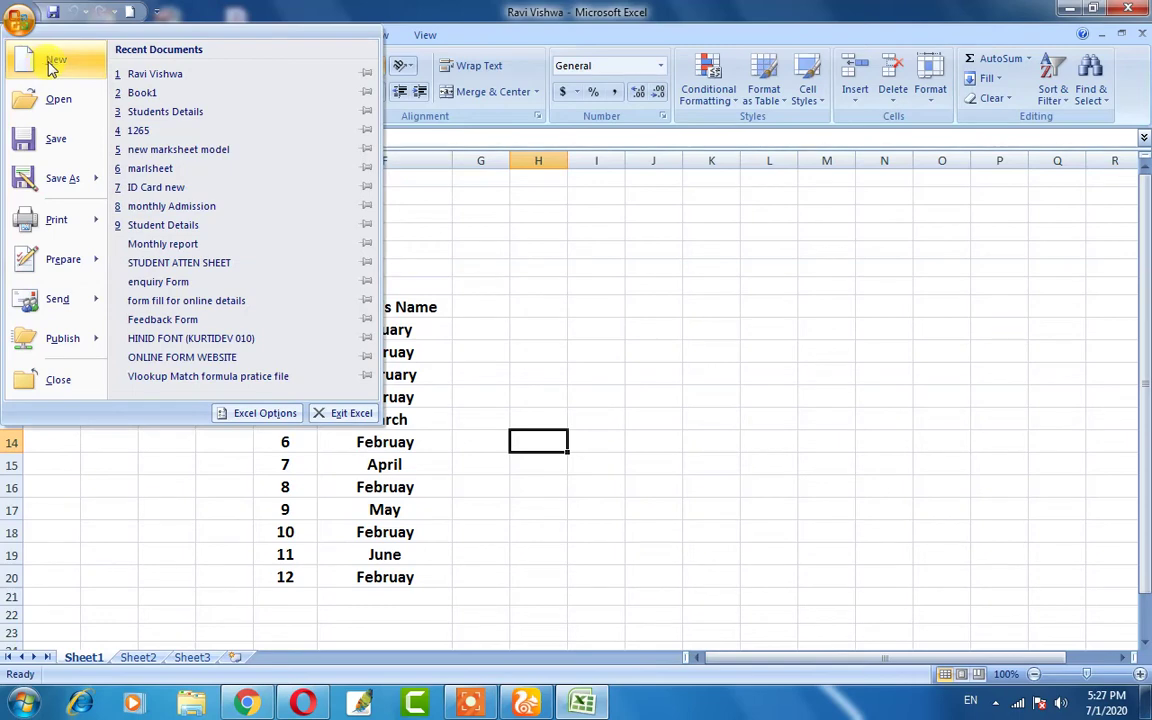
- Browse the Featured, Inventories, Calendars and Plans templates, then create a Blank Workbook
{"action": "left_click", "coordinate": [52, 66]}
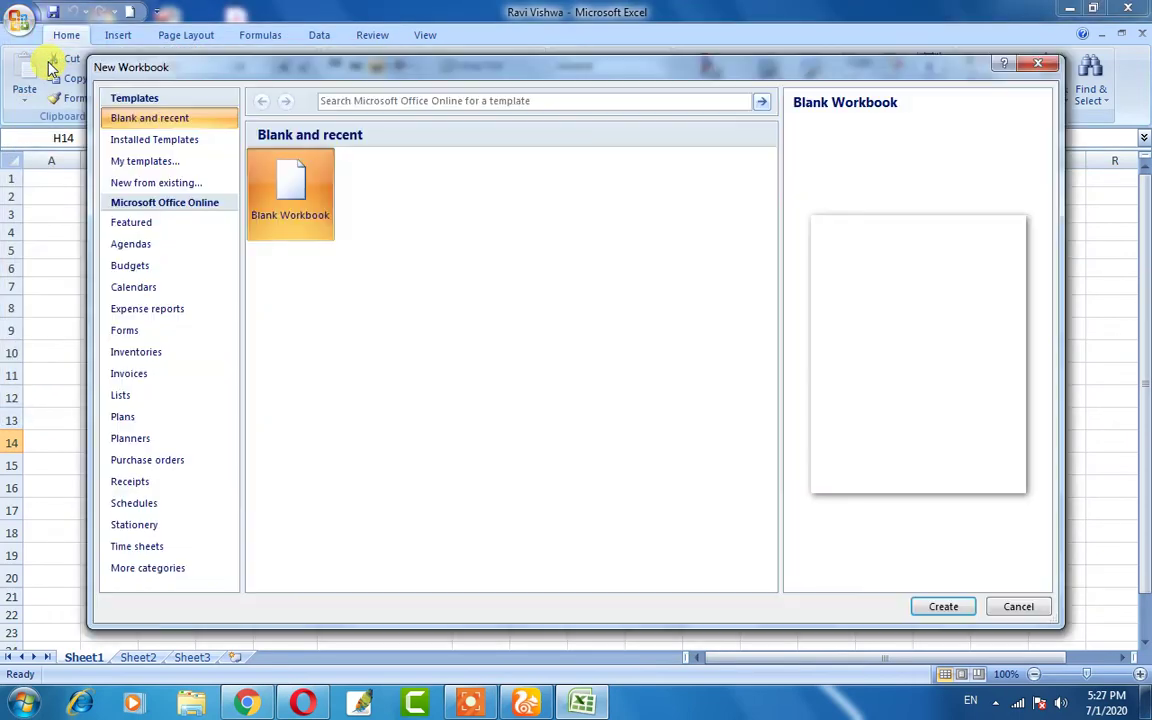
{"action": "left_click_drag", "start_coordinate": [405, 74], "coordinate": [374, 61]}
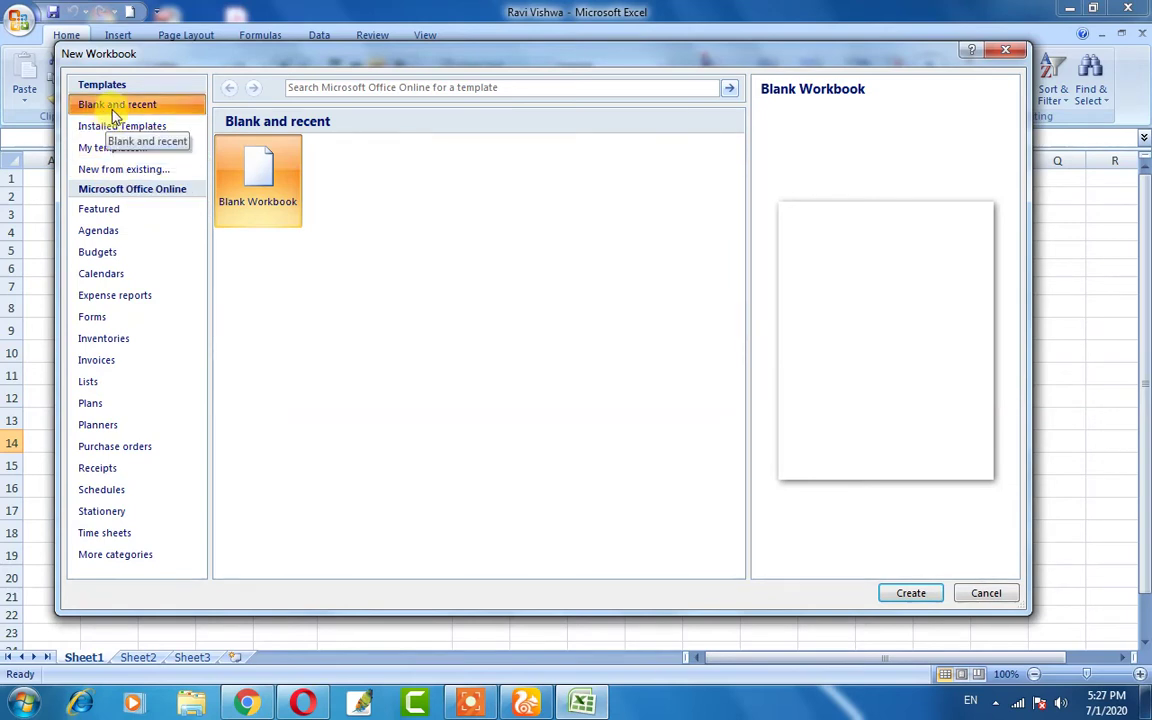
{"action": "left_click", "coordinate": [100, 209]}
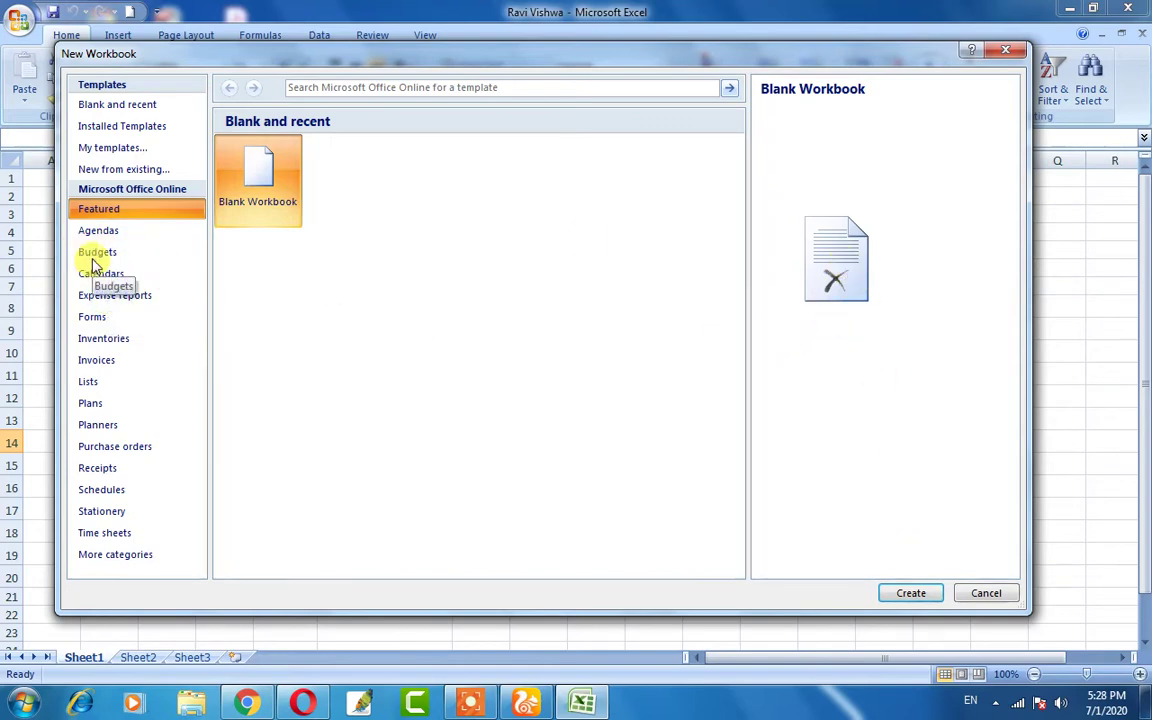
{"action": "left_click", "coordinate": [96, 340]}
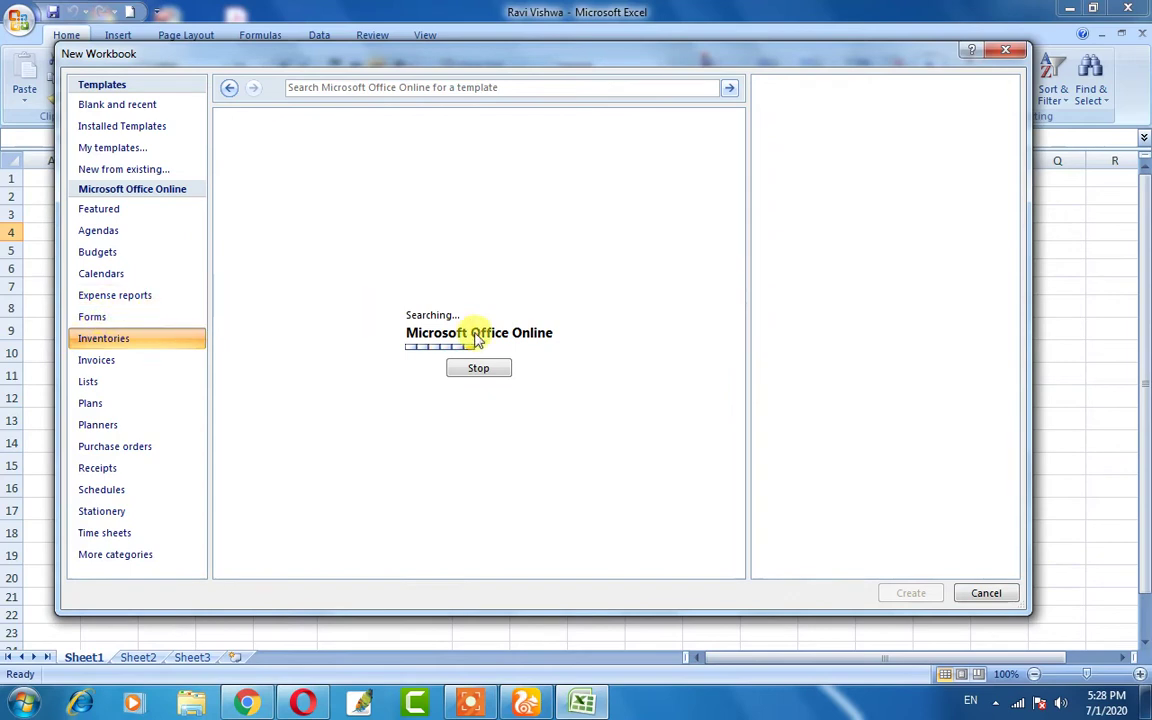
{"action": "left_click", "coordinate": [116, 295]}
{"action": "left_click", "coordinate": [90, 275]}
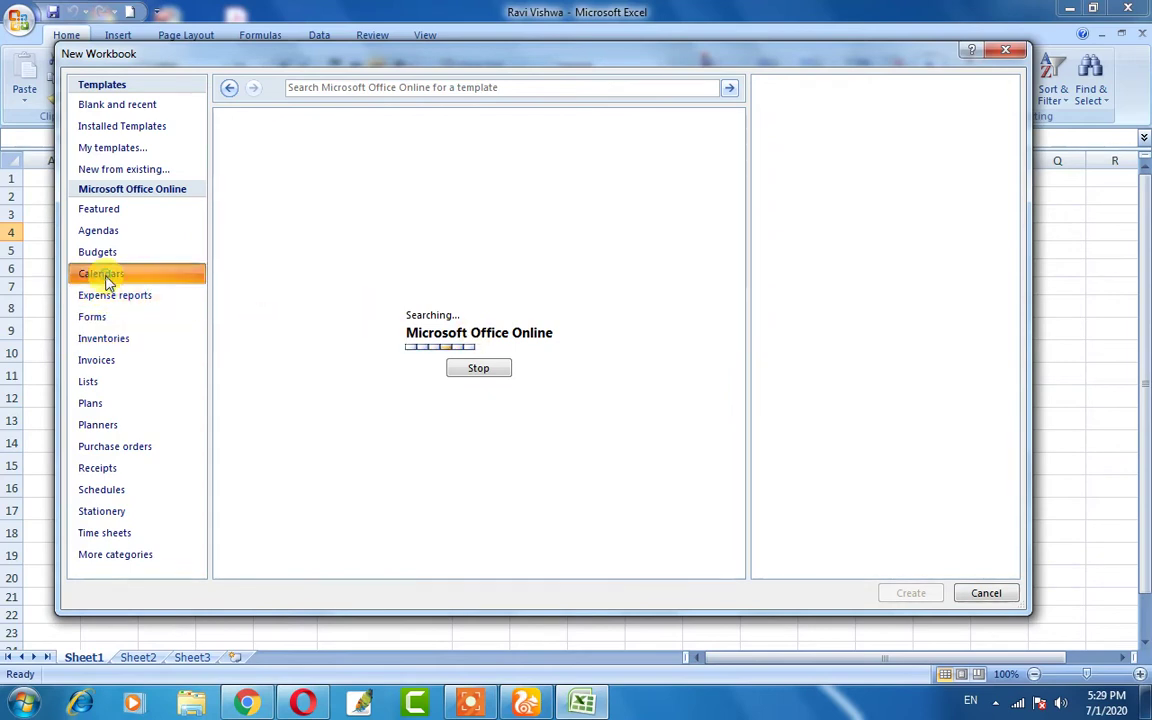
{"action": "left_click", "coordinate": [96, 402]}
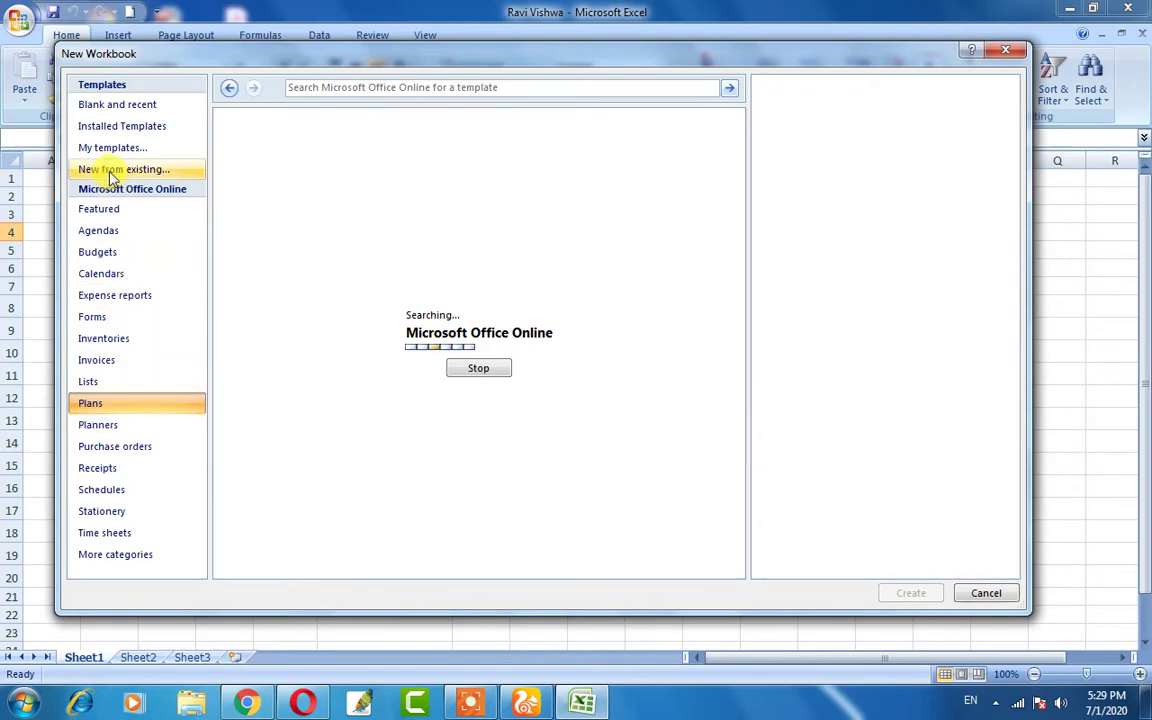
{"action": "left_click", "coordinate": [116, 104]}
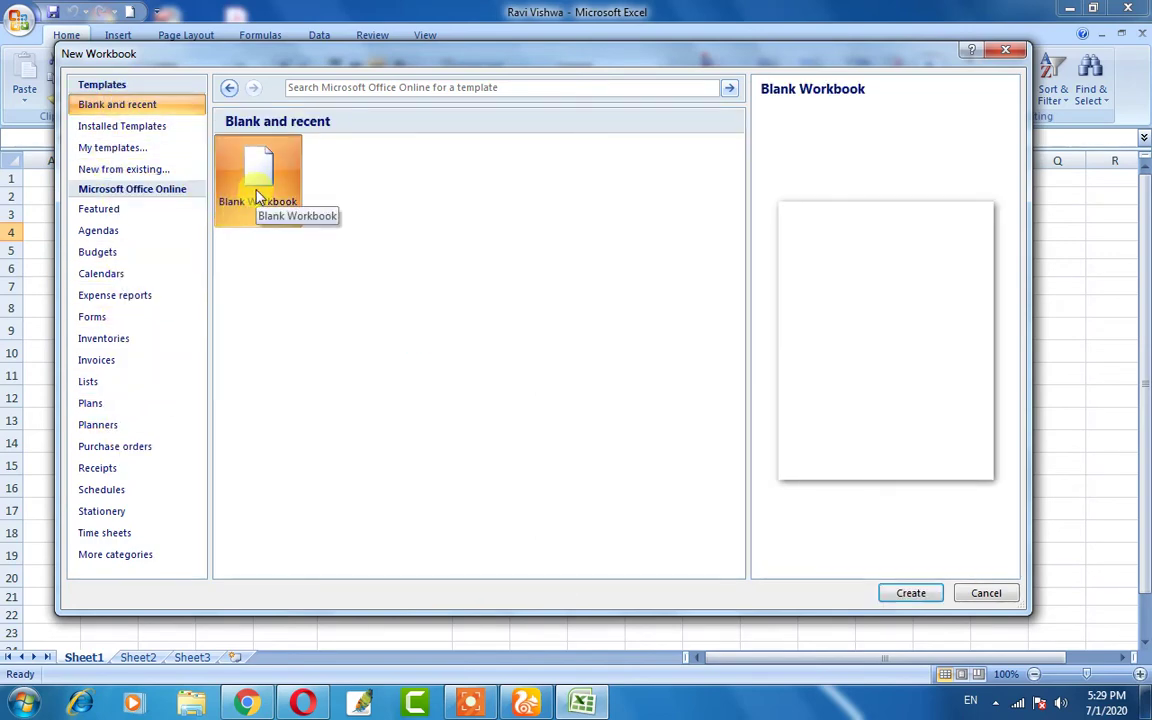
{"action": "left_click", "coordinate": [906, 595]}
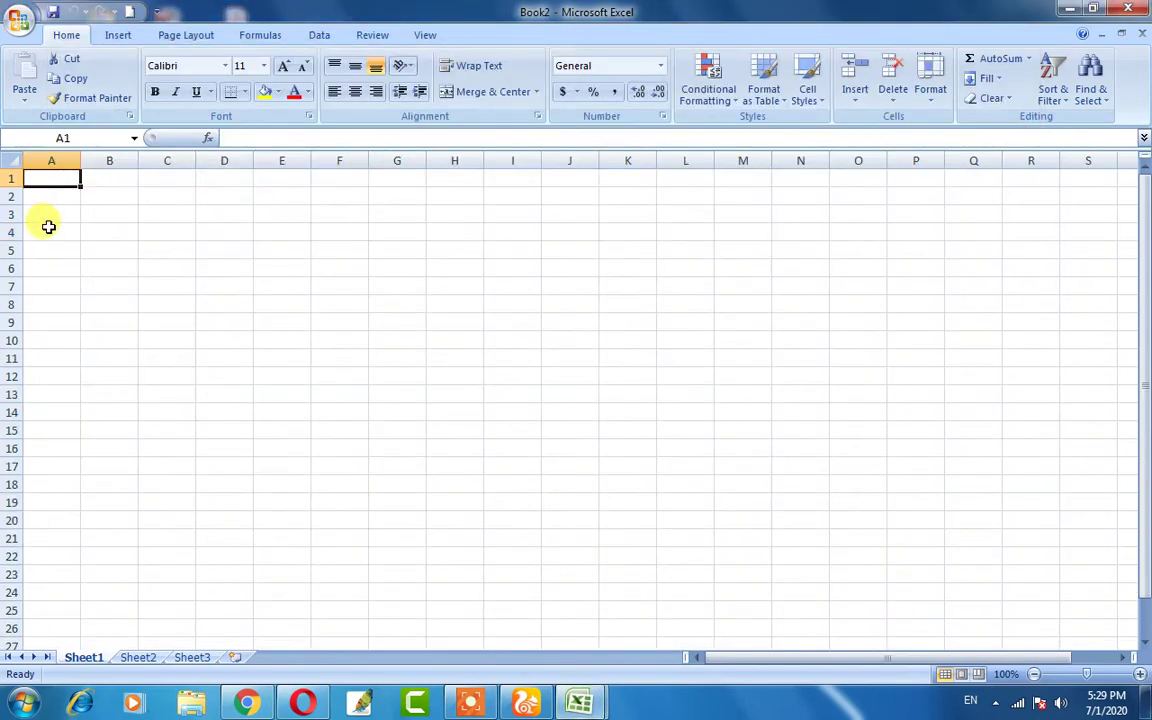
{"action": "left_click_drag", "start_coordinate": [108, 193], "coordinate": [941, 635]}
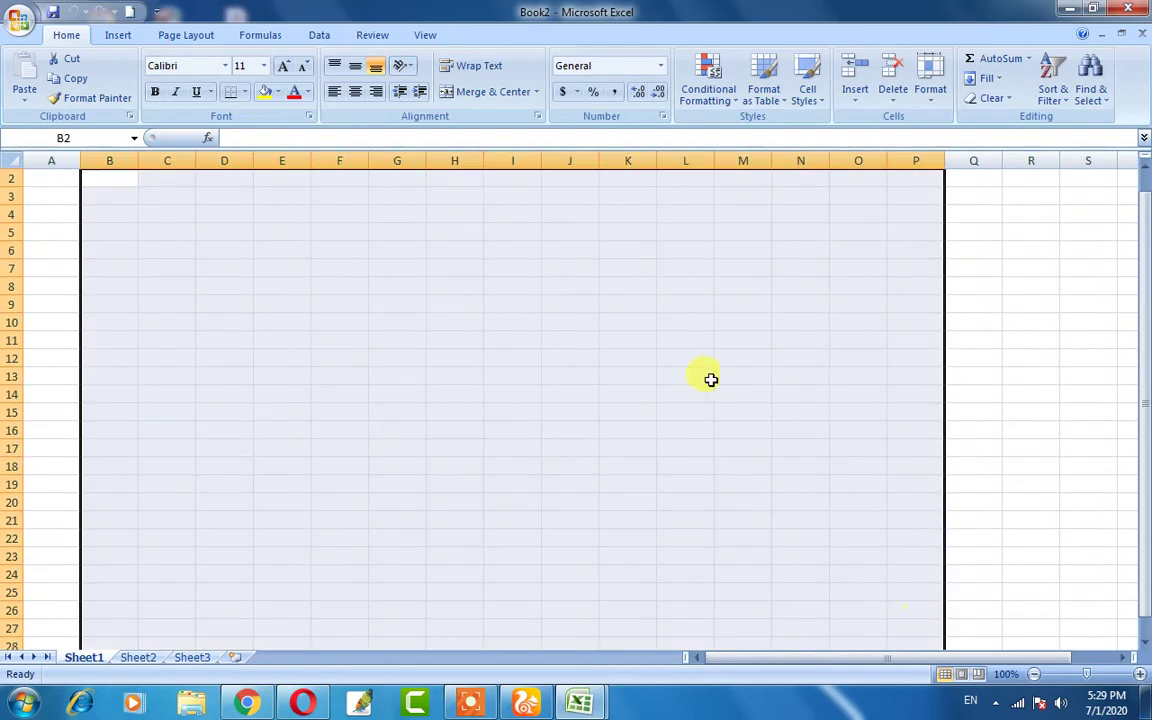
{"action": "left_click", "coordinate": [442, 369]}
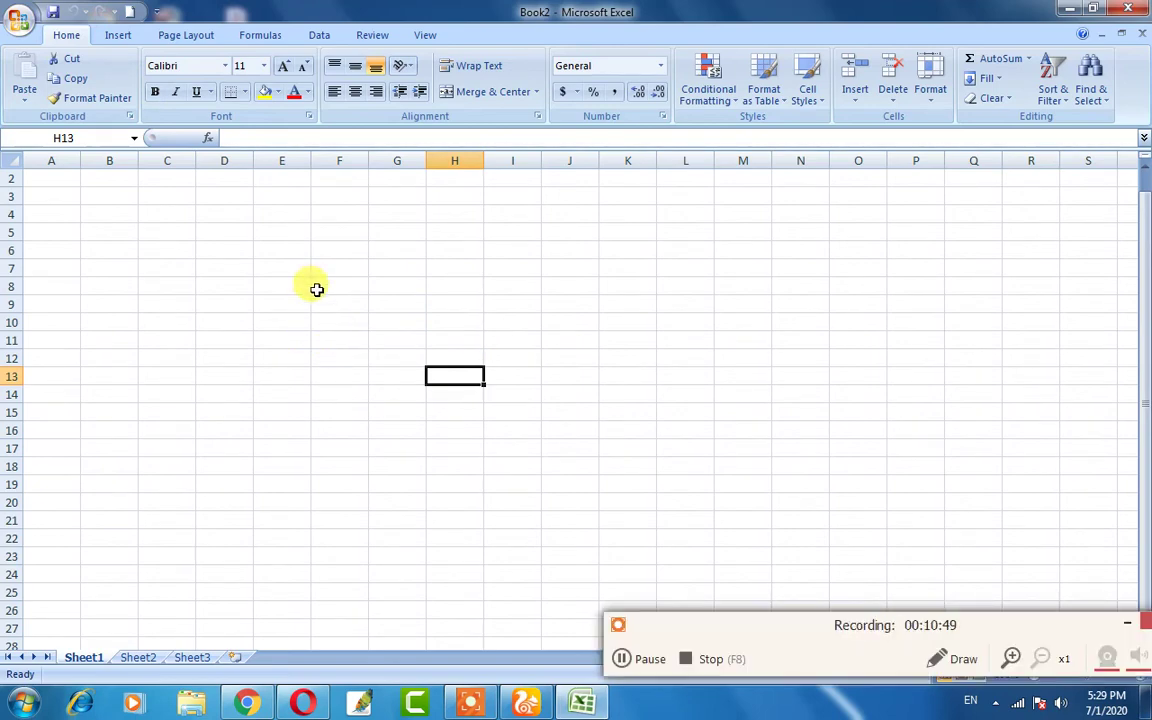
{"action": "left_click", "coordinate": [16, 19]}
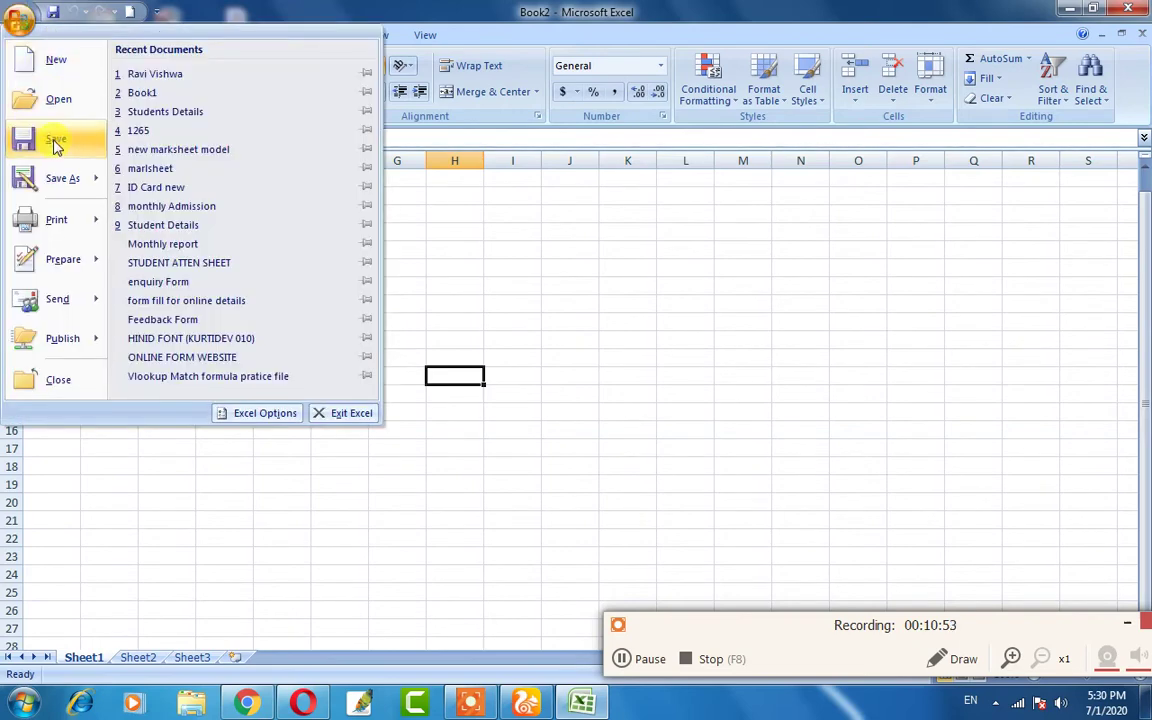
{"action": "left_click", "coordinate": [587, 367]}
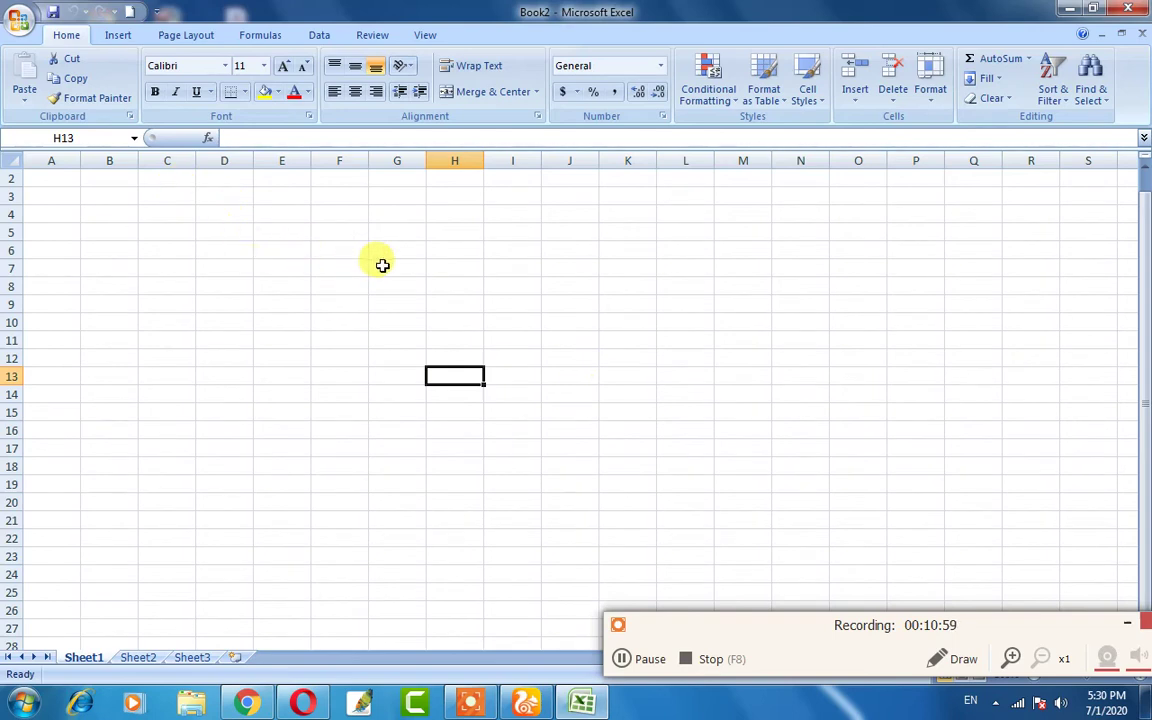
{"action": "left_click", "coordinate": [1125, 623]}
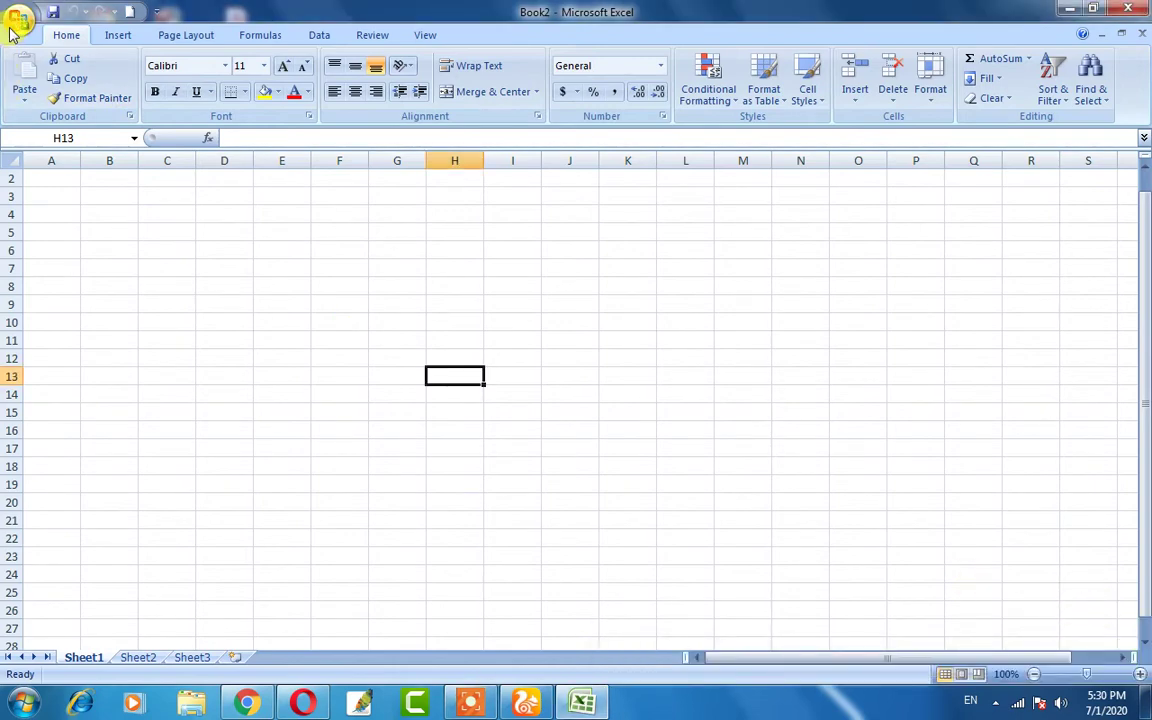
- Open the Ravi Vishwa workbook from the Desktop and select its table D8:F20
{"action": "left_click", "coordinate": [18, 20]}
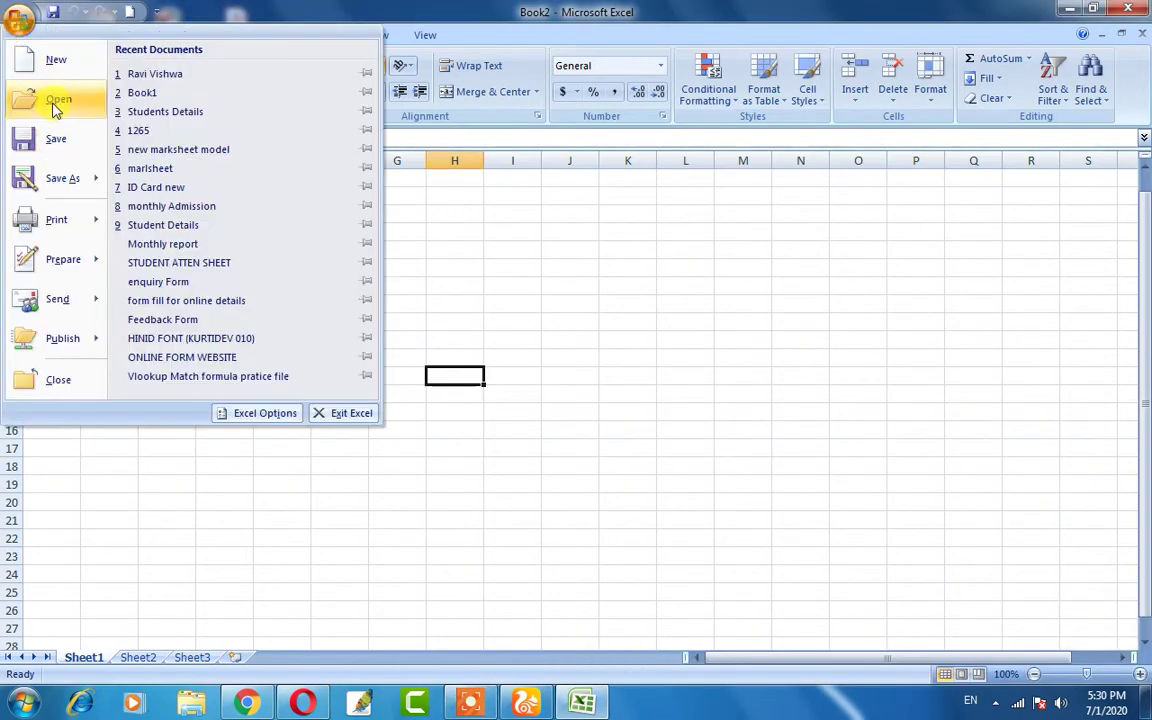
{"action": "left_click", "coordinate": [55, 104]}
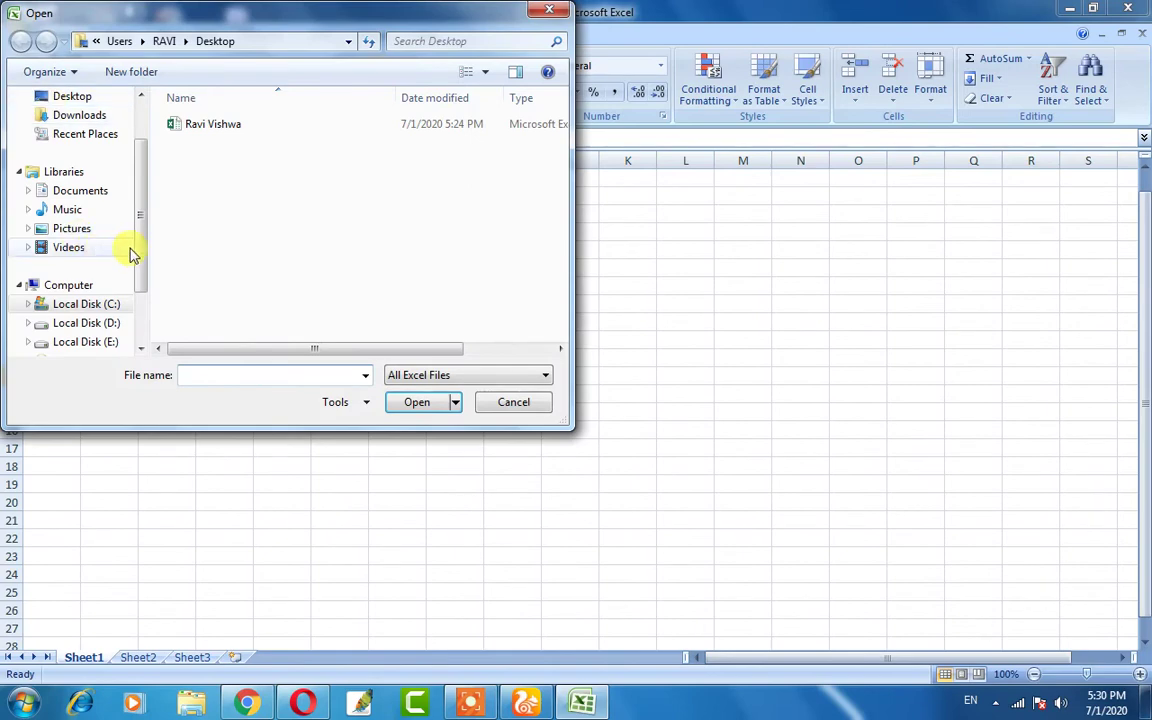
{"action": "left_click", "coordinate": [198, 130]}
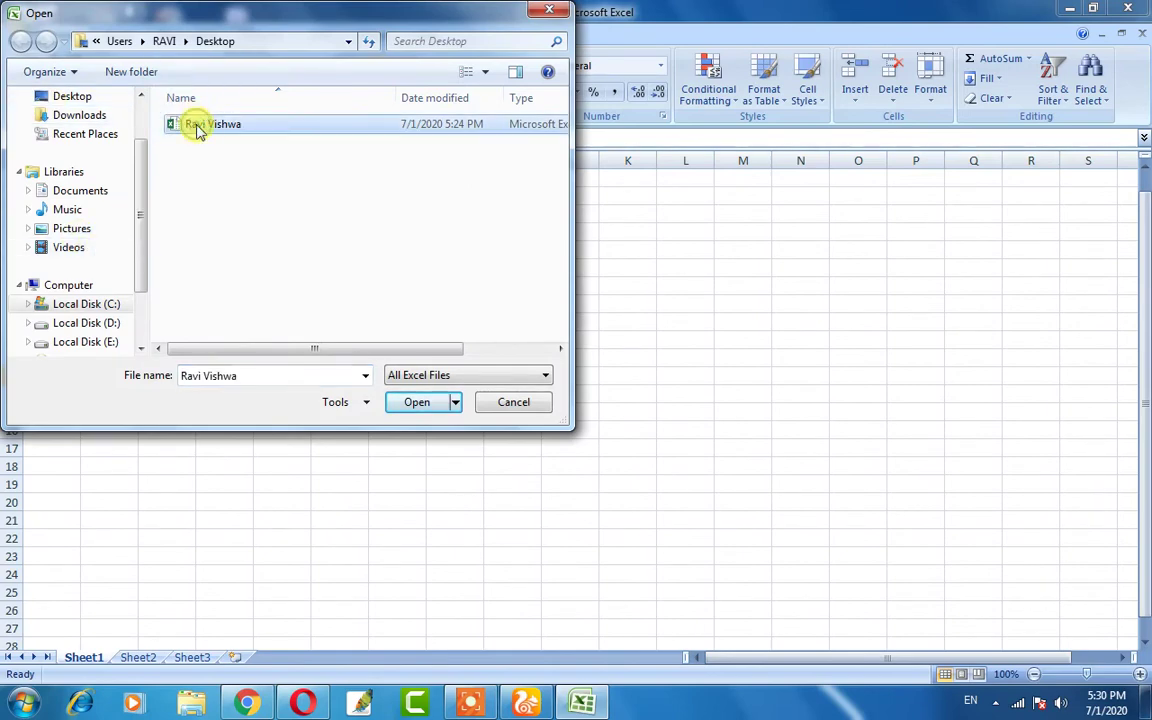
{"action": "left_click", "coordinate": [410, 406]}
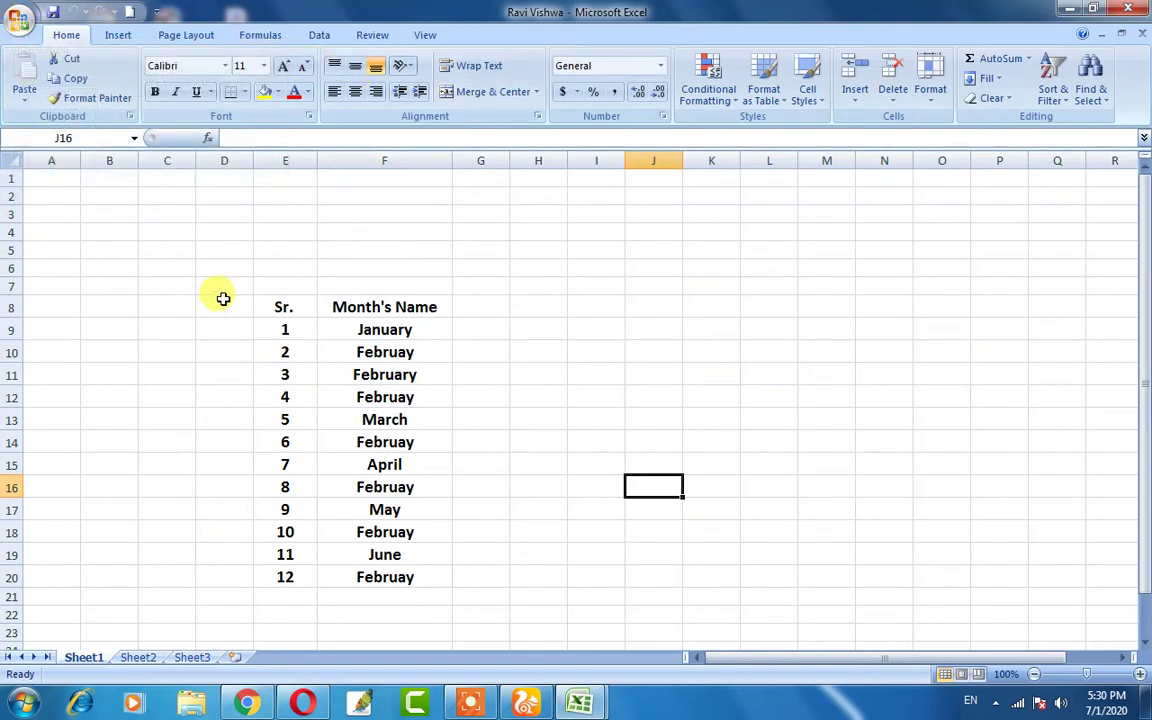
{"action": "left_click_drag", "start_coordinate": [223, 298], "coordinate": [445, 576]}
- Reselect the table area D7:F20, then change the selection to G17:H17
{"action": "left_click", "coordinate": [612, 481]}
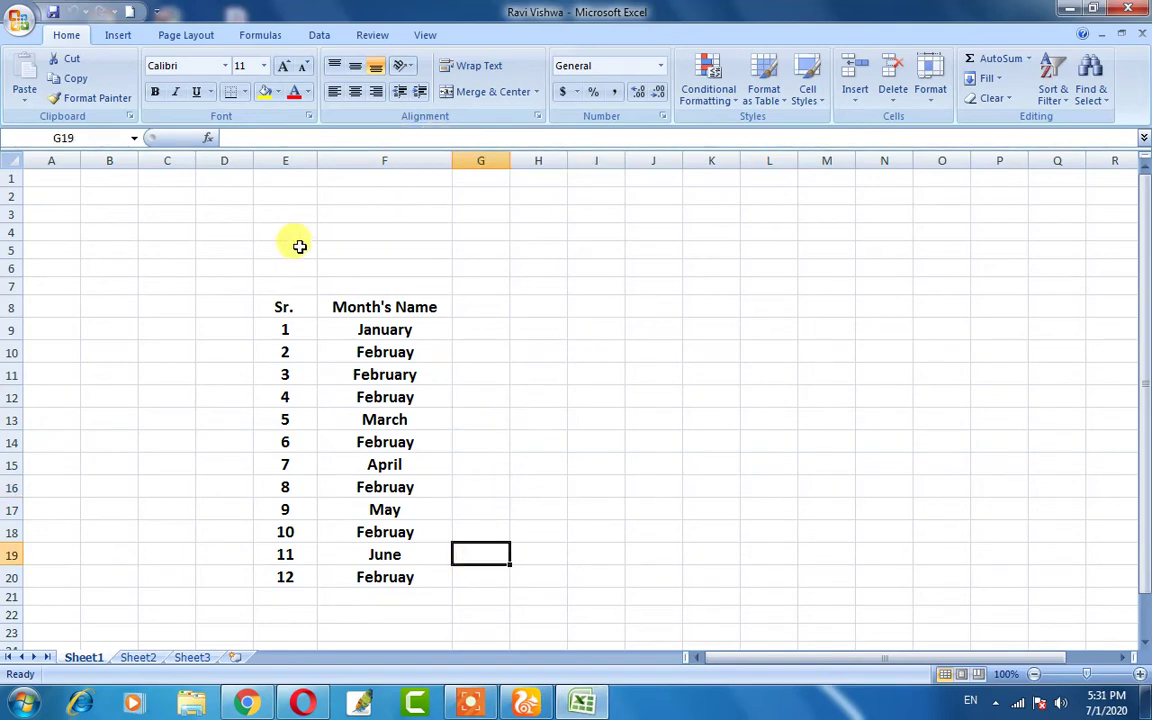
{"action": "left_click_drag", "start_coordinate": [234, 290], "coordinate": [430, 574]}
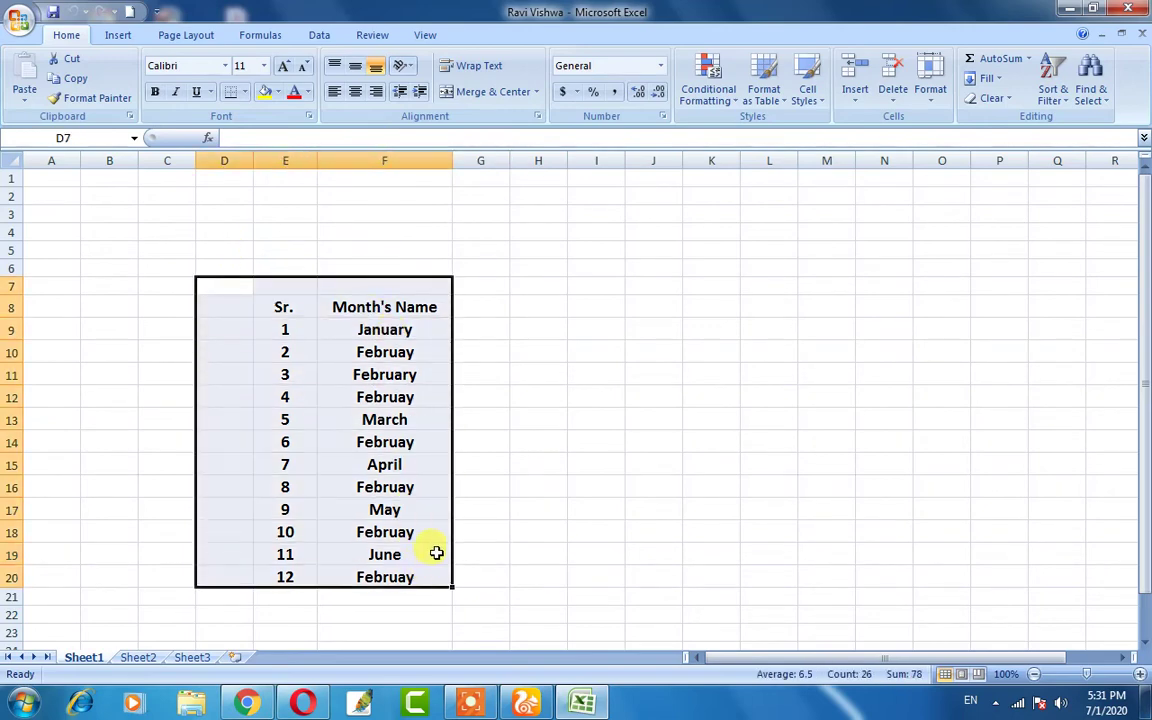
{"action": "left_click_drag", "start_coordinate": [512, 517], "coordinate": [507, 522]}
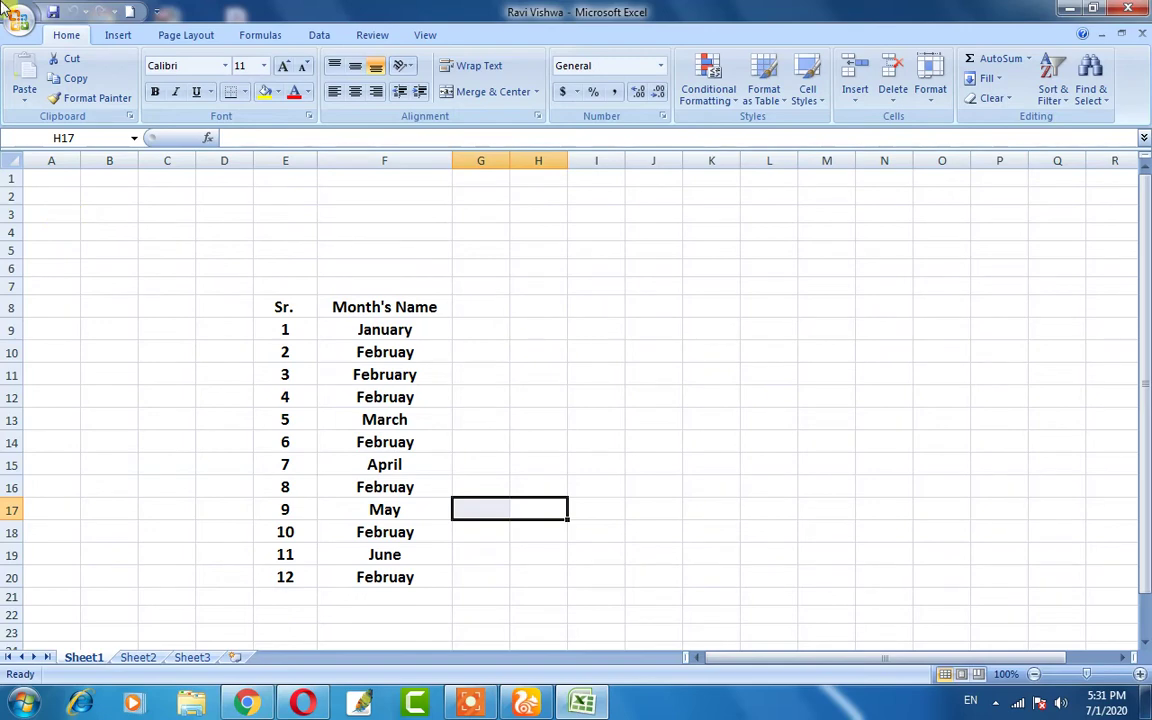
- Bring up the Save As dialog from the Office menu
{"action": "left_click", "coordinate": [18, 22]}
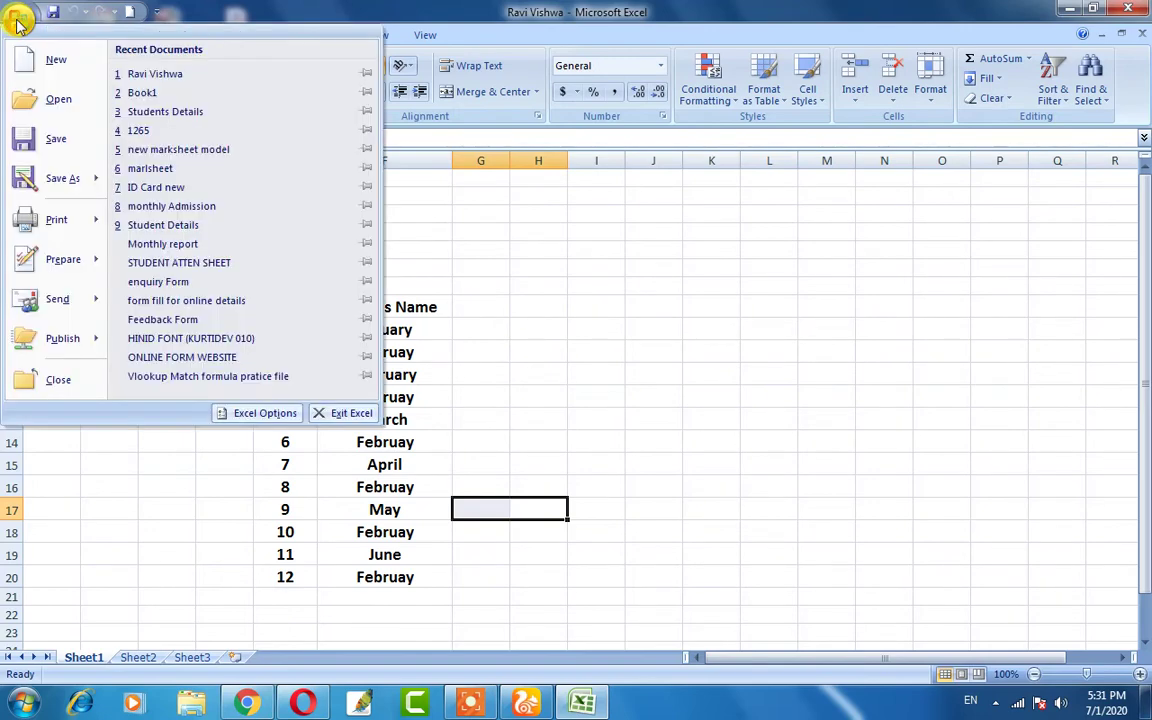
{"action": "mouse_move", "coordinate": [55, 192]}
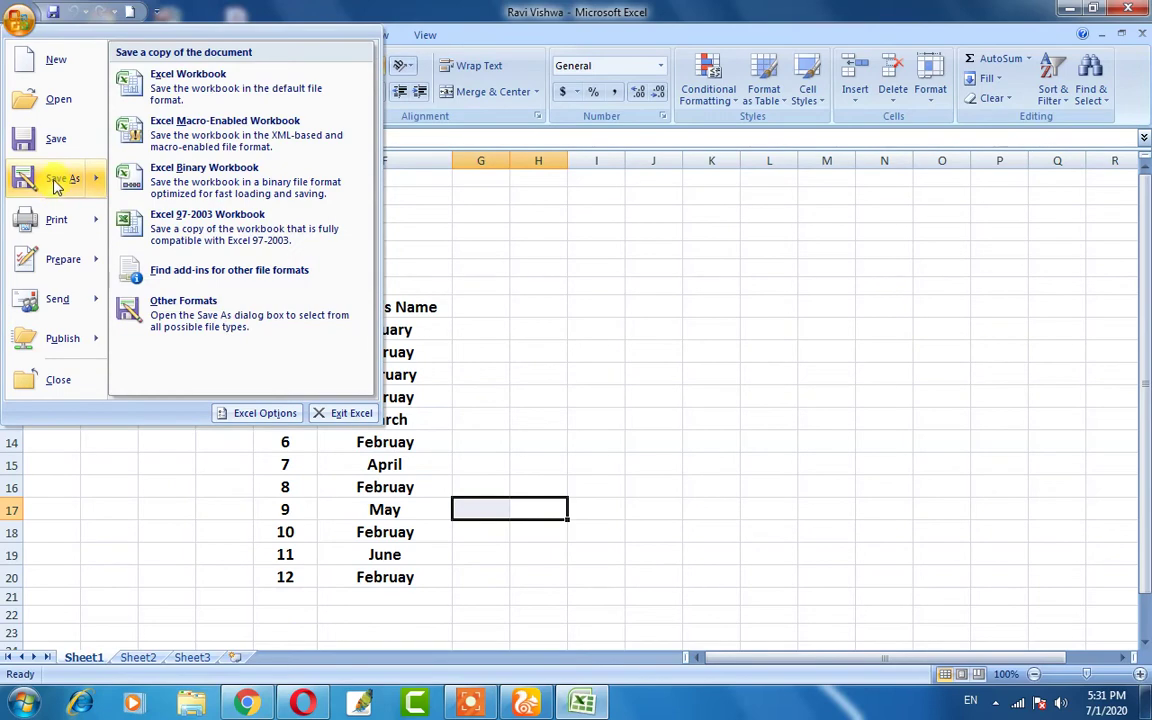
{"action": "left_click", "coordinate": [55, 186]}
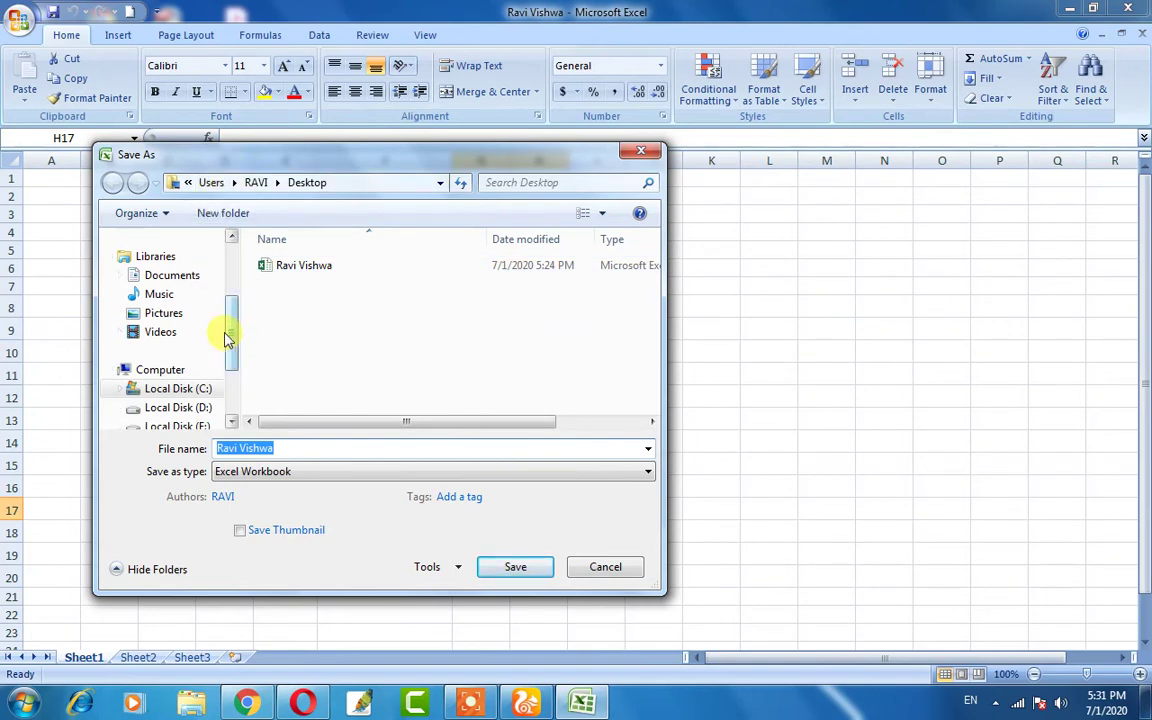
- Set the Desktop as the save location
{"action": "left_click_drag", "start_coordinate": [232, 338], "coordinate": [232, 257]}
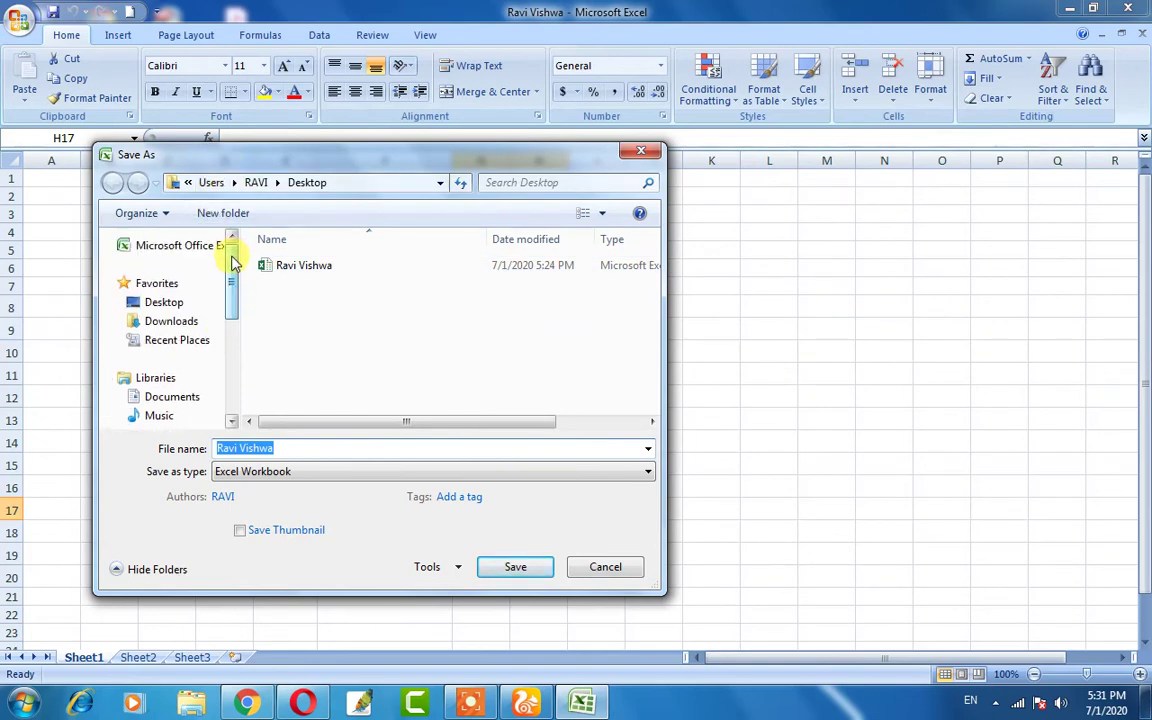
{"action": "left_click", "coordinate": [162, 302]}
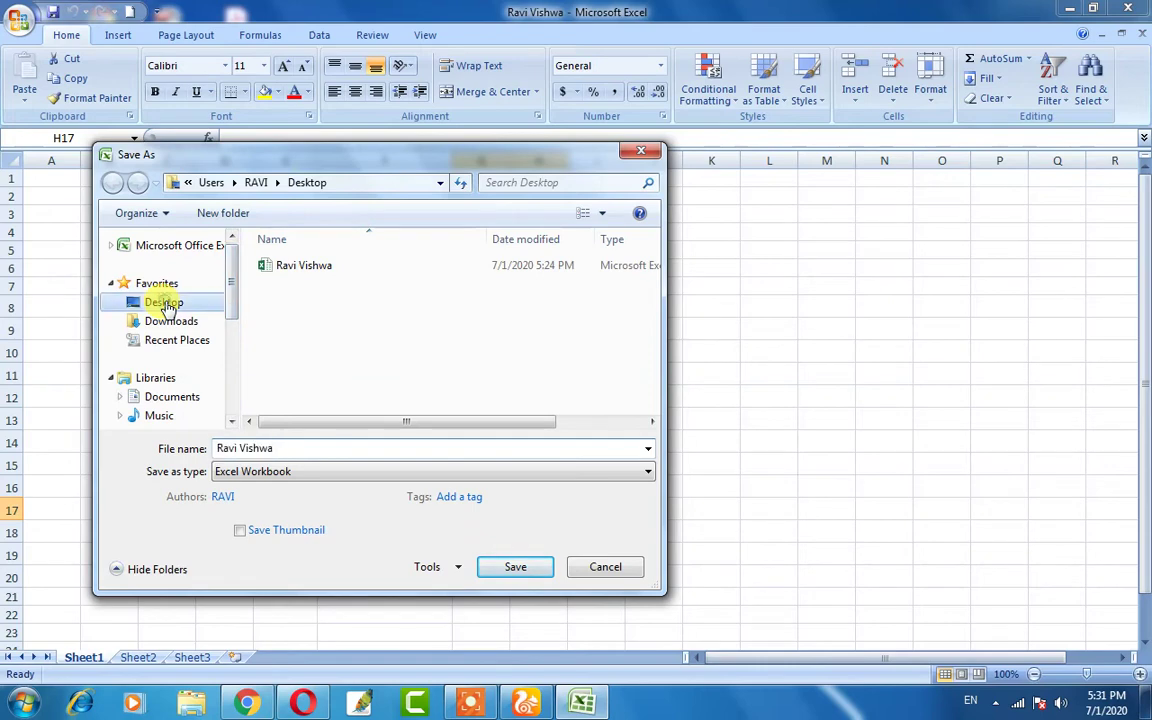
{"action": "key", "text": "Down"}
{"action": "key", "text": "Down"}
{"action": "key", "text": "Down"}
{"action": "key", "text": "Down"}
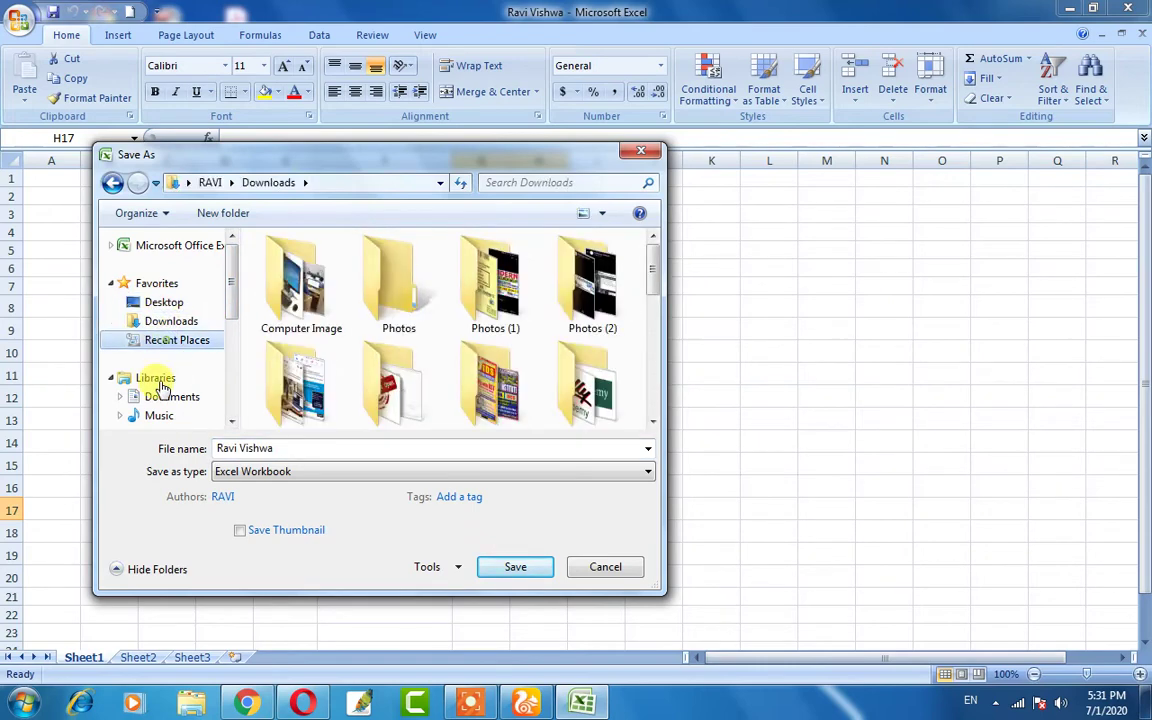
{"action": "left_click", "coordinate": [160, 302]}
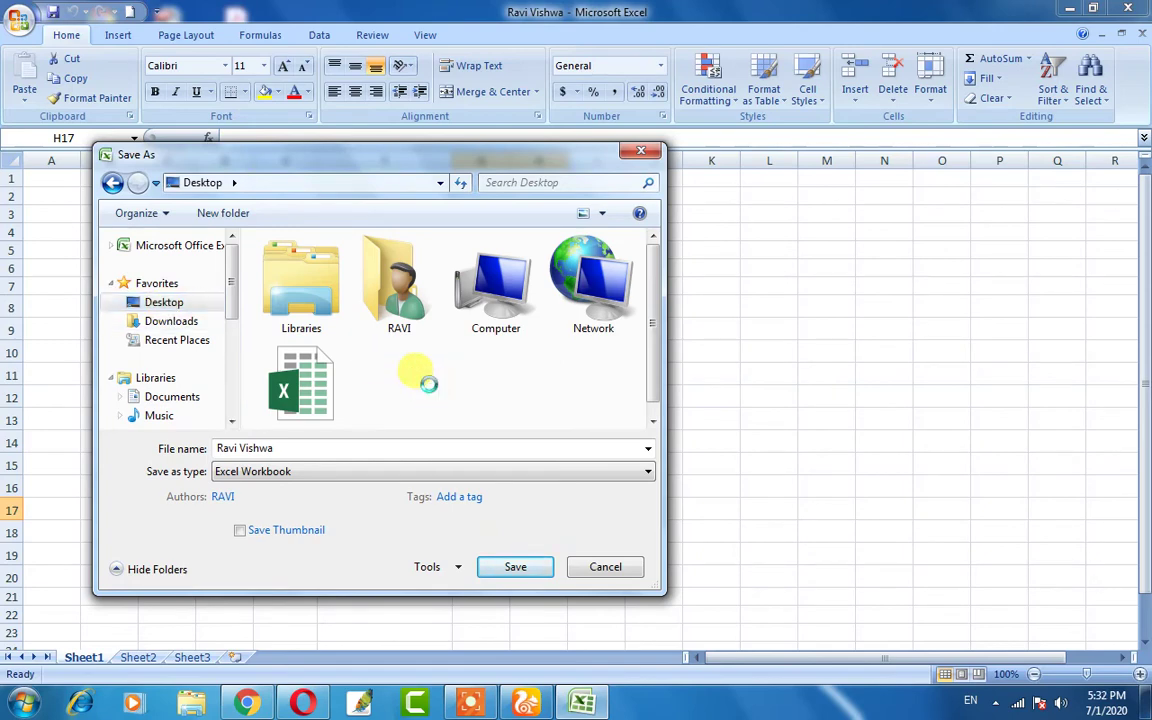
- Create a new folder named Excel on the Desktop and make it the save location
{"action": "right_click", "coordinate": [429, 386]}
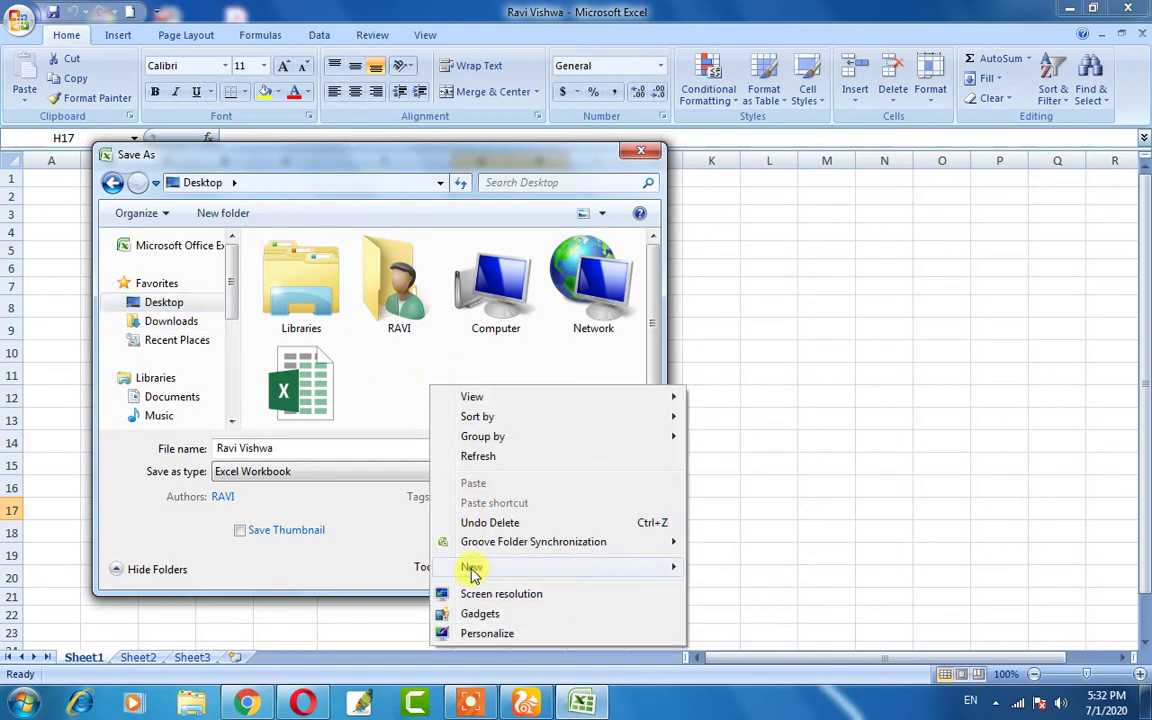
{"action": "mouse_move", "coordinate": [472, 568]}
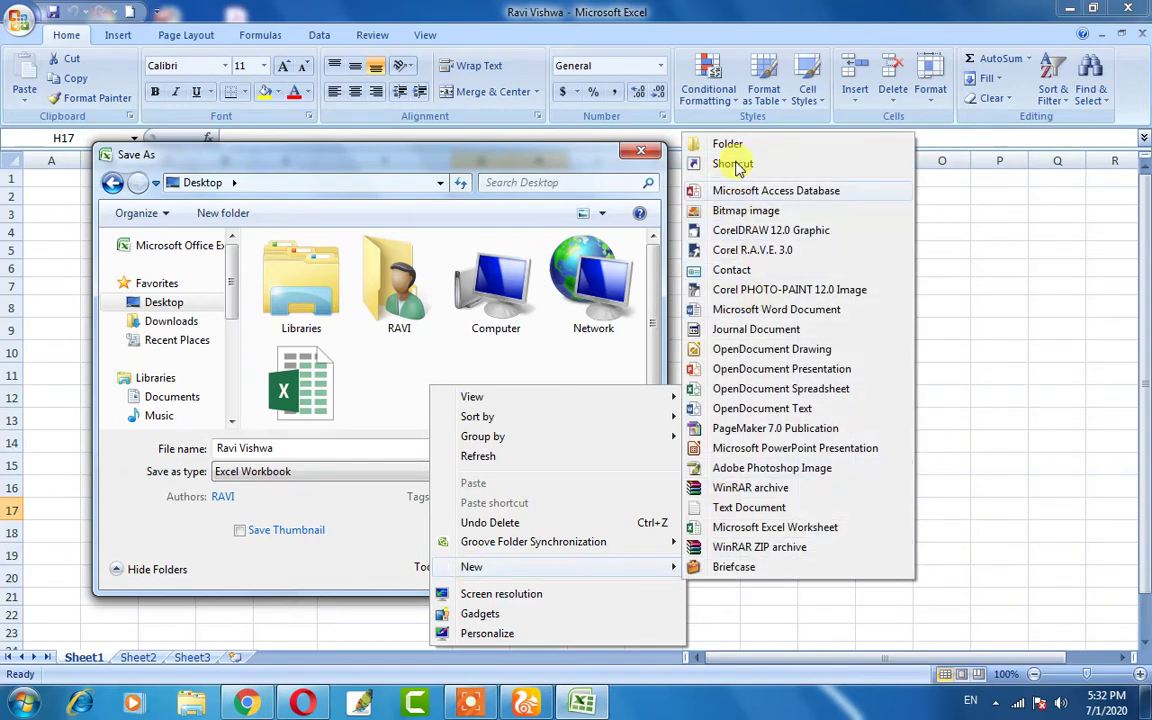
{"action": "left_click", "coordinate": [700, 143]}
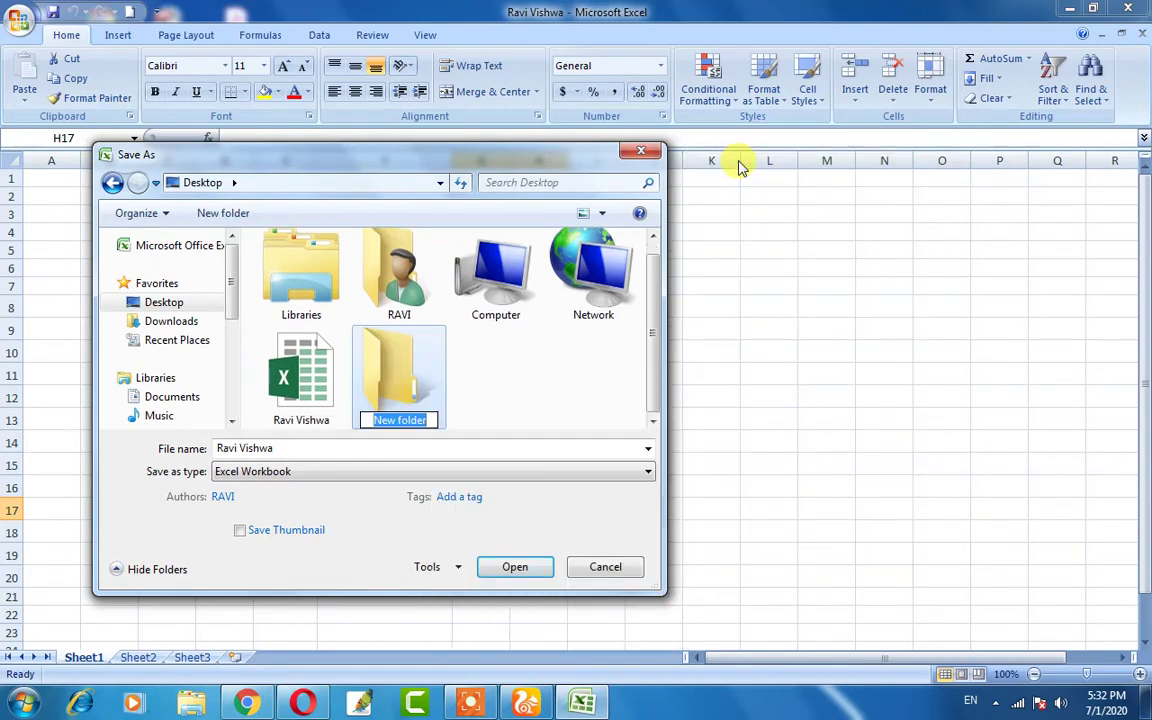
{"action": "type", "text": "Exc"}
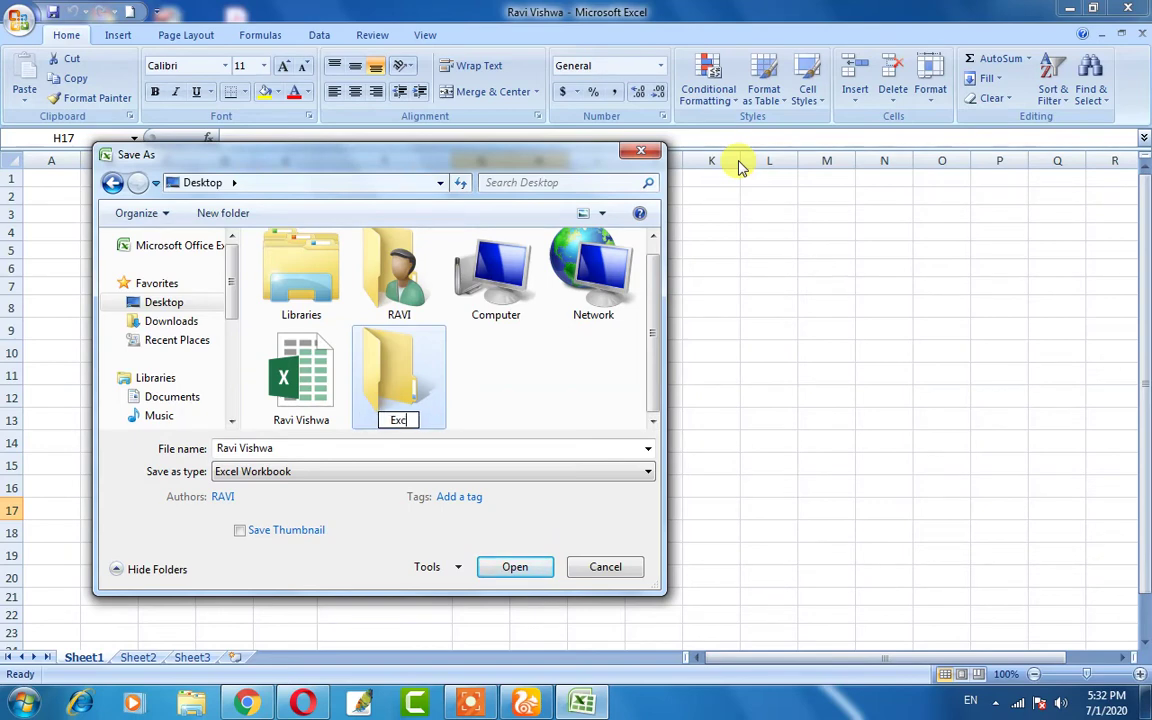
{"action": "type", "text": "el"}
{"action": "left_click", "coordinate": [393, 372]}
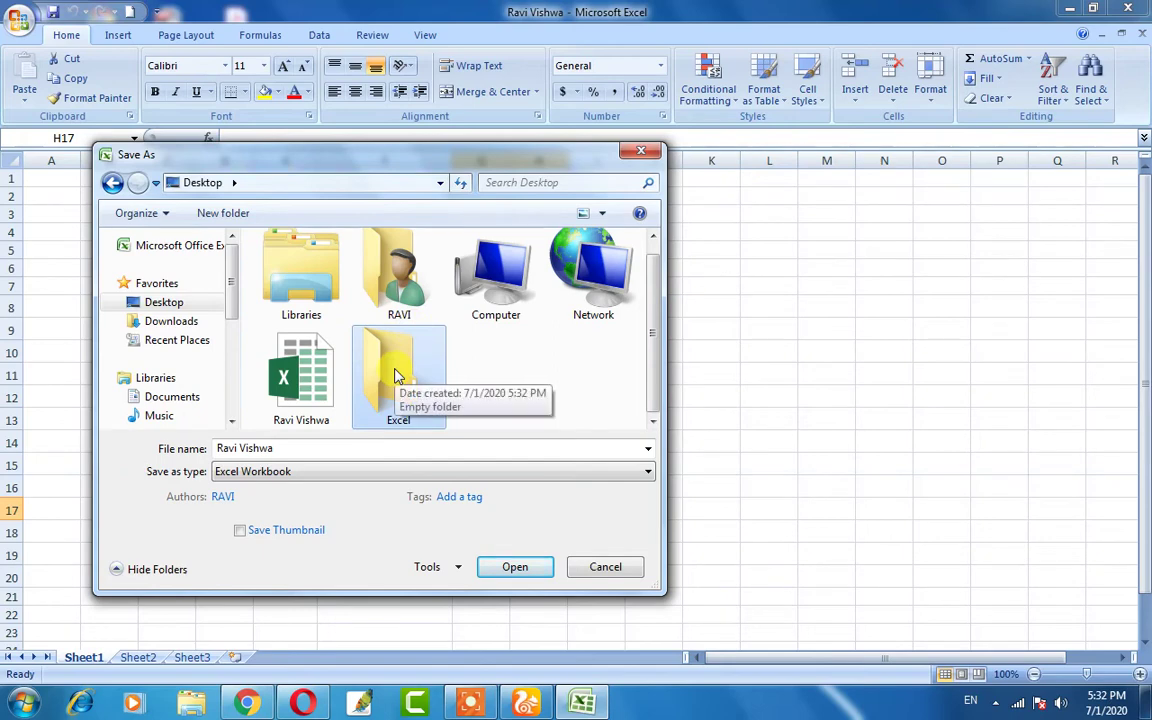
{"action": "double_click", "coordinate": [395, 375]}
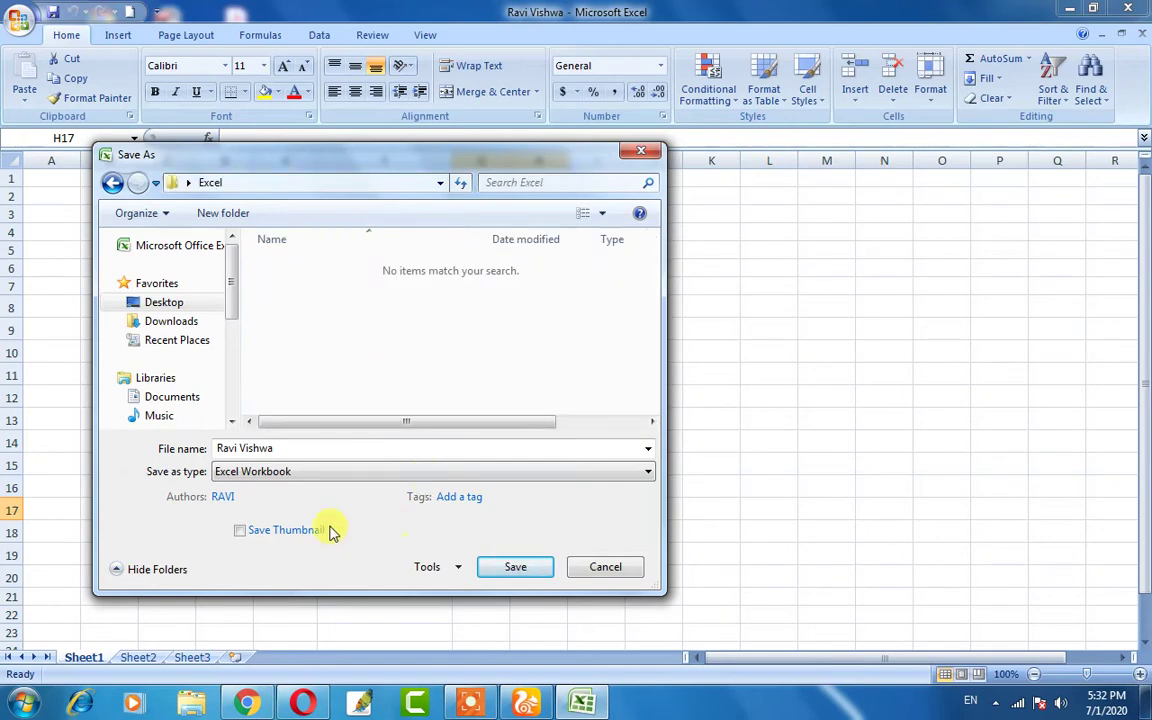
- Save the workbook as Ravi in the Excel folder
{"action": "left_click", "coordinate": [300, 449]}
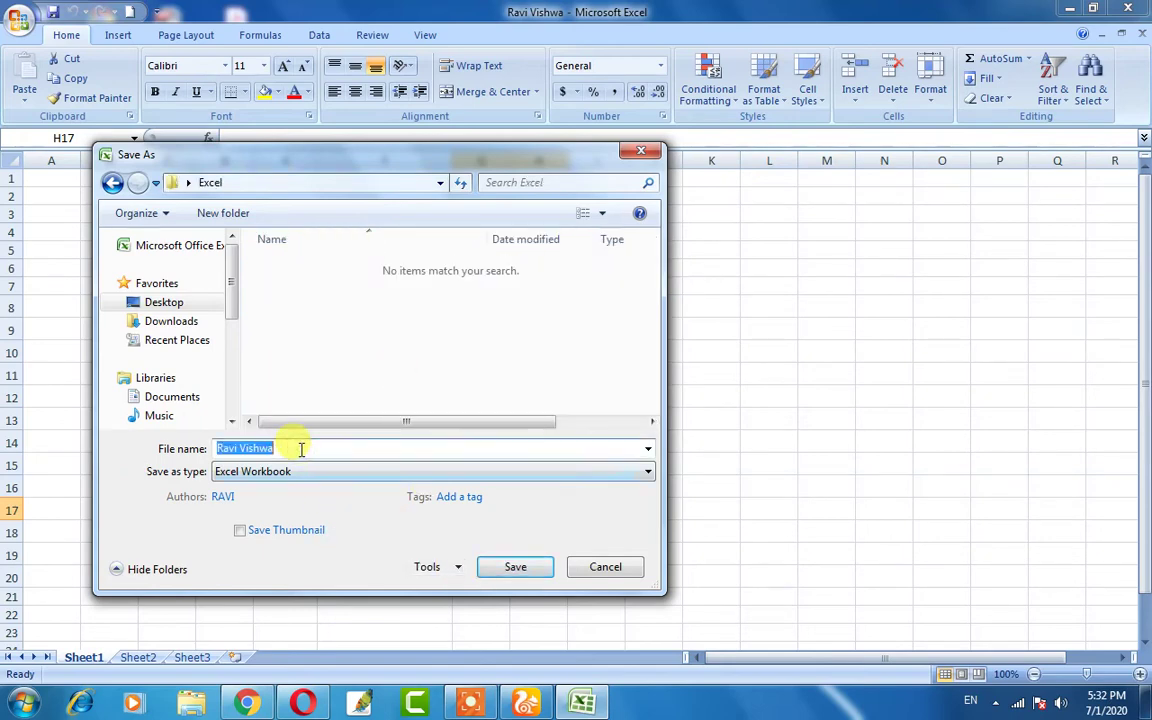
{"action": "left_click", "coordinate": [300, 449]}
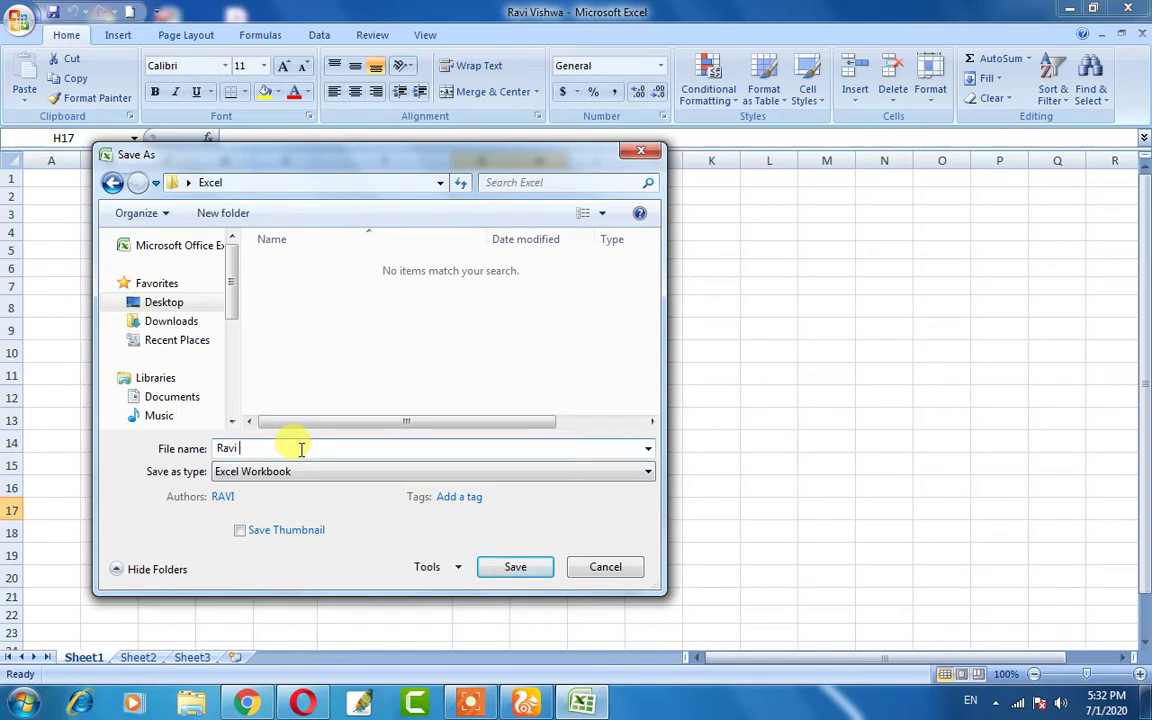
{"action": "left_click", "coordinate": [495, 568]}
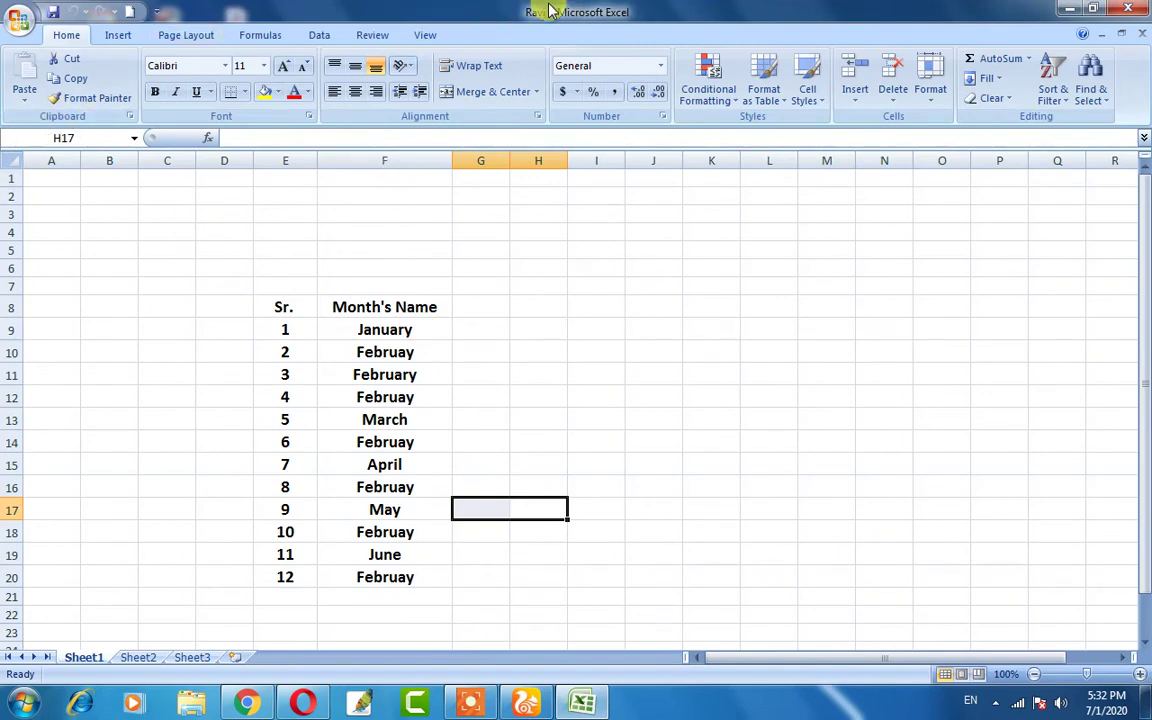
{"action": "left_click", "coordinate": [1128, 18]}
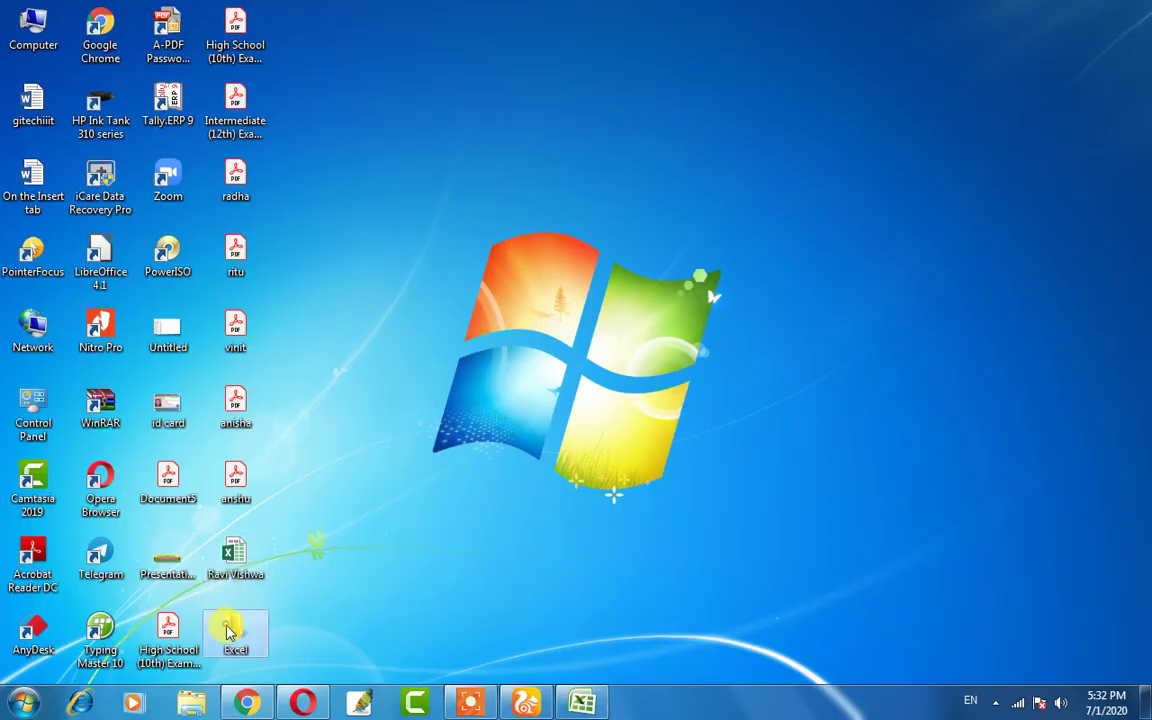
{"action": "double_click", "coordinate": [235, 560]}
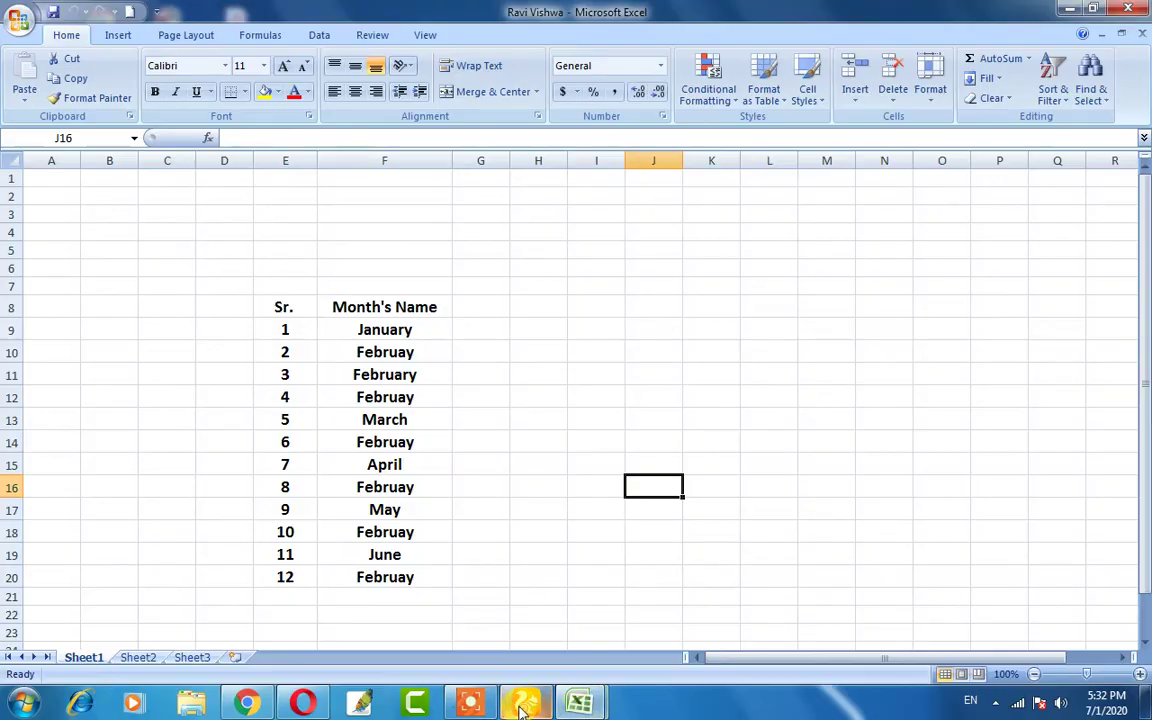
{"action": "left_click", "coordinate": [578, 705]}
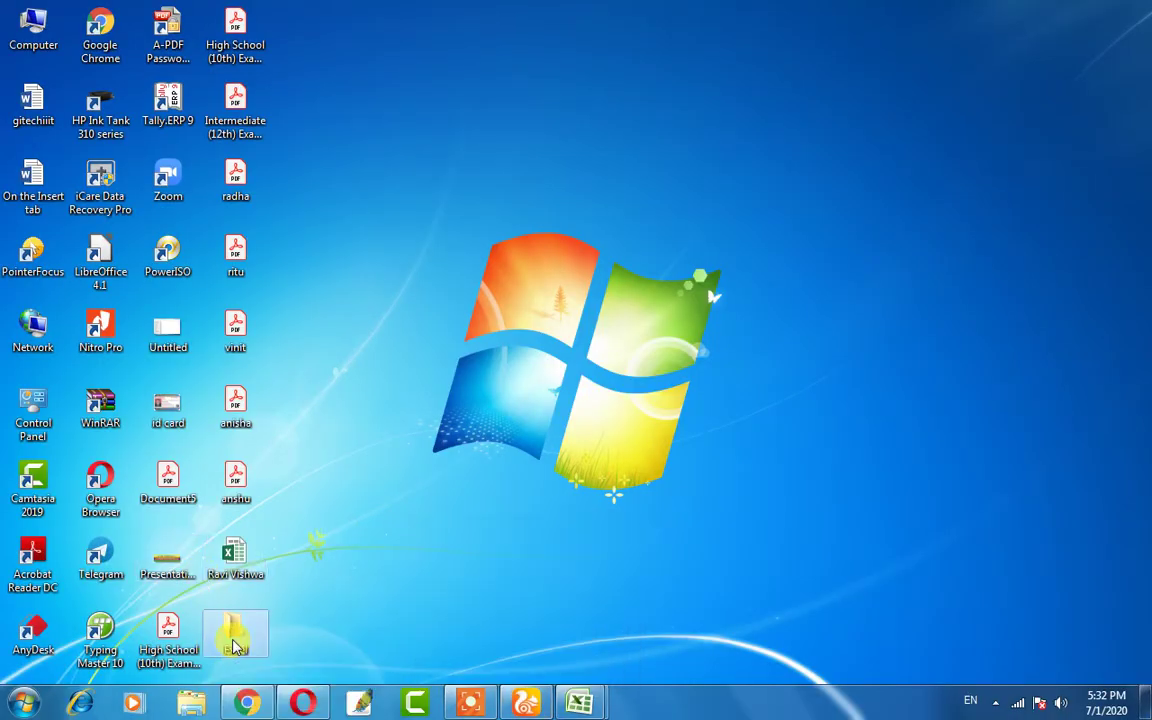
{"action": "double_click", "coordinate": [233, 643]}
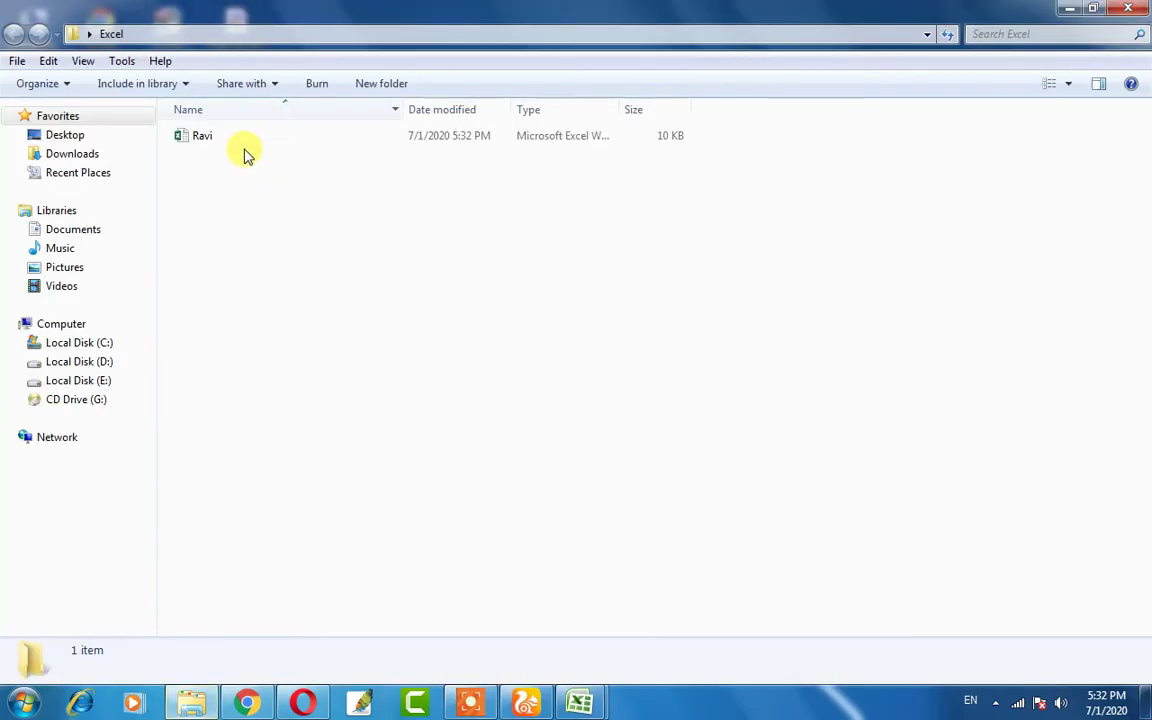
{"action": "double_click", "coordinate": [231, 136]}
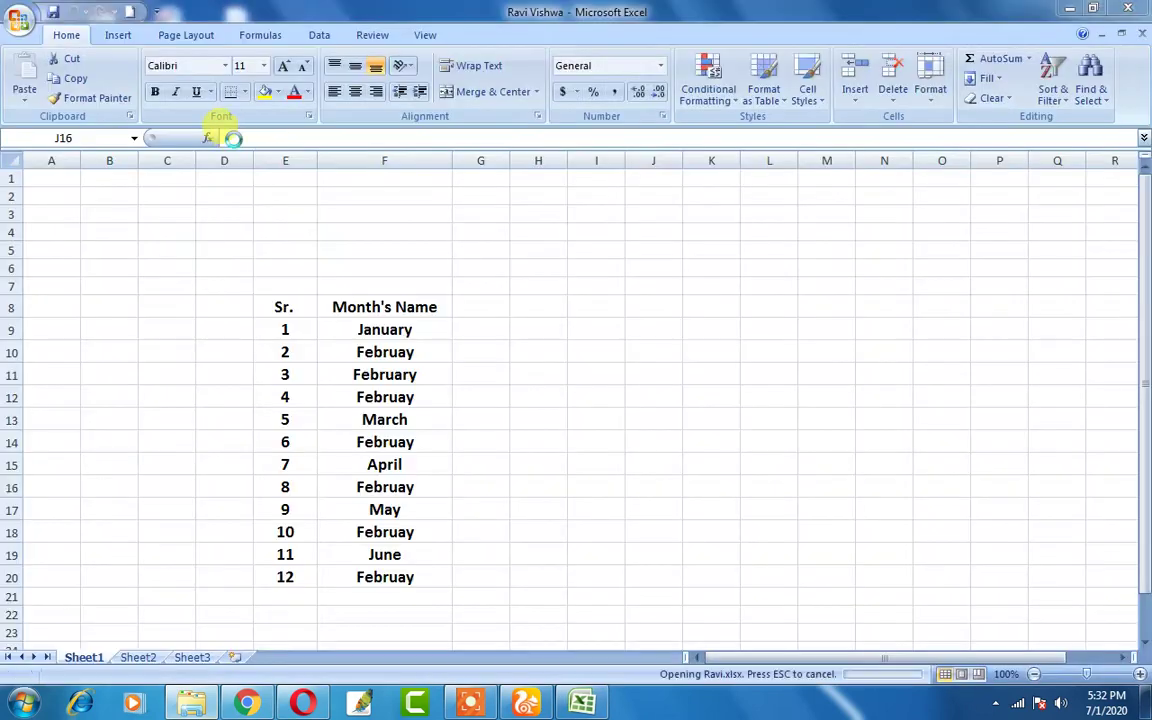
{"action": "mouse_move", "coordinate": [587, 699]}
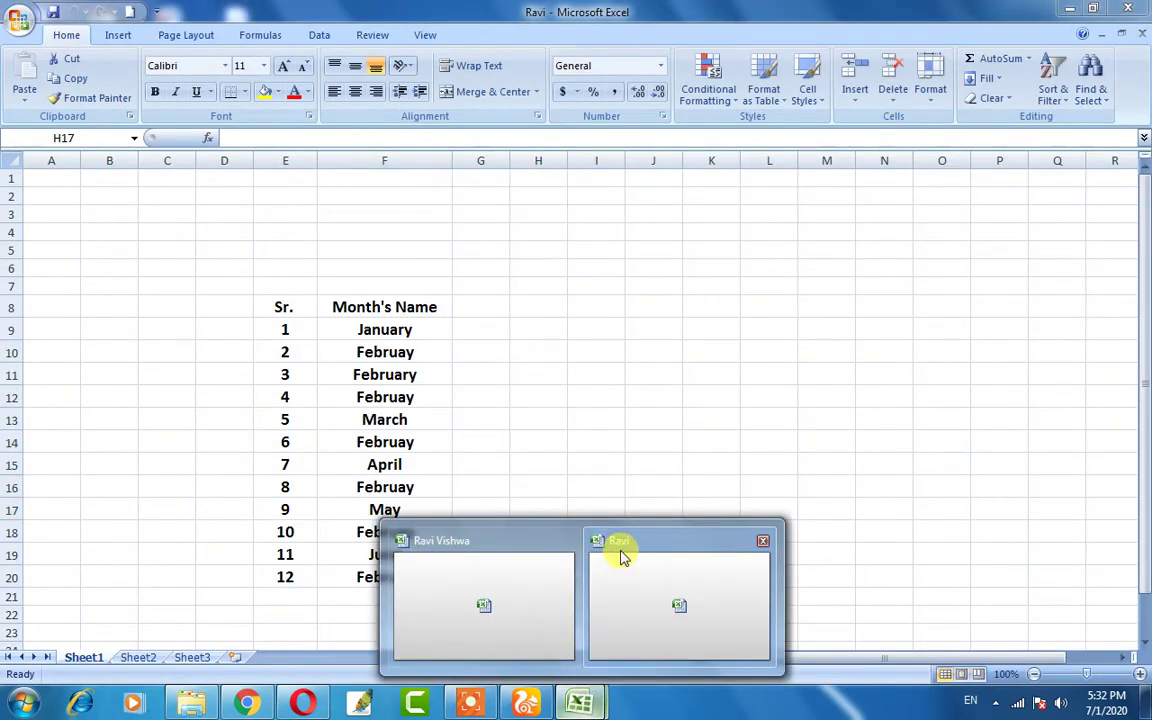
- Select D8:G22 in Ravi, then switch to the Ravi Vishwa workbook from the taskbar
{"action": "left_click", "coordinate": [636, 609]}
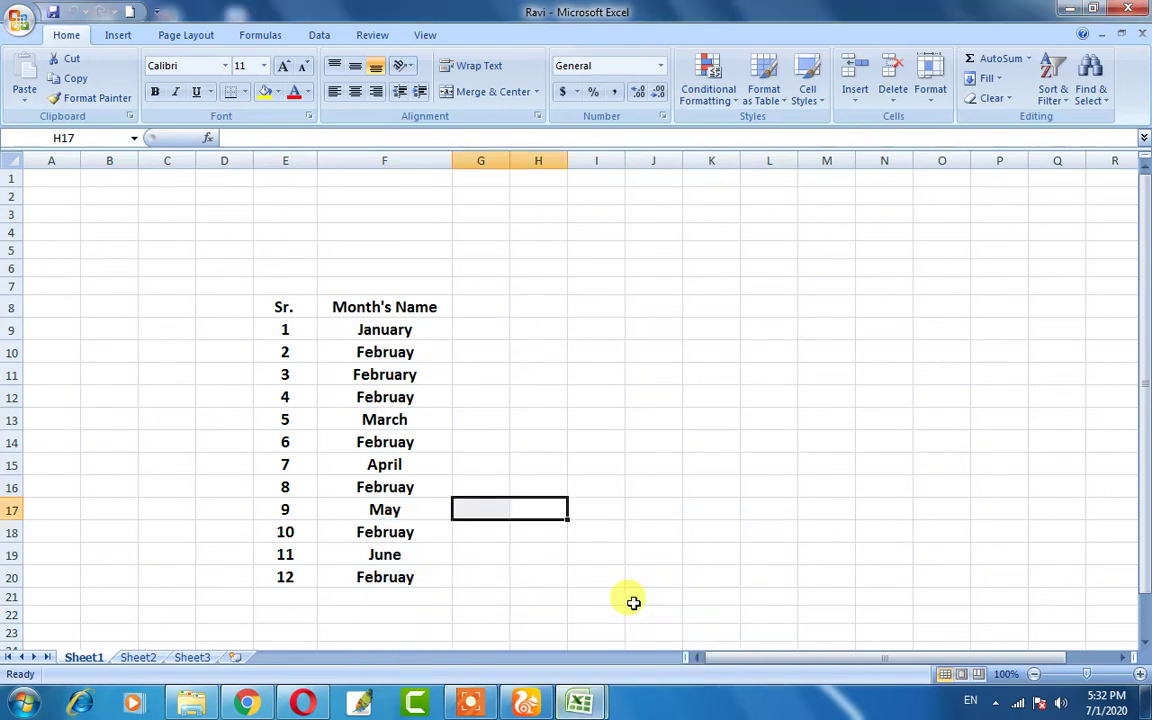
{"action": "left_click_drag", "start_coordinate": [228, 306], "coordinate": [450, 612]}
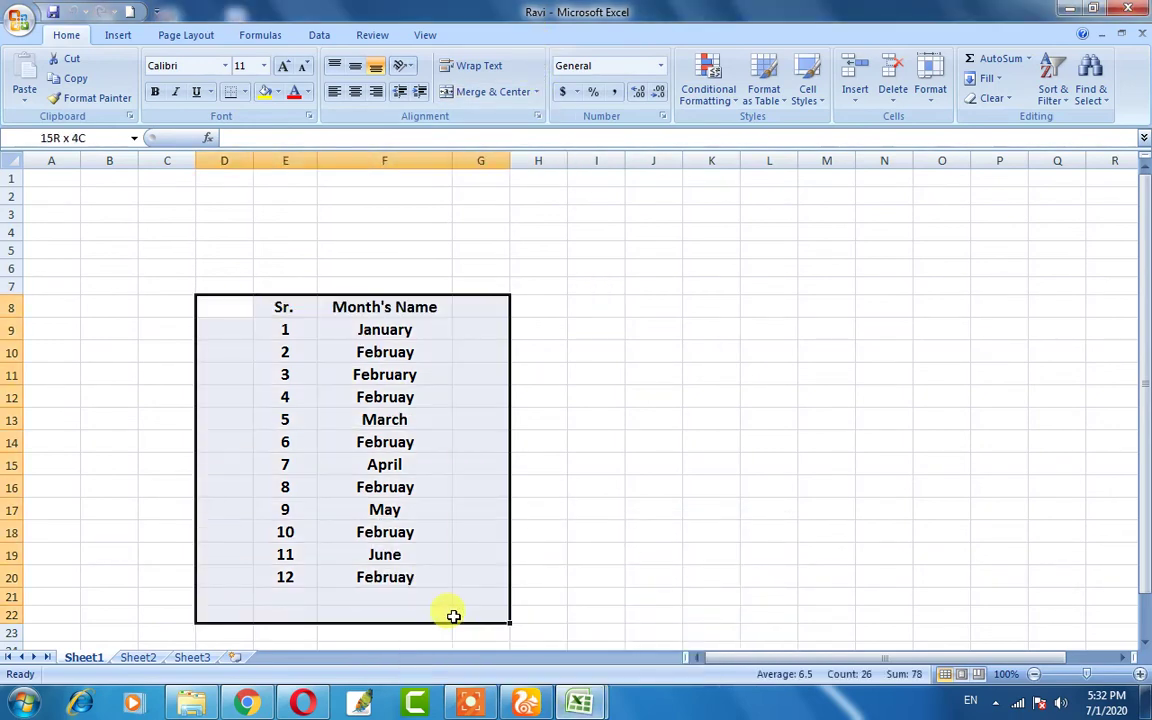
{"action": "mouse_move", "coordinate": [578, 703]}
{"action": "left_click", "coordinate": [500, 627]}
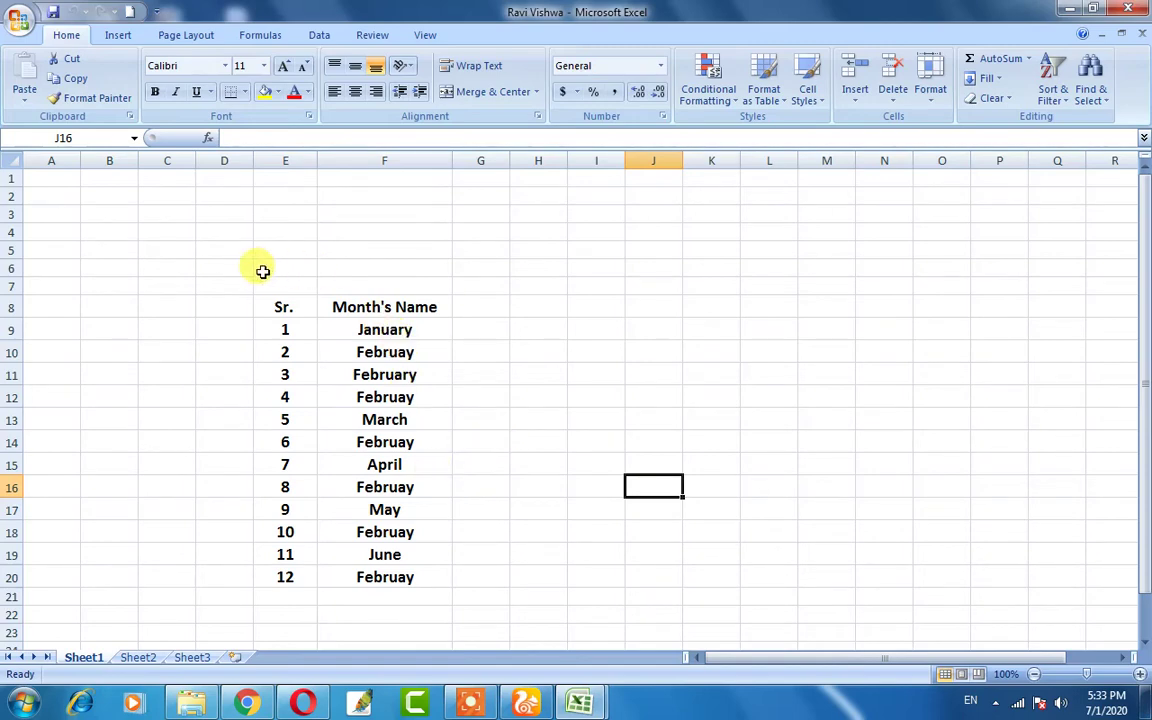
{"action": "left_click", "coordinate": [15, 22]}
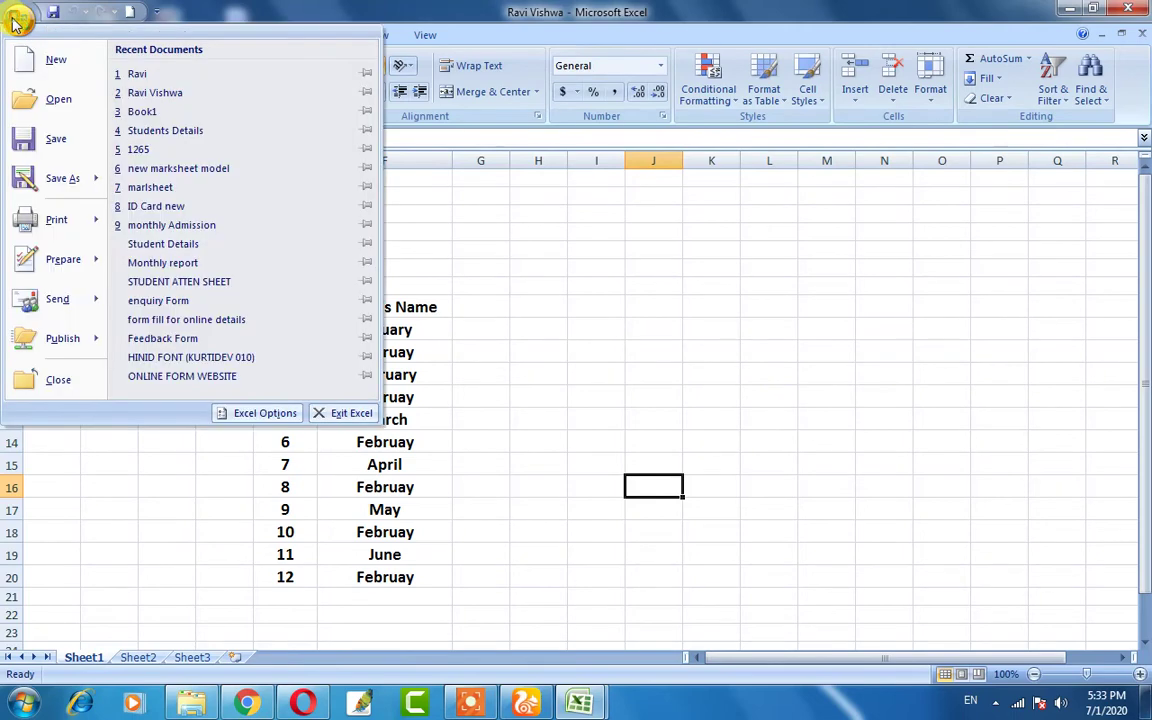
{"action": "mouse_move", "coordinate": [56, 228]}
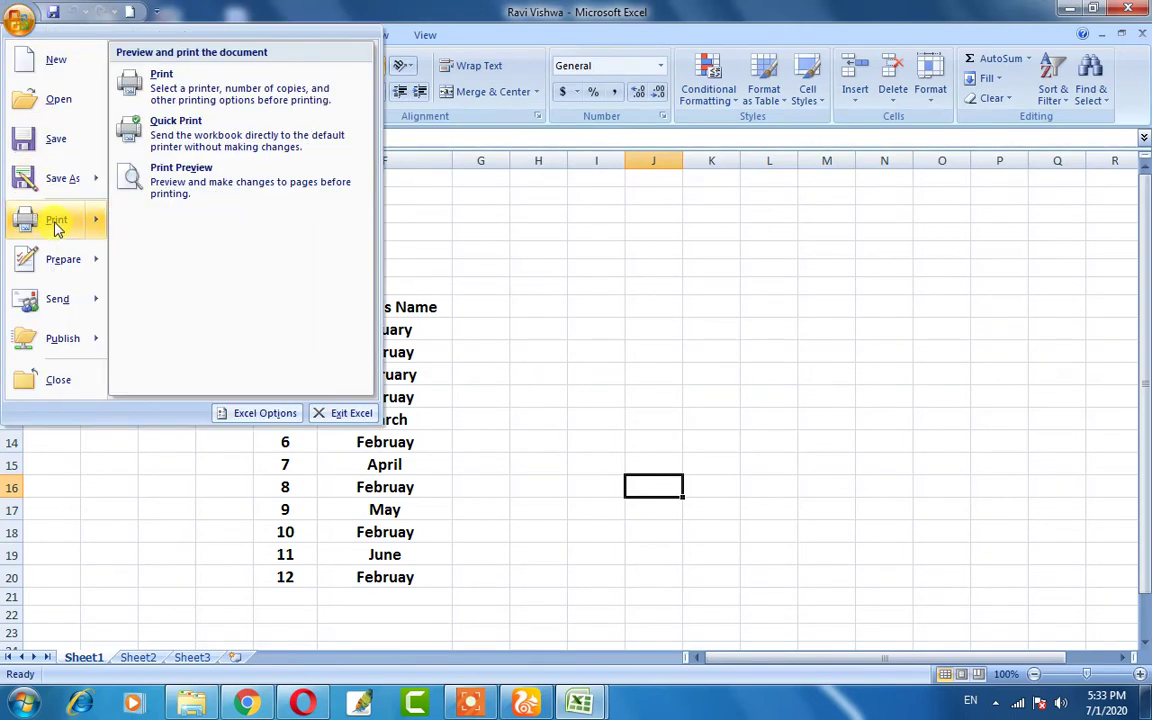
{"action": "left_click", "coordinate": [527, 378]}
{"action": "left_click", "coordinate": [248, 284]}
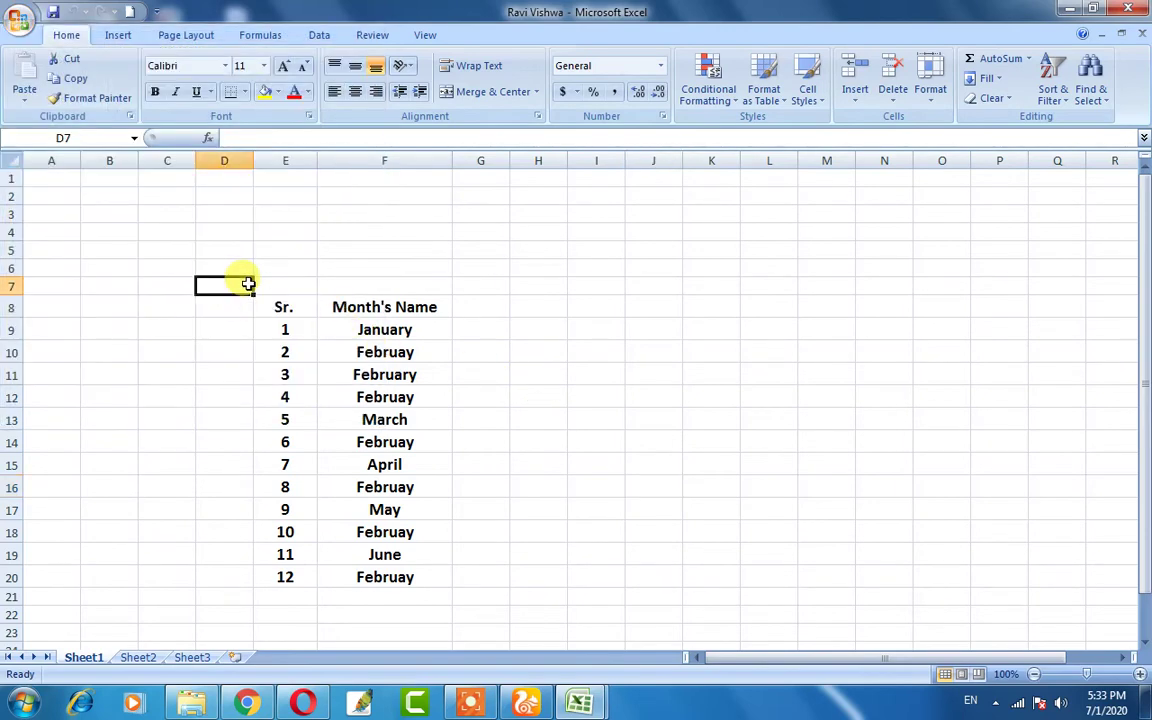
{"action": "left_click_drag", "start_coordinate": [248, 284], "coordinate": [467, 589]}
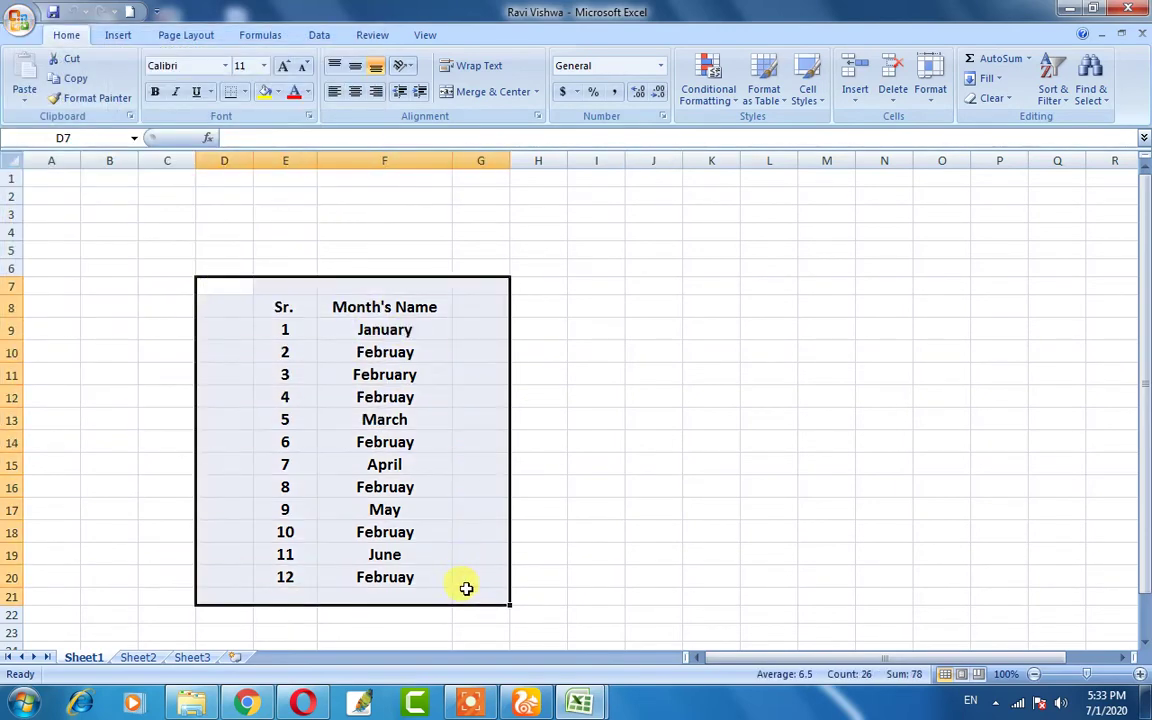
{"action": "left_click", "coordinate": [600, 505]}
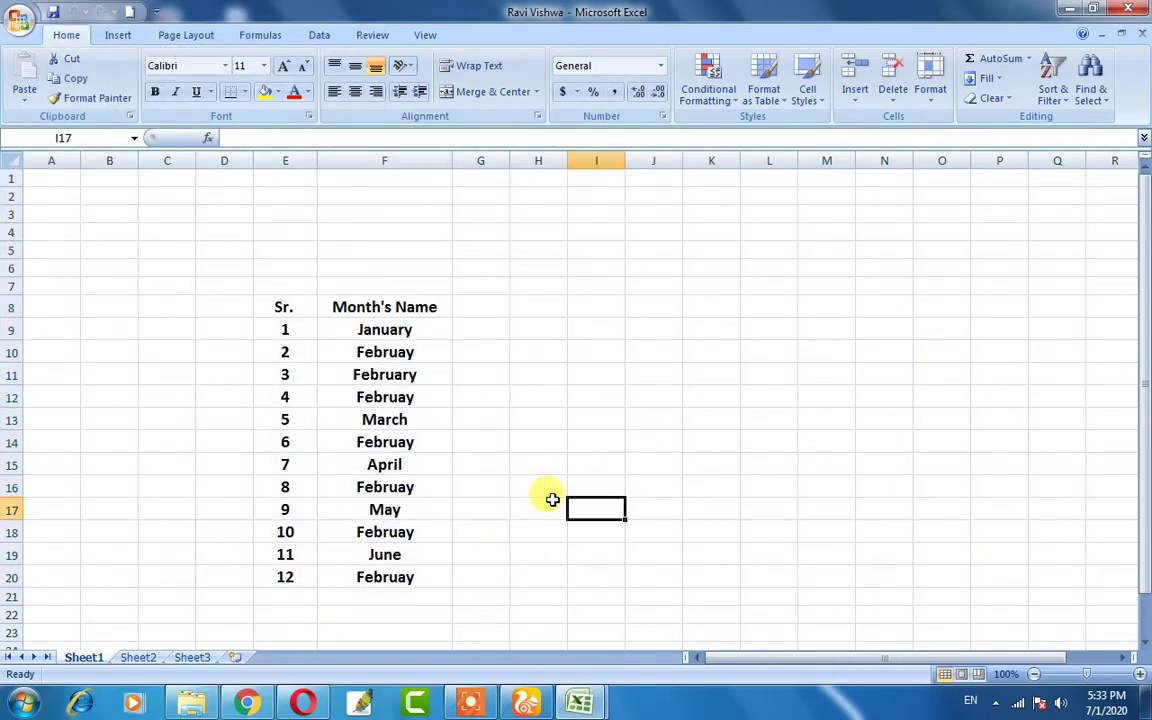
{"action": "left_click", "coordinate": [493, 357]}
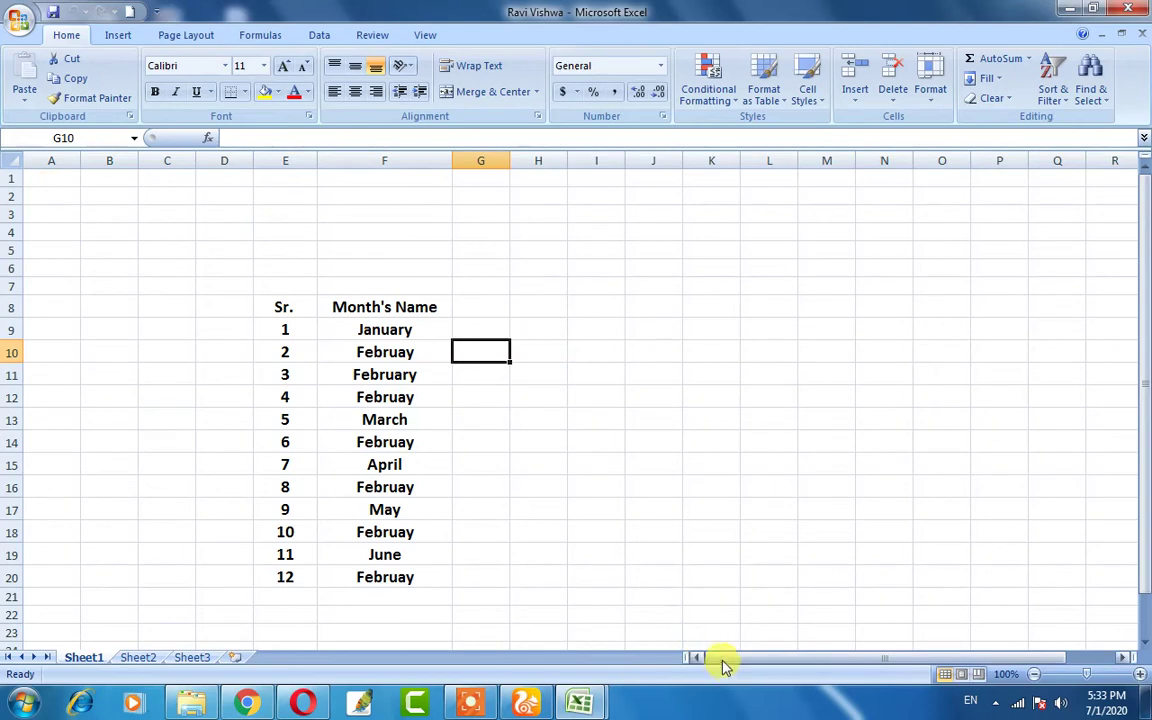
{"action": "left_click_drag", "start_coordinate": [51, 178], "coordinate": [1121, 655]}
{"action": "left_click", "coordinate": [864, 489]}
{"action": "scroll", "coordinate": [794, 506], "scroll_direction": "up", "scroll_amount": 4}
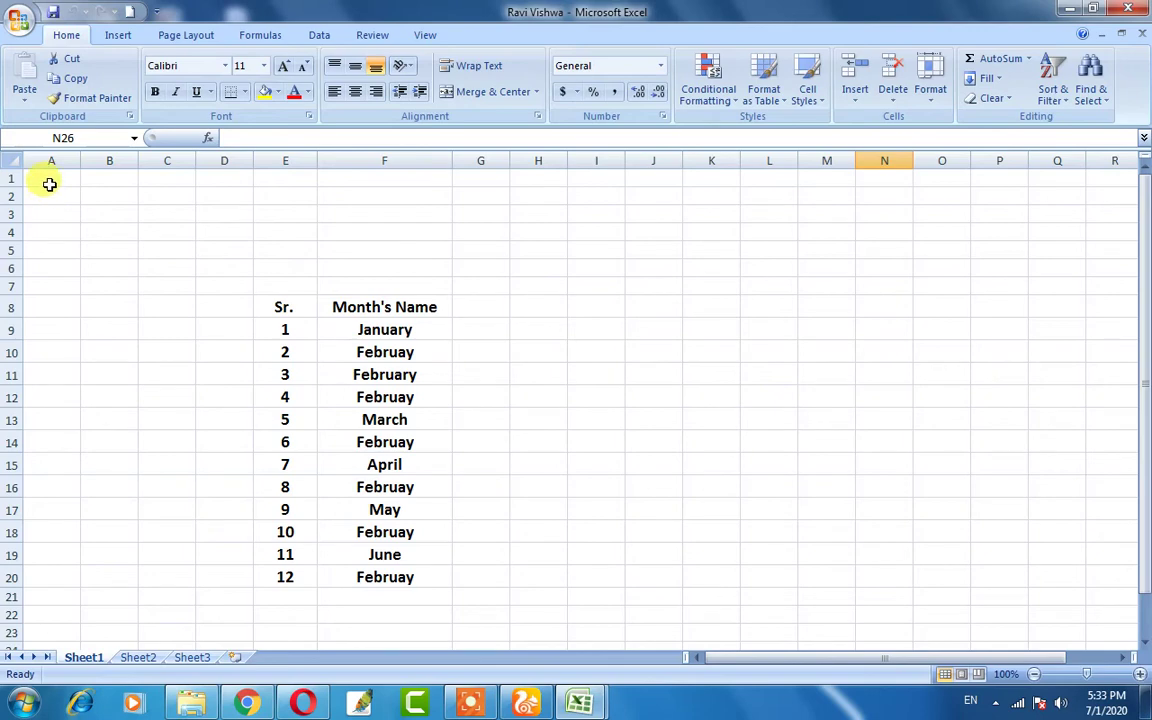
{"action": "left_click", "coordinate": [48, 182]}
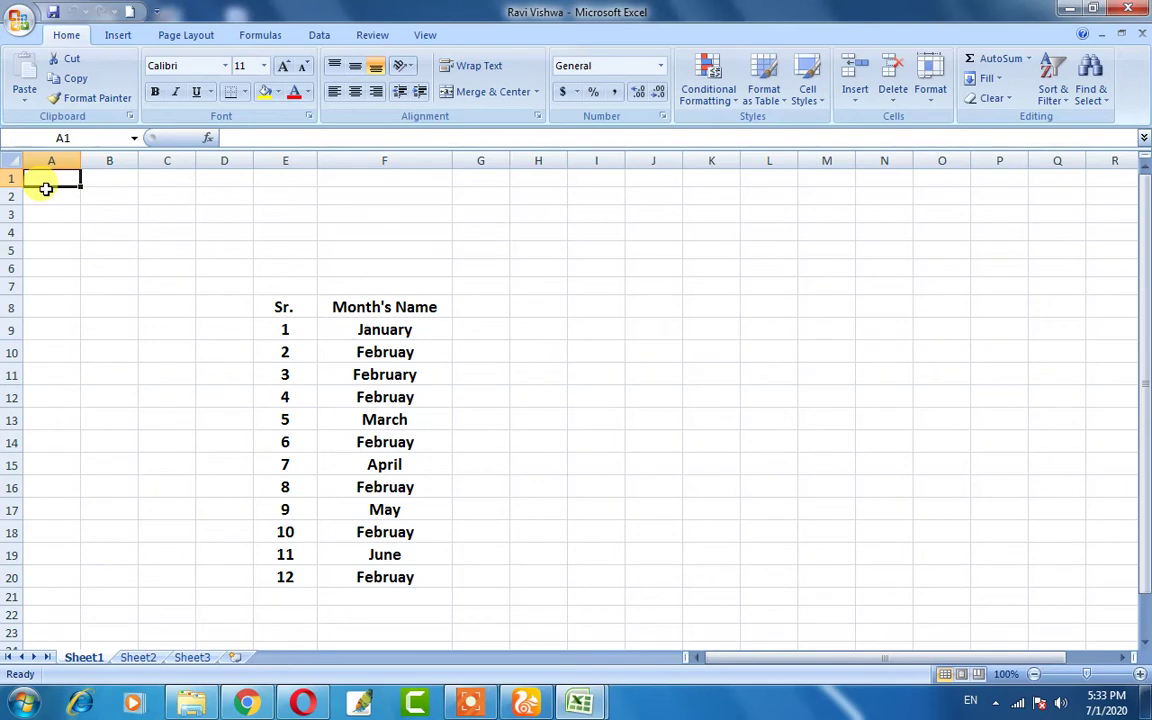
{"action": "left_click", "coordinate": [66, 208]}
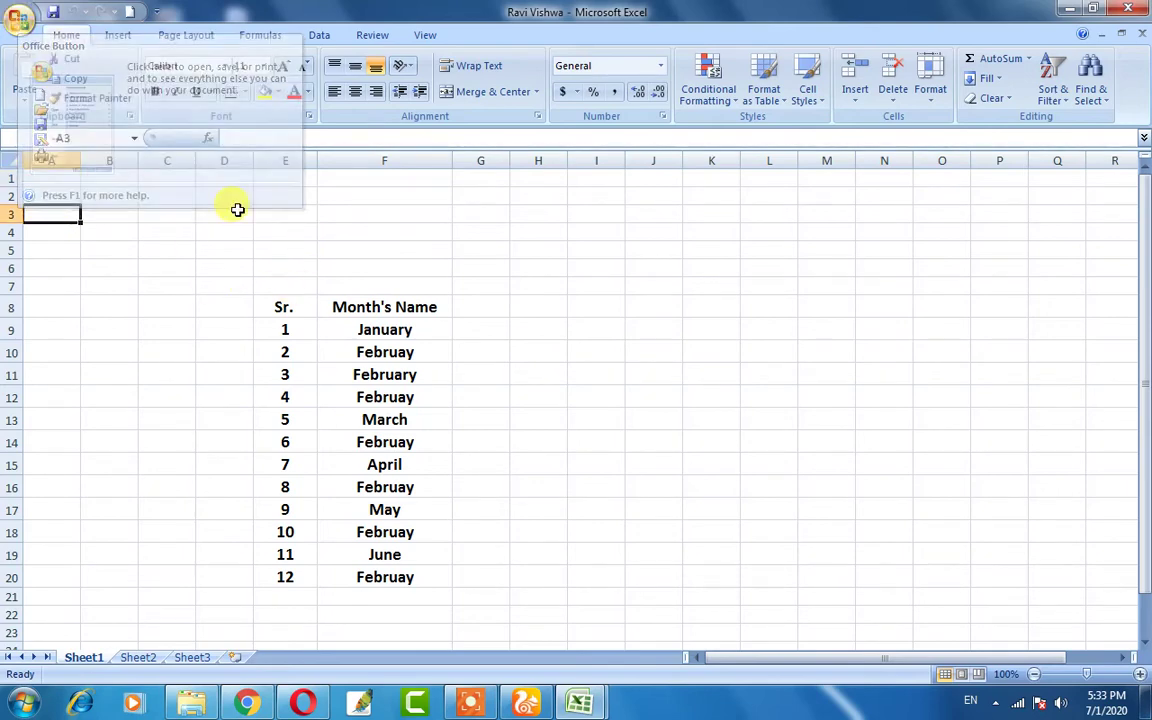
- Bring up the Office menu's Print options, triggering the Windows colour-scheme prompt
{"action": "left_click", "coordinate": [18, 19]}
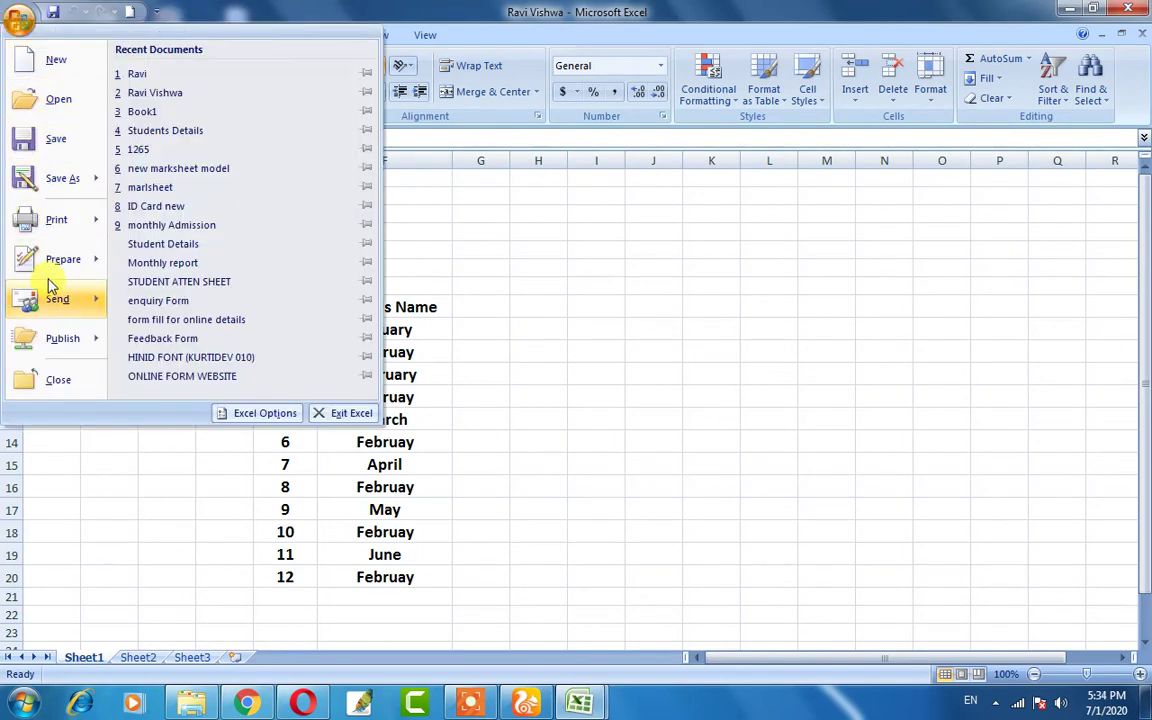
{"action": "mouse_move", "coordinate": [55, 224]}
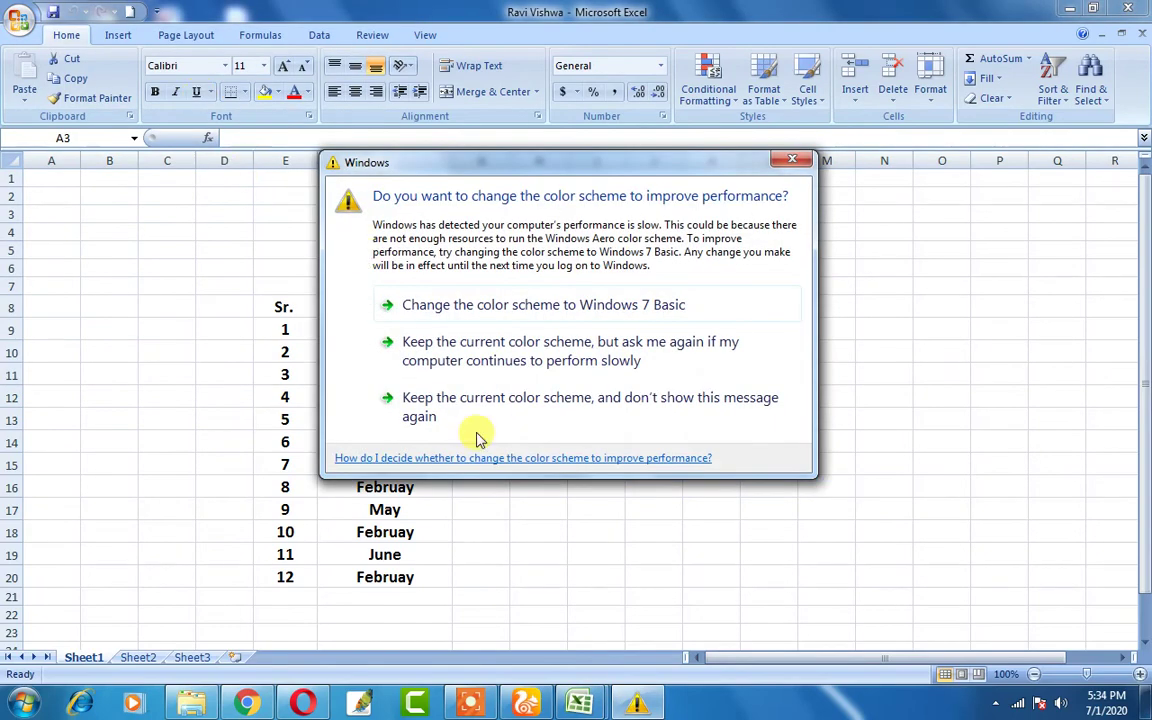
- Keep the current colour scheme without further prompts and return to the Office menu
{"action": "left_click", "coordinate": [459, 421]}
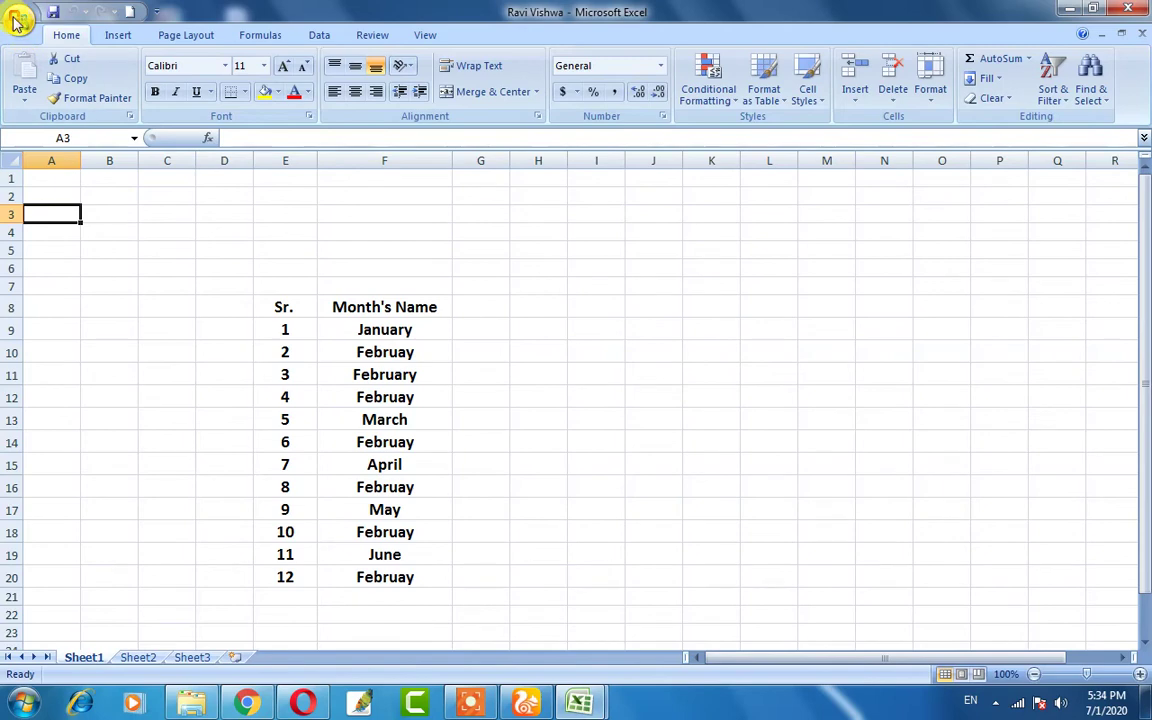
{"action": "left_click", "coordinate": [16, 22]}
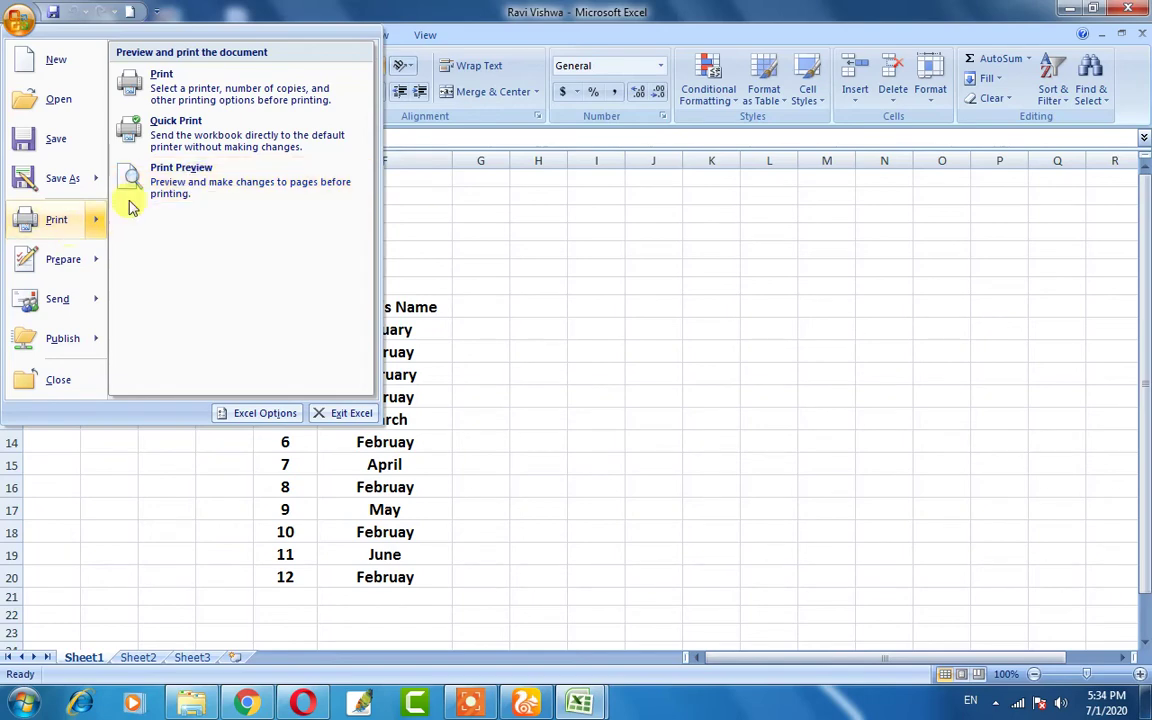
- Preview the printed sheet with margins shown, nudge the right margin, and bring up Page Setup
{"action": "left_click", "coordinate": [238, 190]}
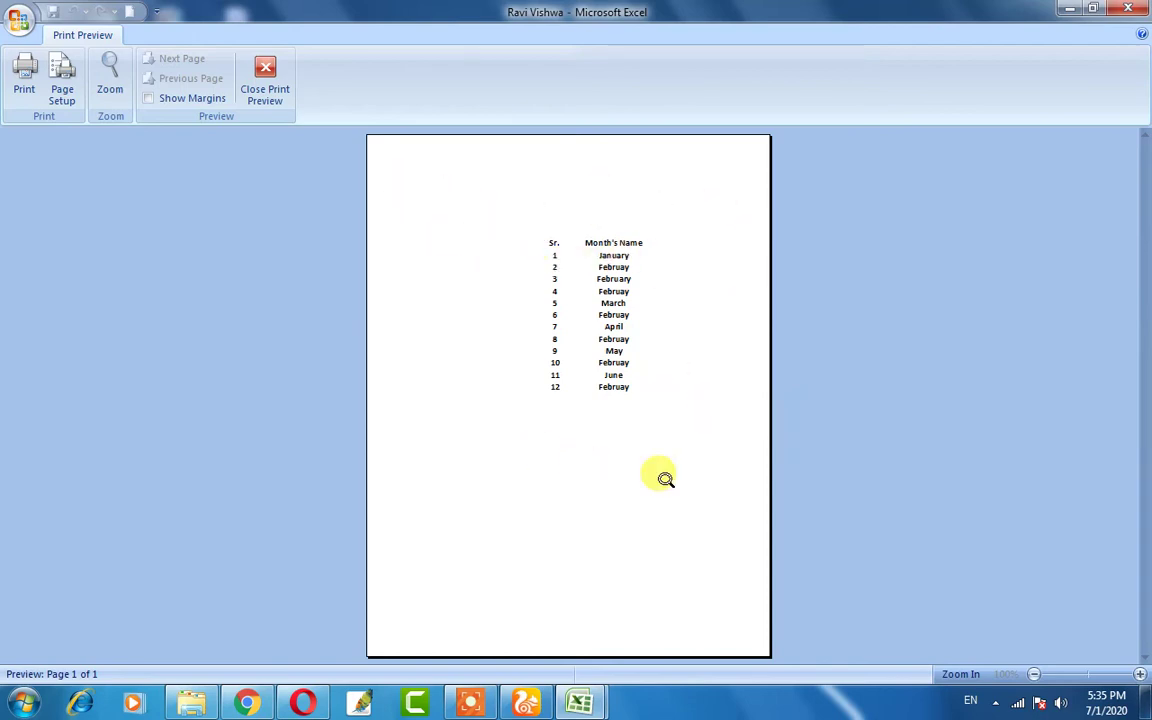
{"action": "left_click", "coordinate": [180, 99]}
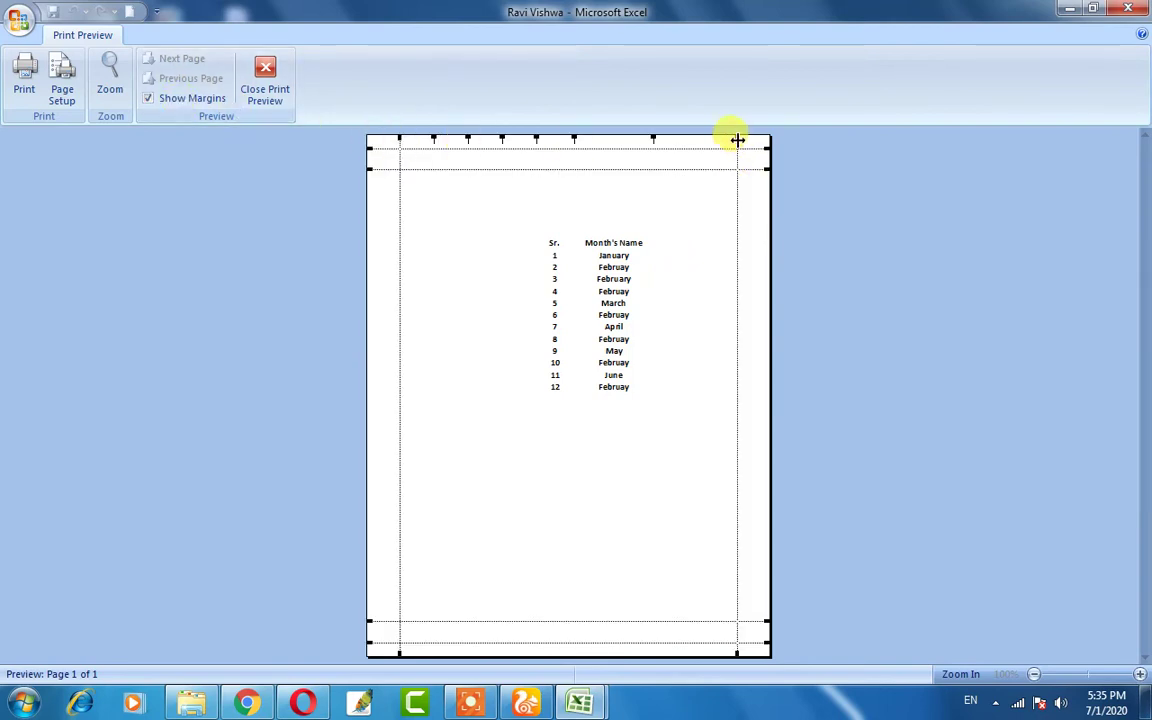
{"action": "mouse_move", "coordinate": [737, 140]}
{"action": "left_mouse_down"}
{"action": "mouse_move", "coordinate": [681, 147]}
{"action": "mouse_move", "coordinate": [736, 150]}
{"action": "left_mouse_up"}
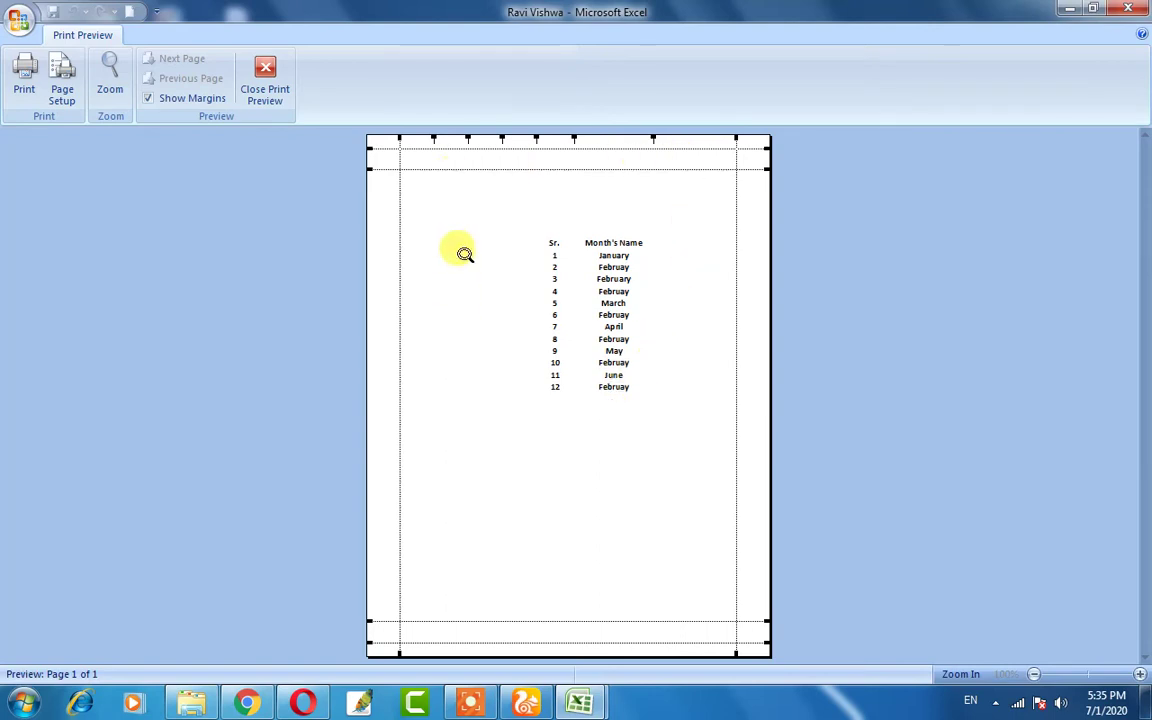
{"action": "left_click", "coordinate": [64, 88]}
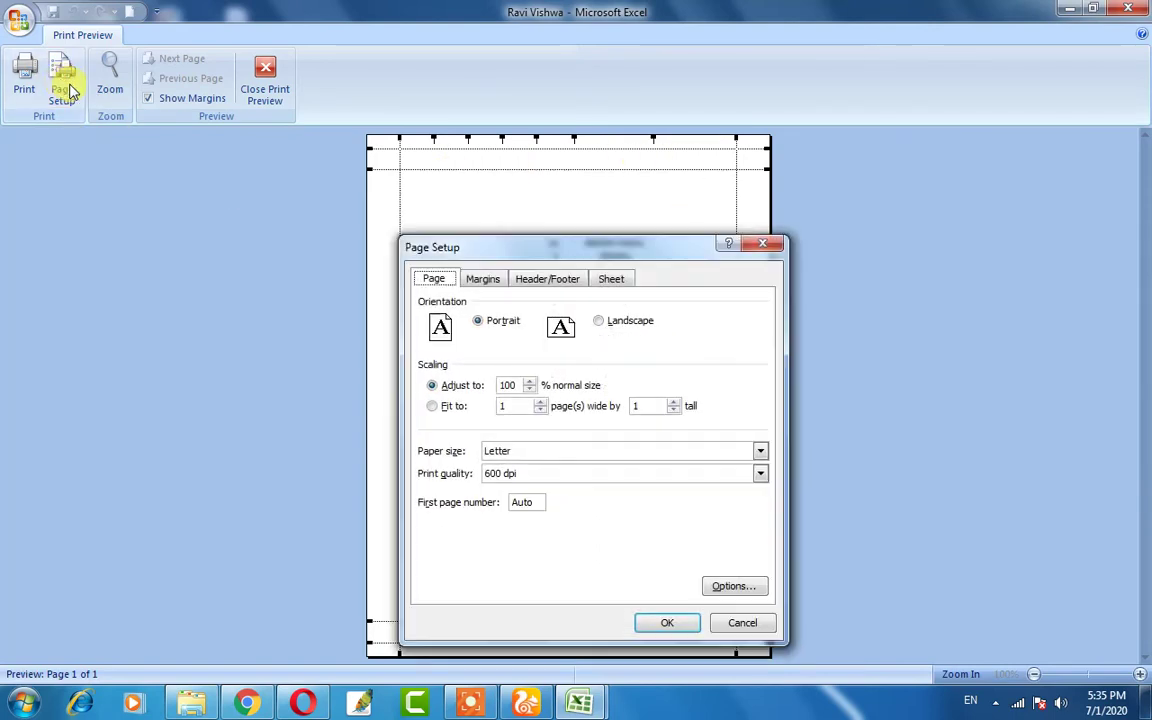
- Set the paper size to A4 in Page Setup
{"action": "left_click_drag", "start_coordinate": [584, 249], "coordinate": [490, 144]}
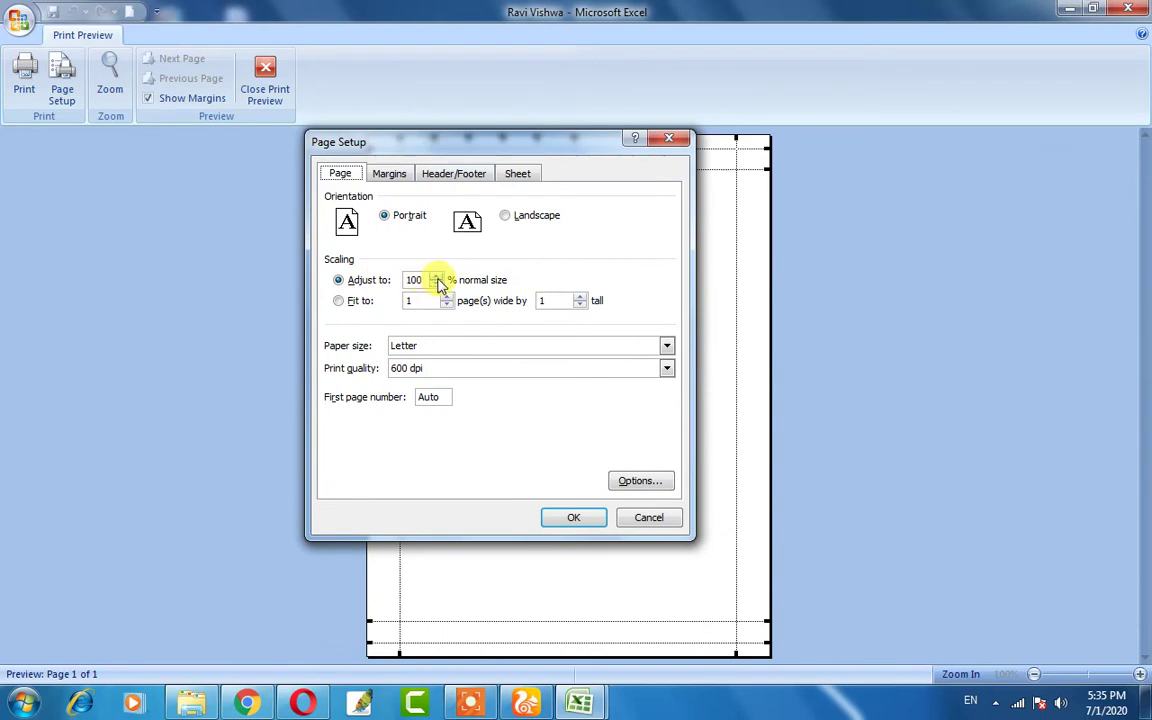
{"action": "left_click", "coordinate": [424, 347]}
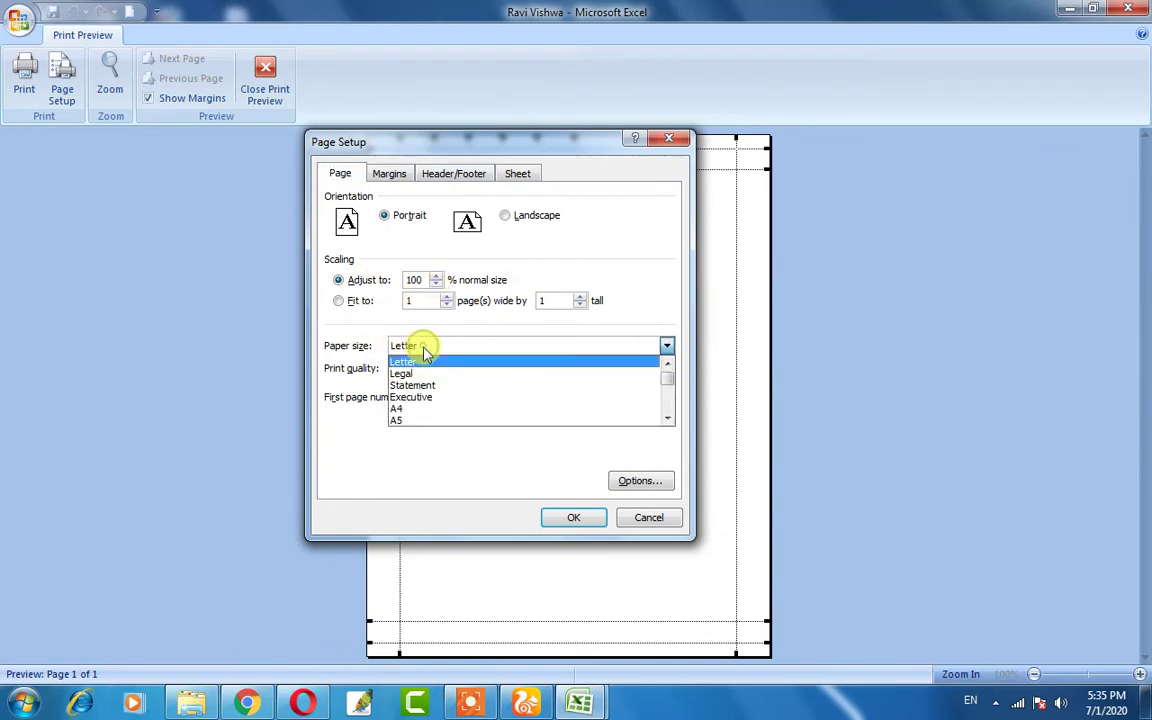
{"action": "left_click", "coordinate": [424, 409]}
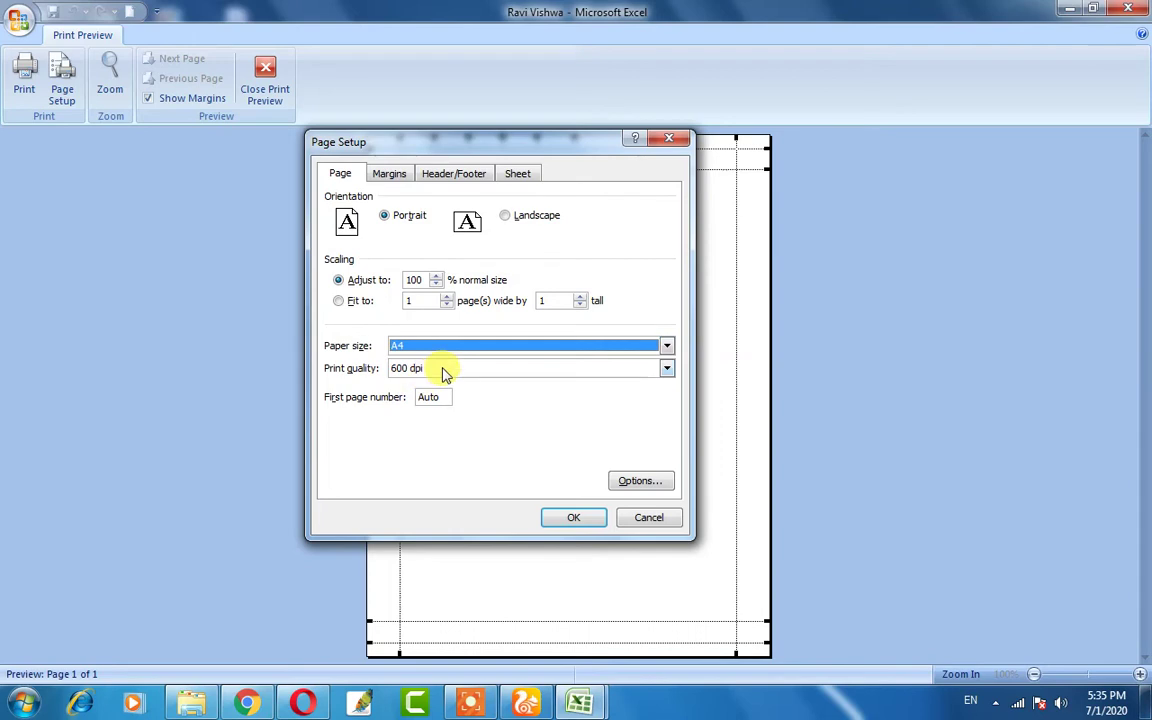
{"action": "left_click", "coordinate": [445, 372]}
{"action": "left_click", "coordinate": [445, 372]}
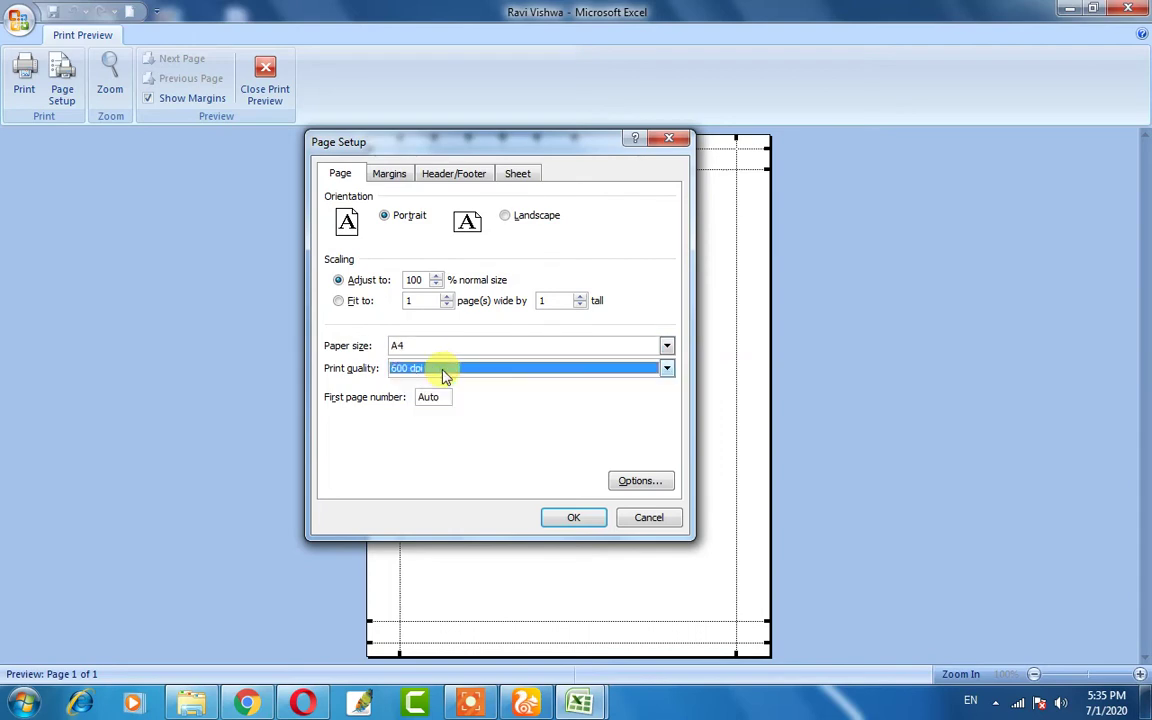
- Review the Margins, Header/Footer (header none) and Sheet tabs, then apply the A4 settings
{"action": "left_click", "coordinate": [389, 175]}
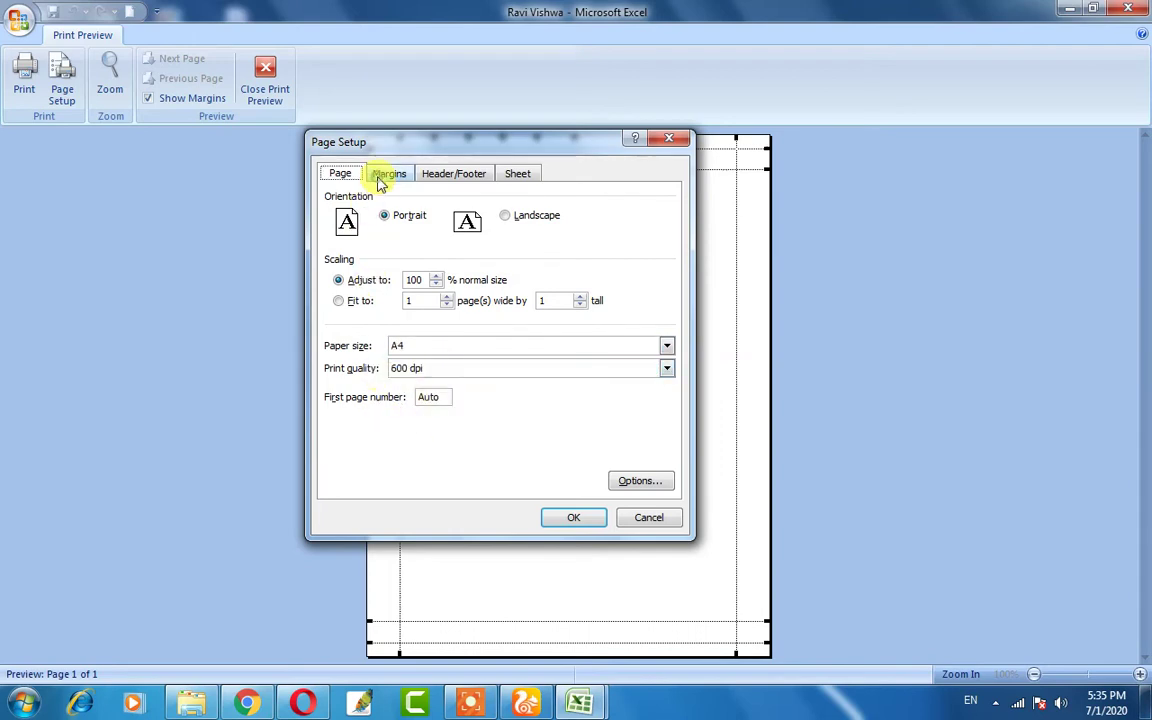
{"action": "left_click", "coordinate": [449, 185]}
{"action": "left_click", "coordinate": [363, 261]}
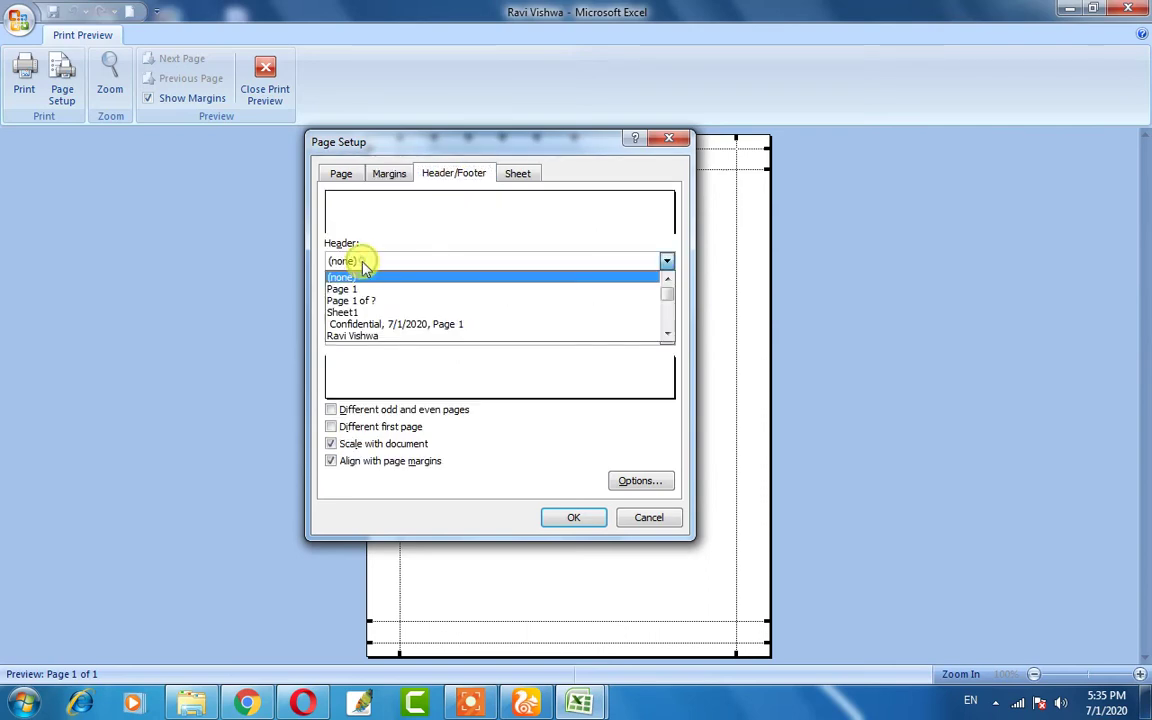
{"action": "left_click", "coordinate": [360, 277]}
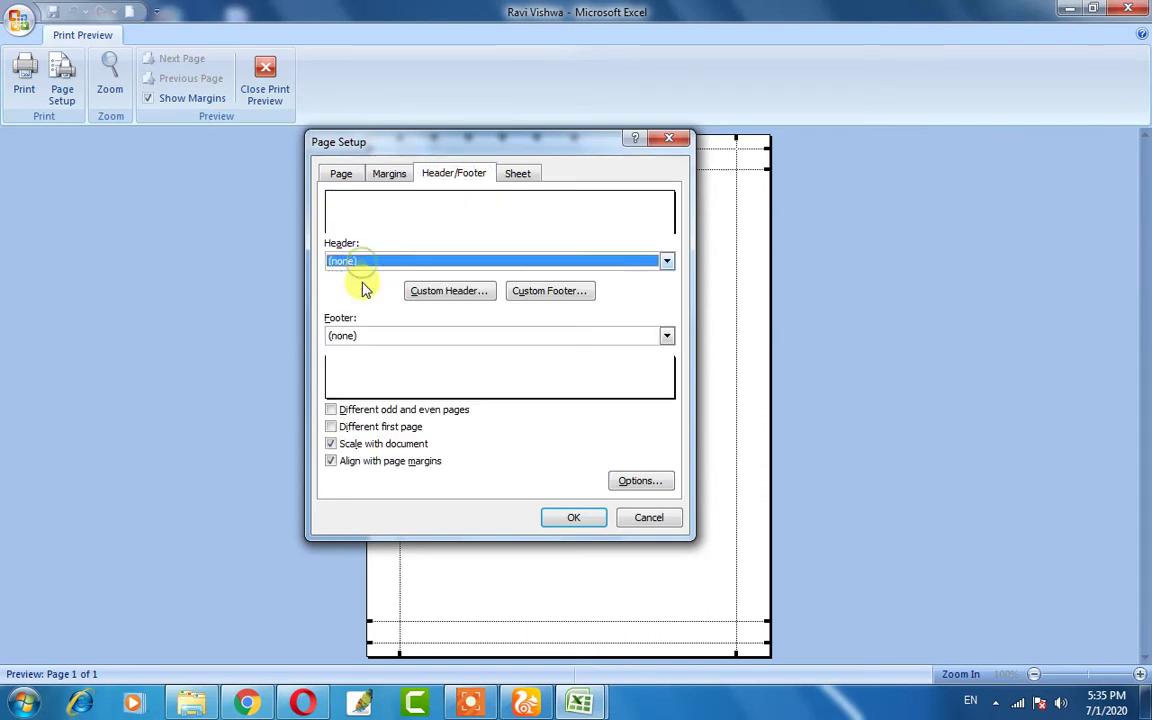
{"action": "left_click", "coordinate": [516, 176]}
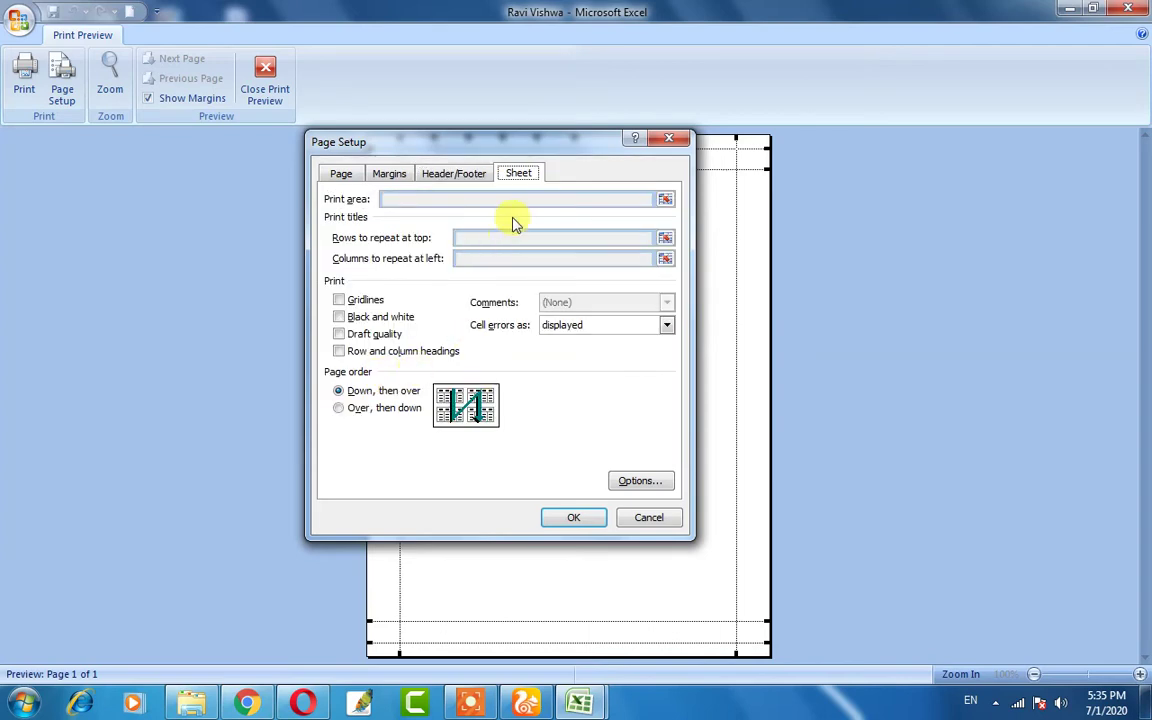
{"action": "left_click", "coordinate": [339, 176]}
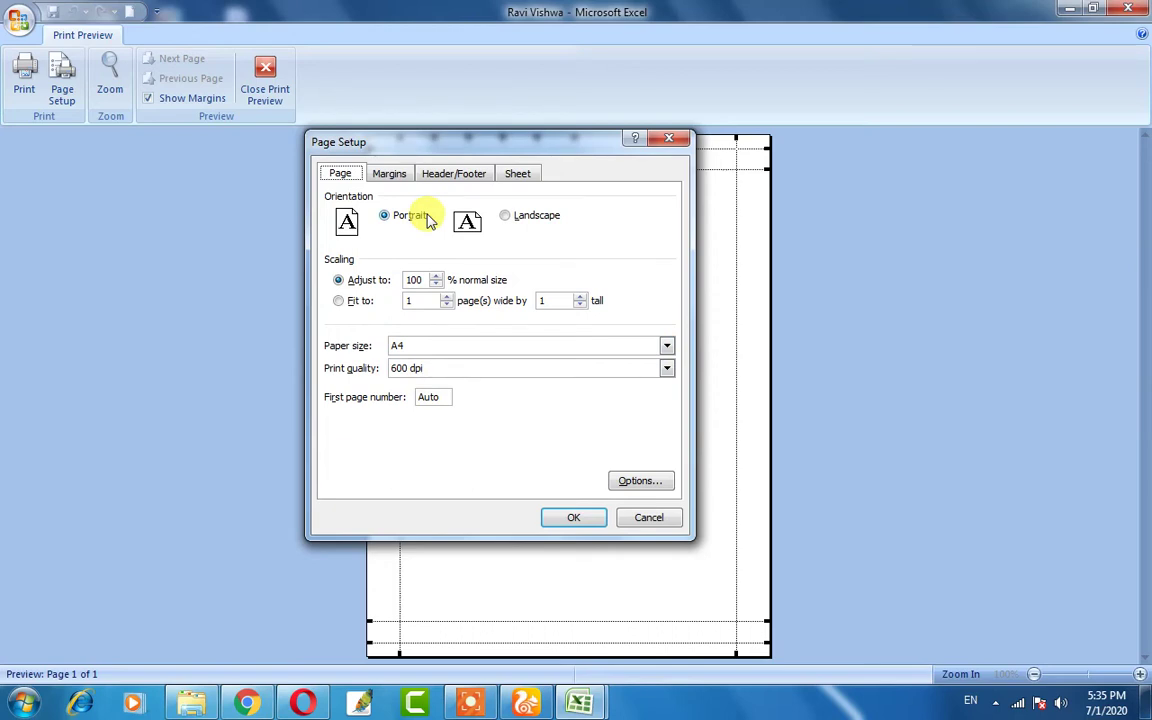
{"action": "left_click", "coordinate": [575, 520]}
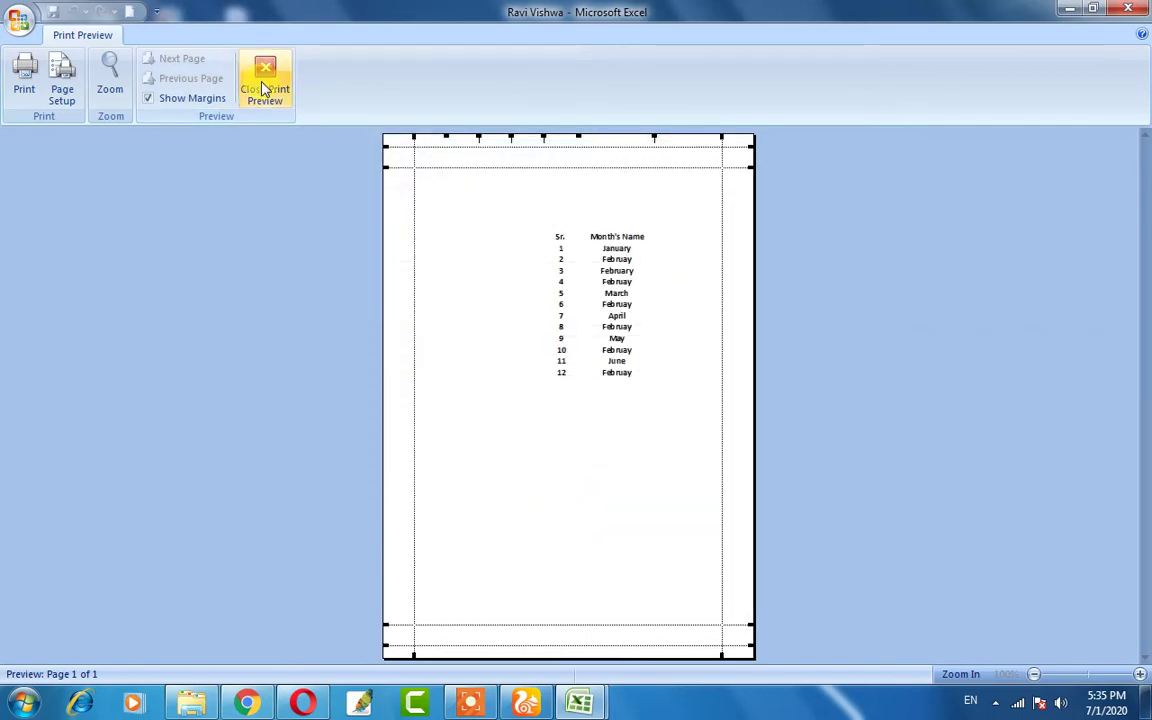
- Close print preview and return to the worksheet, selecting cell E6 above the table
{"action": "left_click", "coordinate": [262, 89]}
{"action": "scroll", "coordinate": [548, 319], "scroll_direction": "down", "scroll_amount": 4}
{"action": "scroll", "coordinate": [549, 319], "scroll_direction": "up", "scroll_amount": 4}
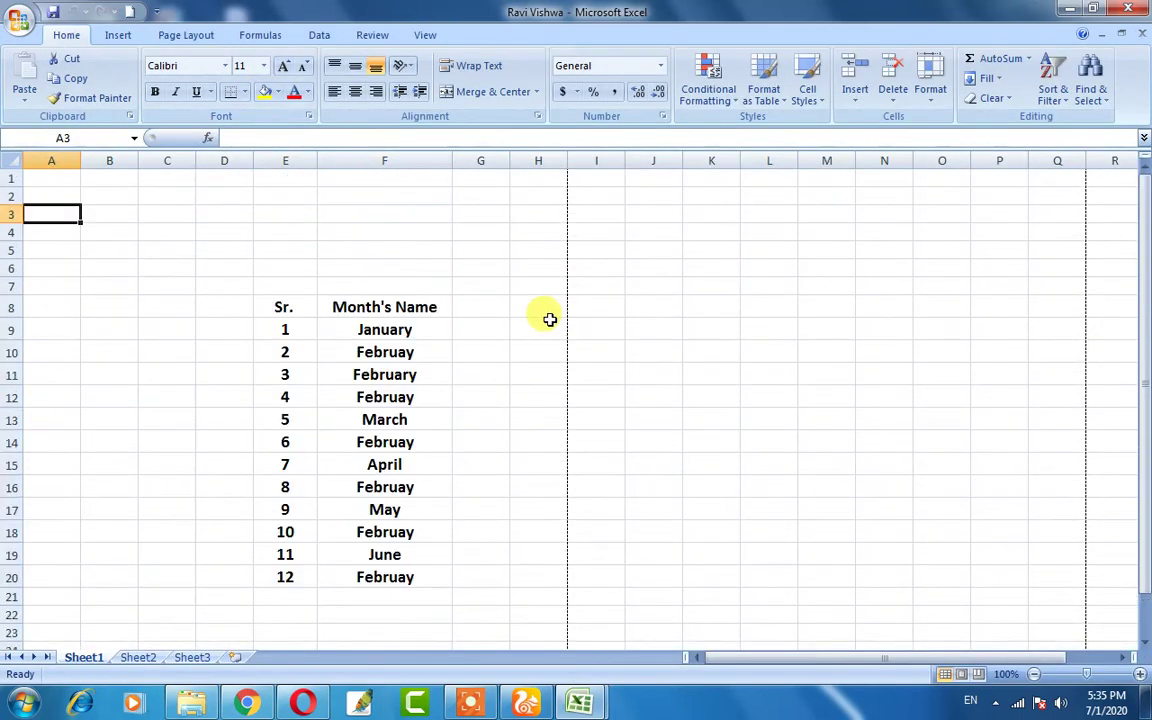
{"action": "left_click", "coordinate": [283, 265]}
{"action": "scroll", "coordinate": [260, 256], "scroll_direction": "down", "scroll_amount": 1}
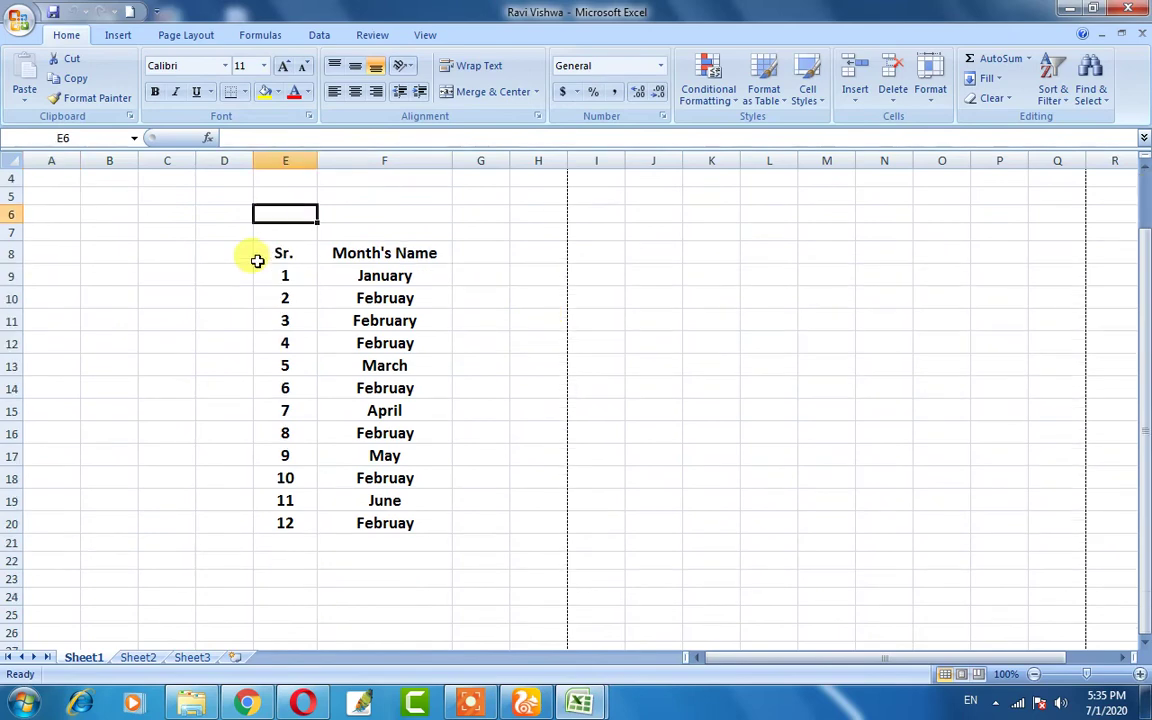
{"action": "scroll", "coordinate": [363, 322], "scroll_direction": "down", "scroll_amount": 1}
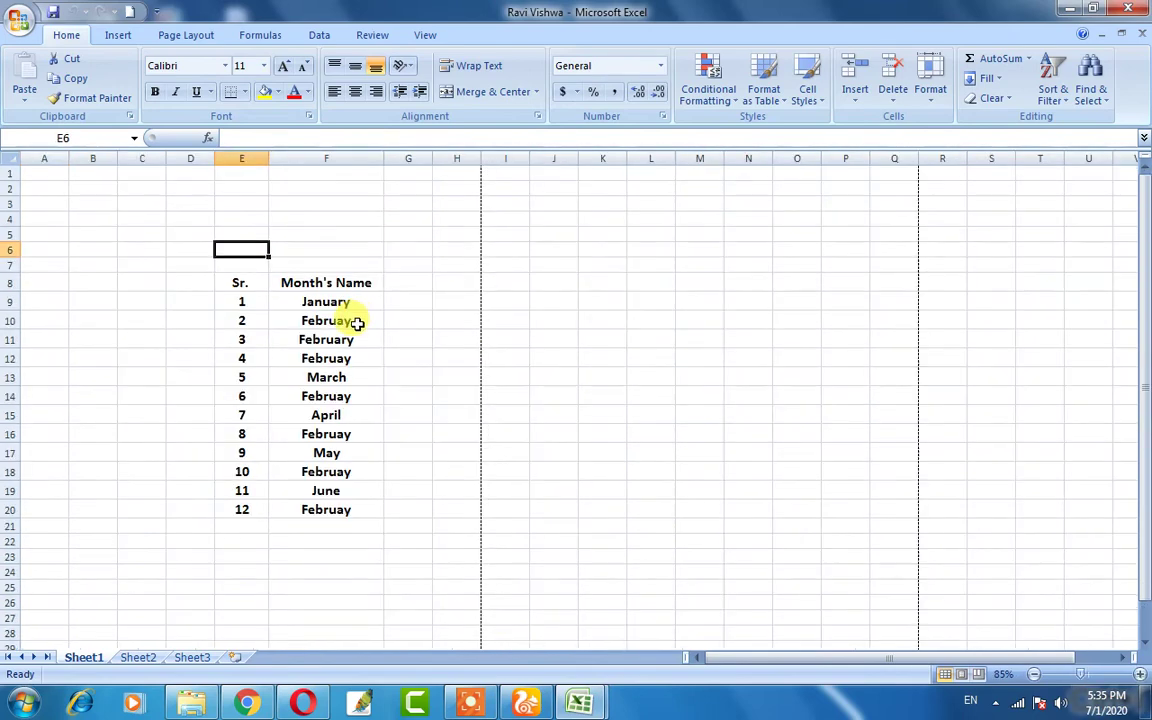
{"action": "scroll", "coordinate": [355, 322], "scroll_direction": "down", "scroll_amount": 4}
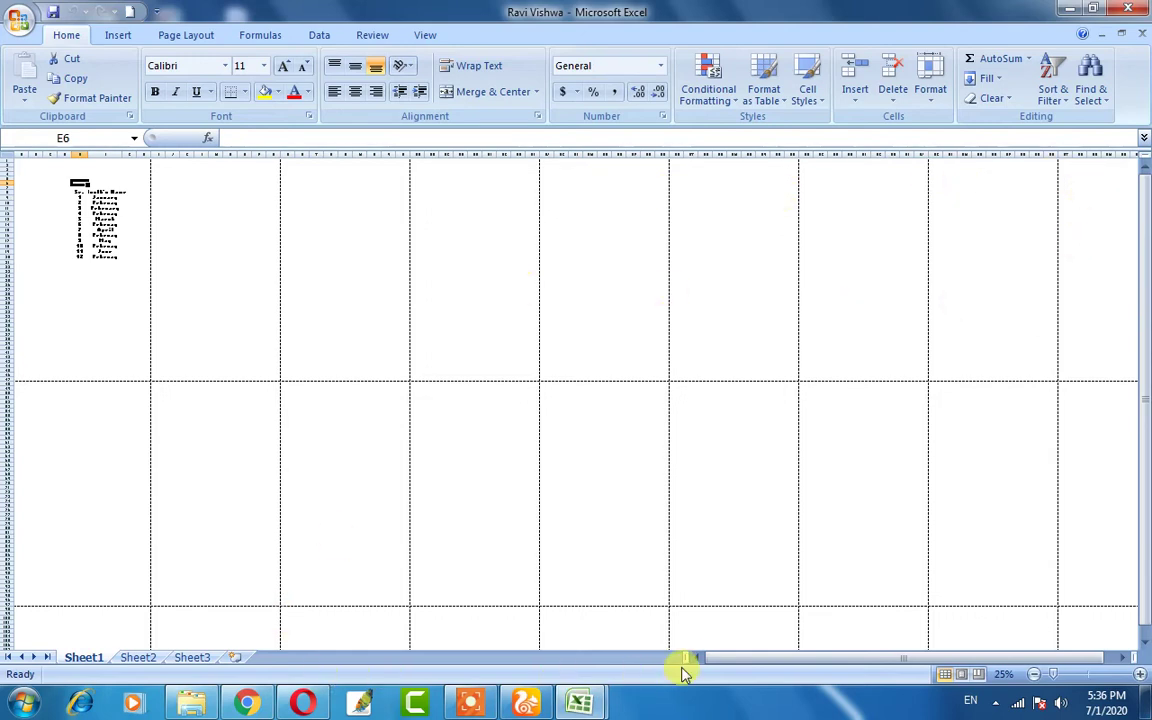
- Zoom out to 25% and select the month table and blank ranges to check page breaks
{"action": "mouse_move", "coordinate": [684, 668]}
{"action": "left_mouse_down"}
{"action": "mouse_move", "coordinate": [836, 653]}
{"action": "mouse_move", "coordinate": [704, 660]}
{"action": "left_mouse_up"}
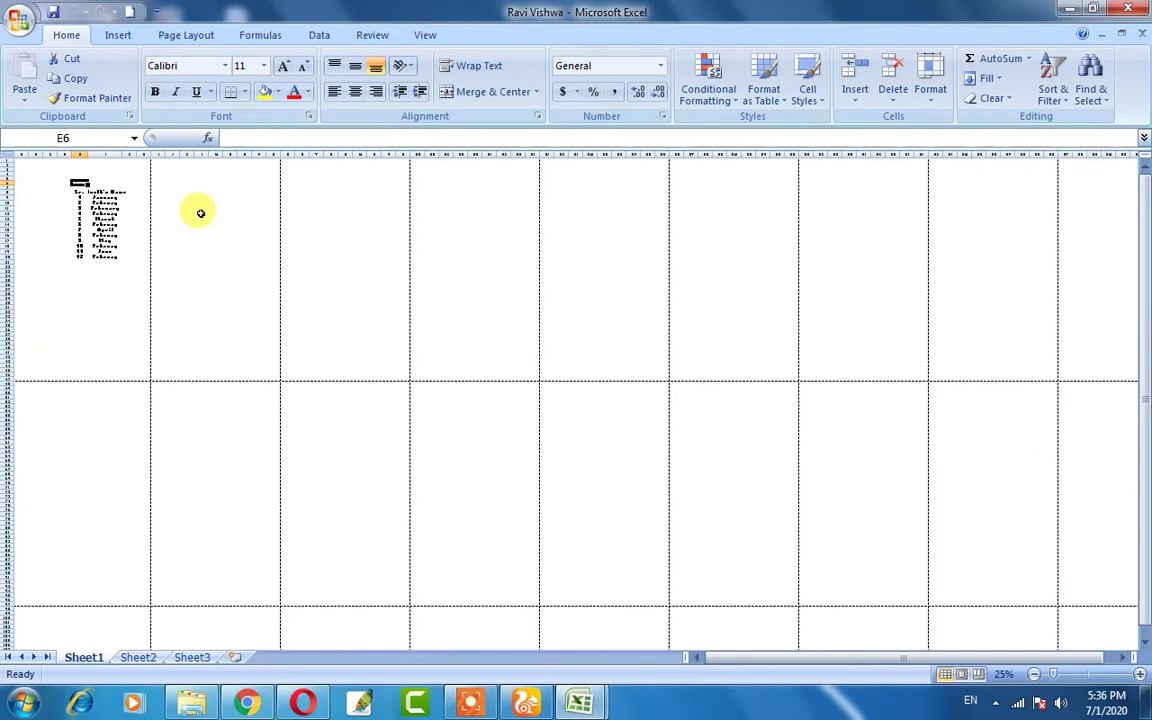
{"action": "left_click_drag", "start_coordinate": [49, 170], "coordinate": [126, 302]}
{"action": "left_click", "coordinate": [195, 282]}
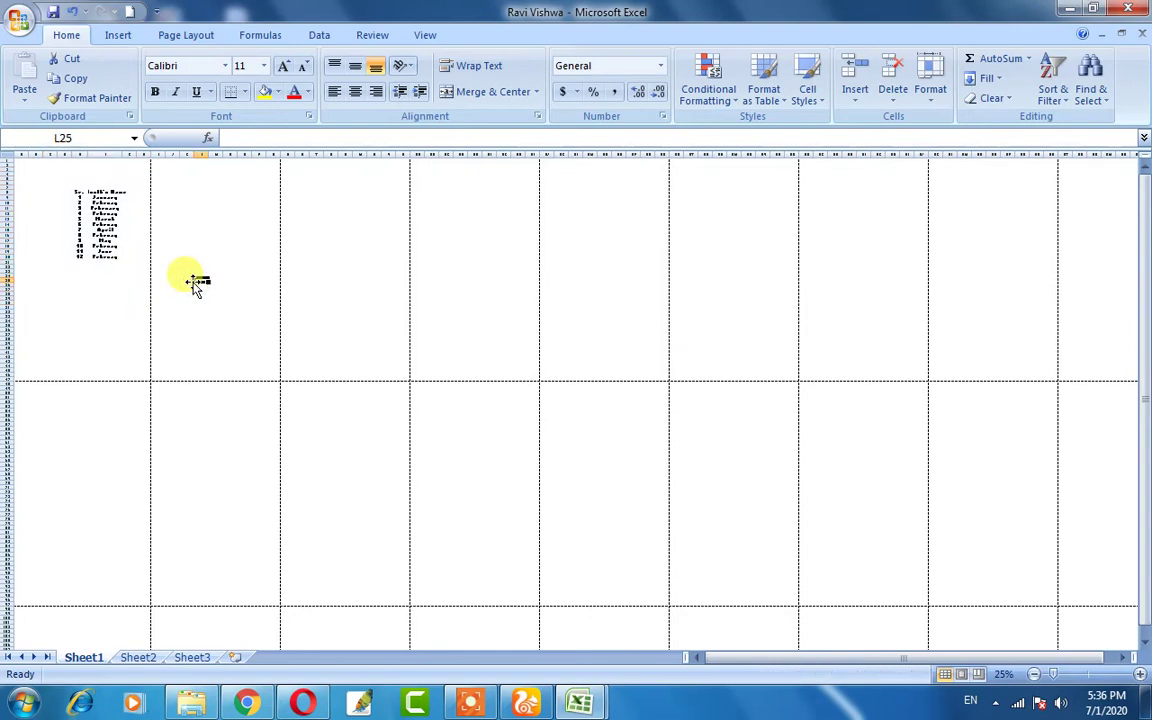
{"action": "left_click_drag", "start_coordinate": [57, 177], "coordinate": [130, 280]}
{"action": "left_click_drag", "start_coordinate": [440, 256], "coordinate": [511, 340]}
{"action": "left_click", "coordinate": [57, 297]}
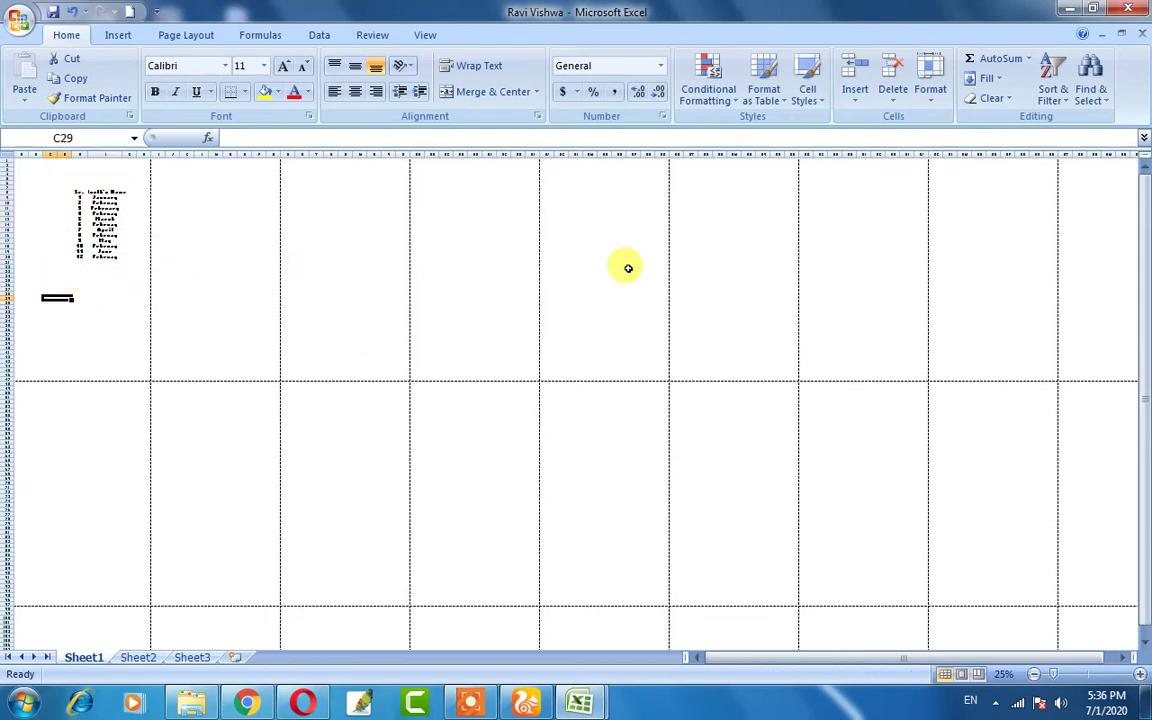
{"action": "left_click_drag", "start_coordinate": [33, 174], "coordinate": [116, 290]}
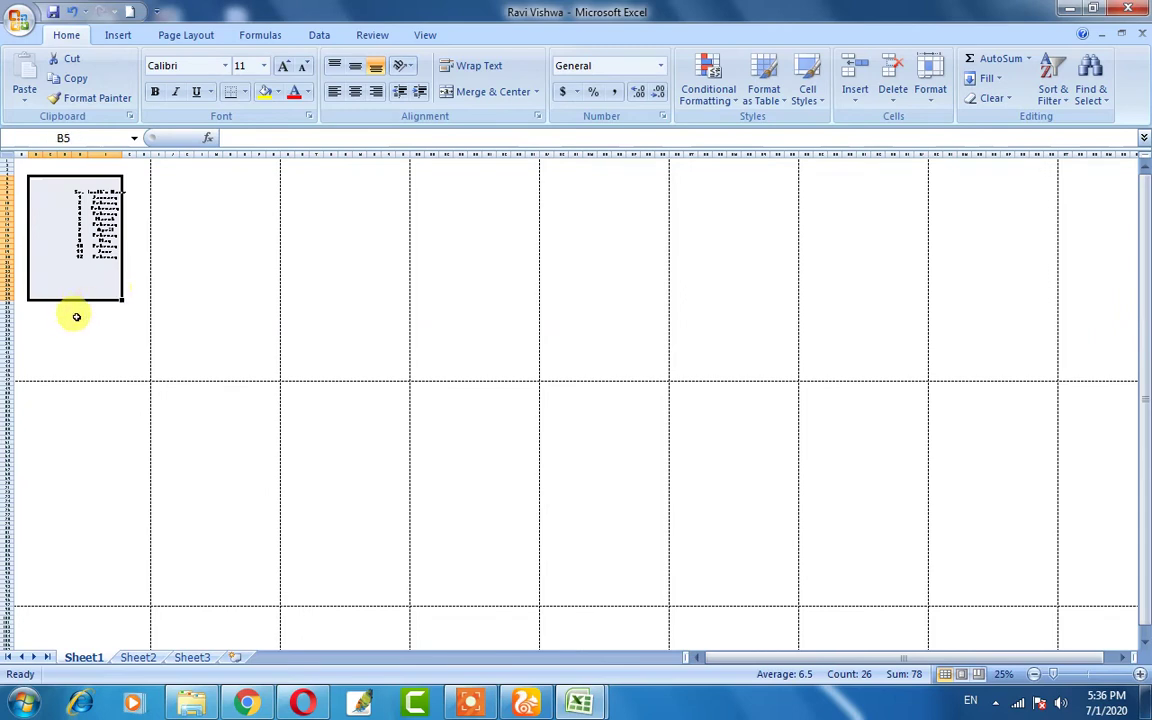
{"action": "left_click", "coordinate": [78, 316]}
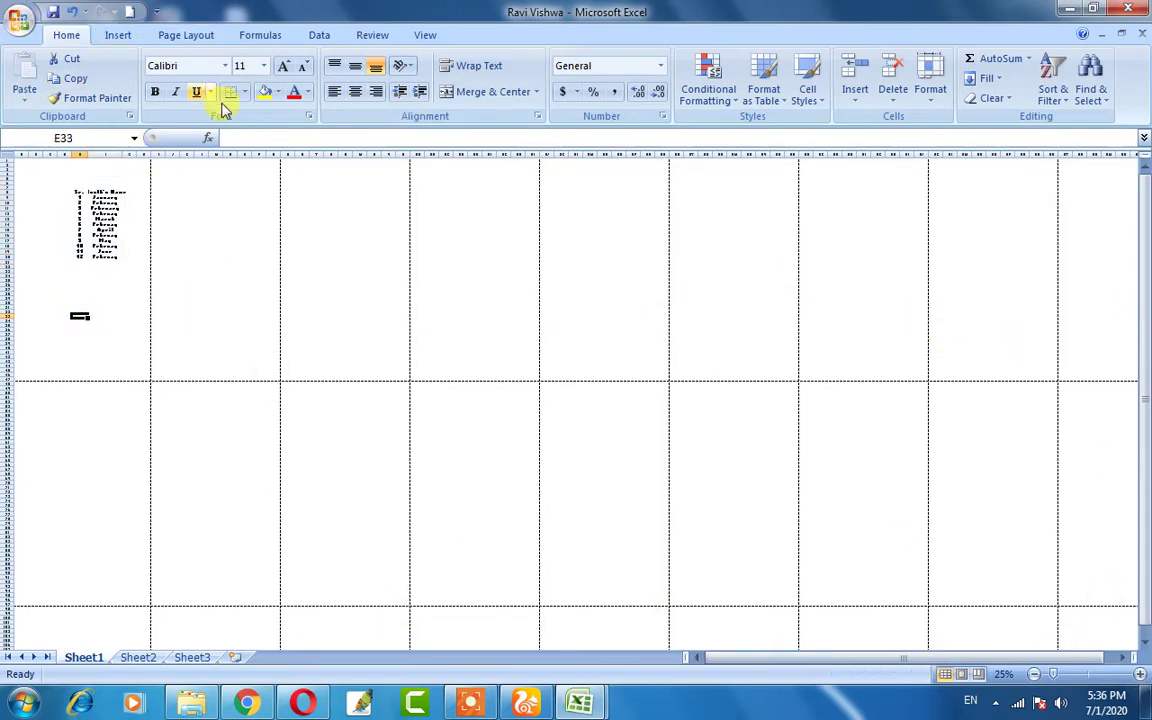
{"action": "left_click", "coordinate": [118, 357]}
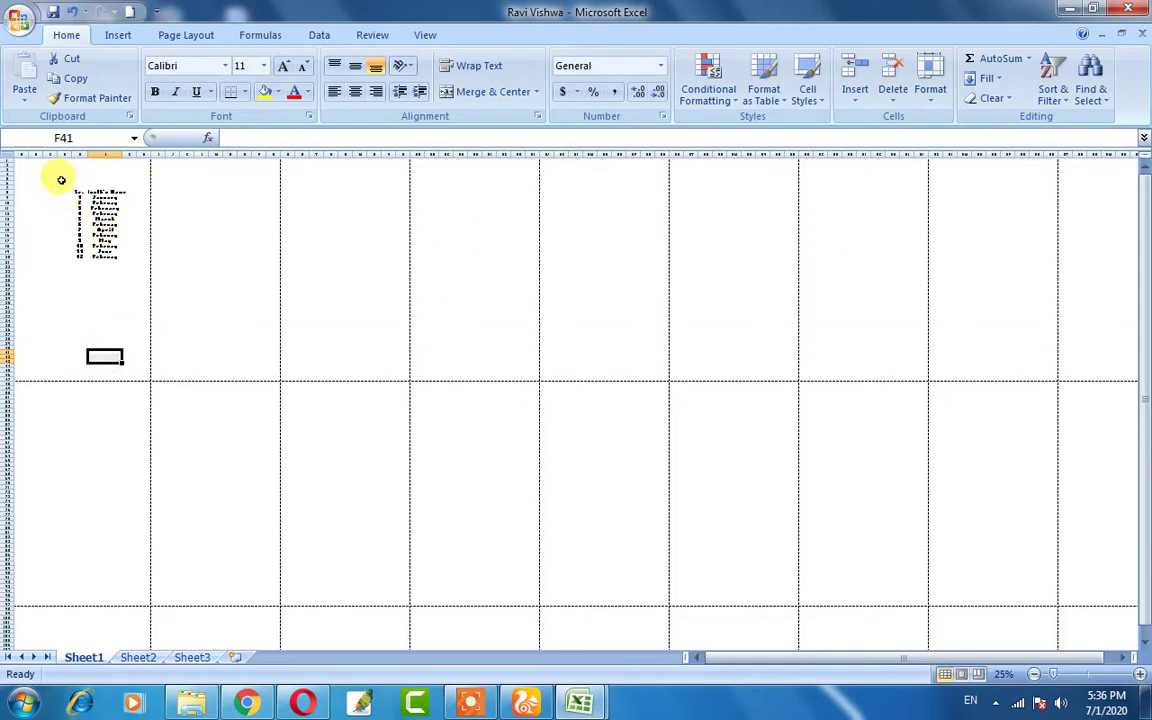
{"action": "left_click_drag", "start_coordinate": [29, 178], "coordinate": [130, 304]}
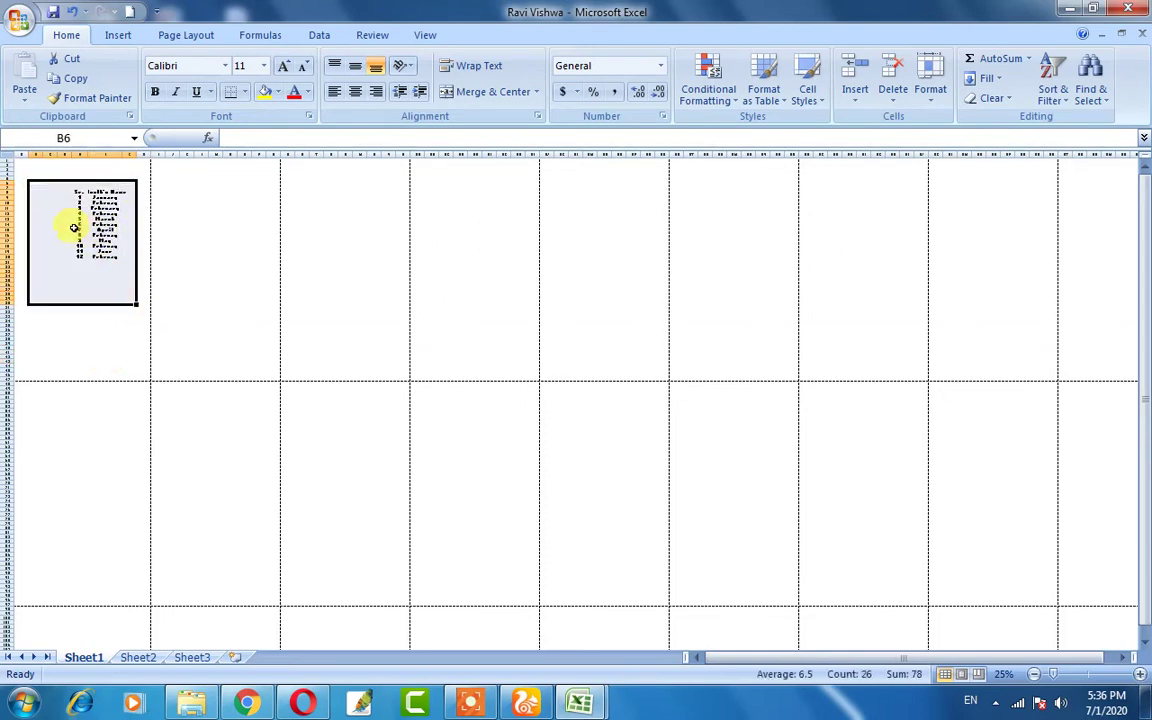
{"action": "left_click_drag", "start_coordinate": [77, 229], "coordinate": [118, 270]}
{"action": "left_click_drag", "start_coordinate": [430, 266], "coordinate": [498, 349]}
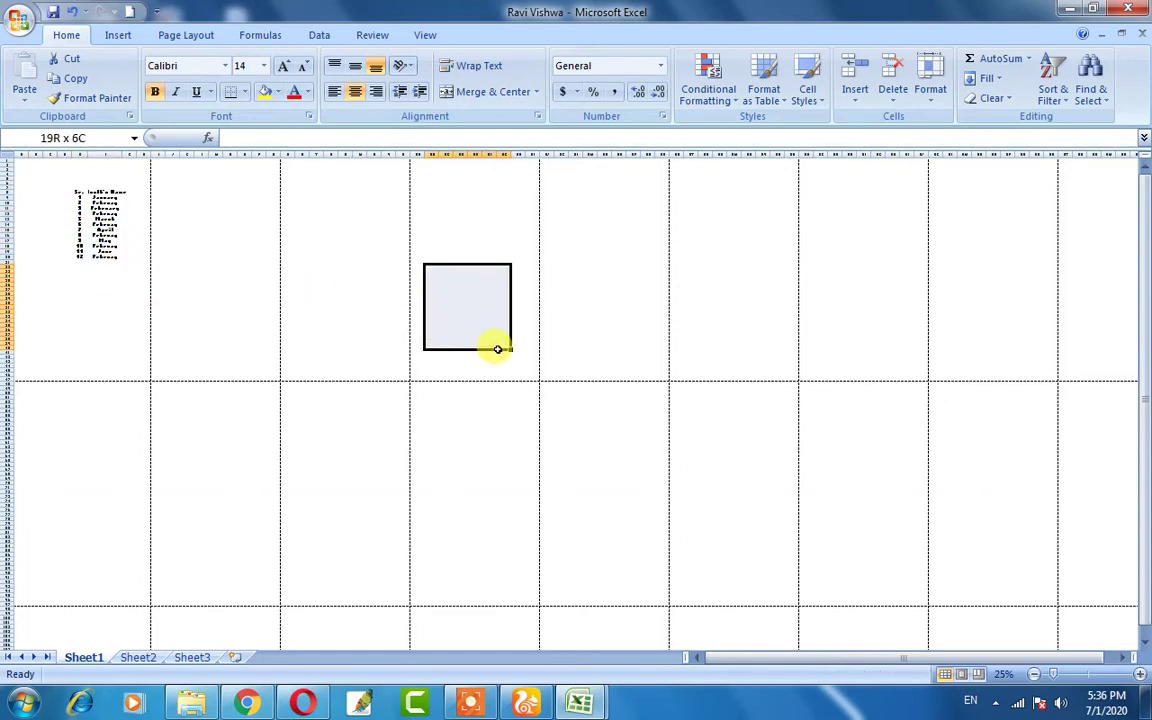
- Clear the range selection and zoom the sheet back to 100%
{"action": "left_click", "coordinate": [47, 333]}
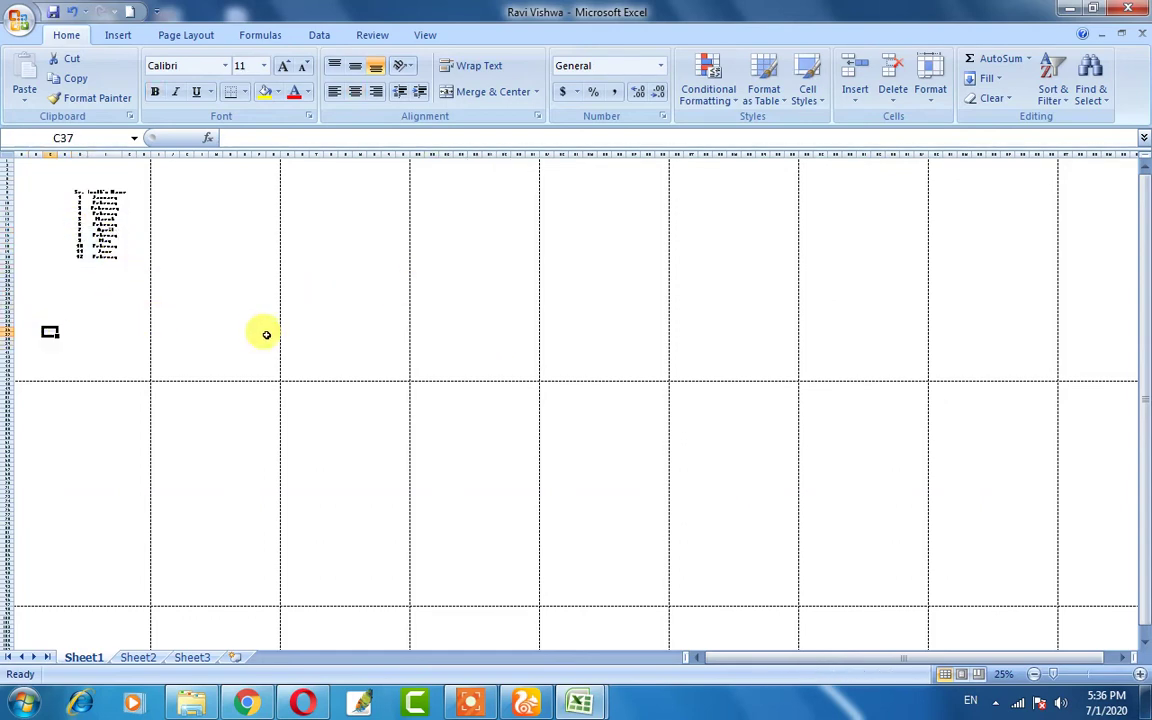
{"action": "left_click", "coordinate": [344, 326]}
{"action": "left_click", "coordinate": [546, 321]}
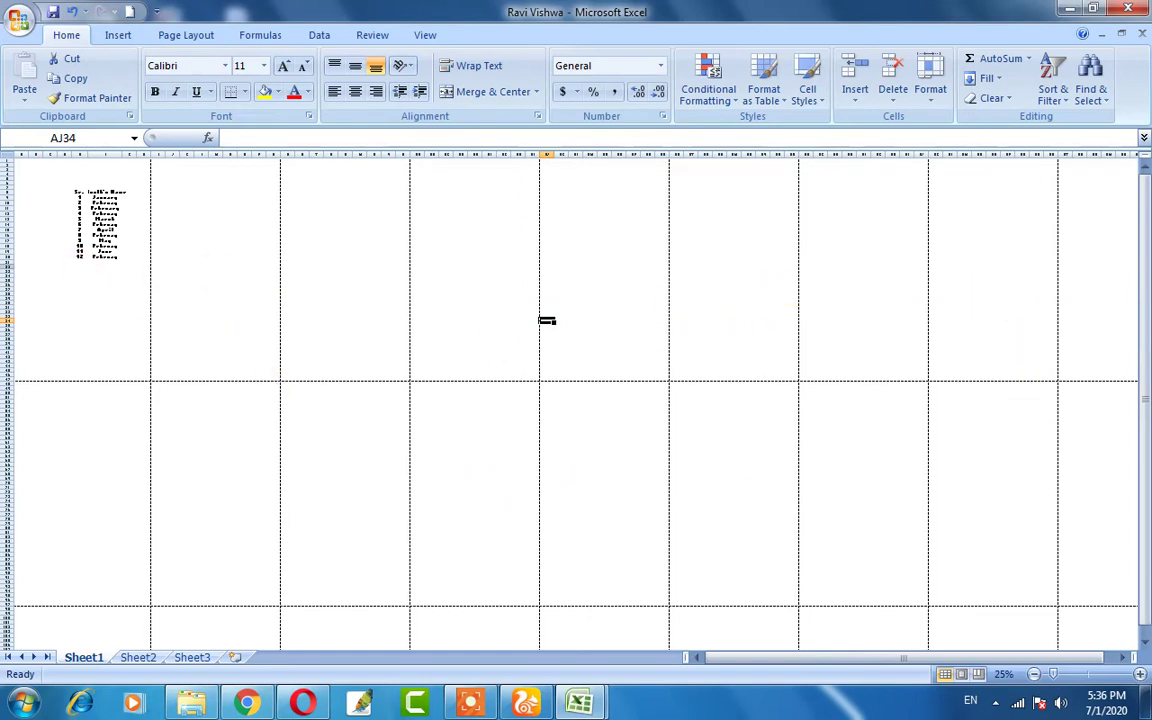
{"action": "scroll", "coordinate": [234, 405], "scroll_direction": "up", "scroll_amount": 3, "text": "ctrl"}
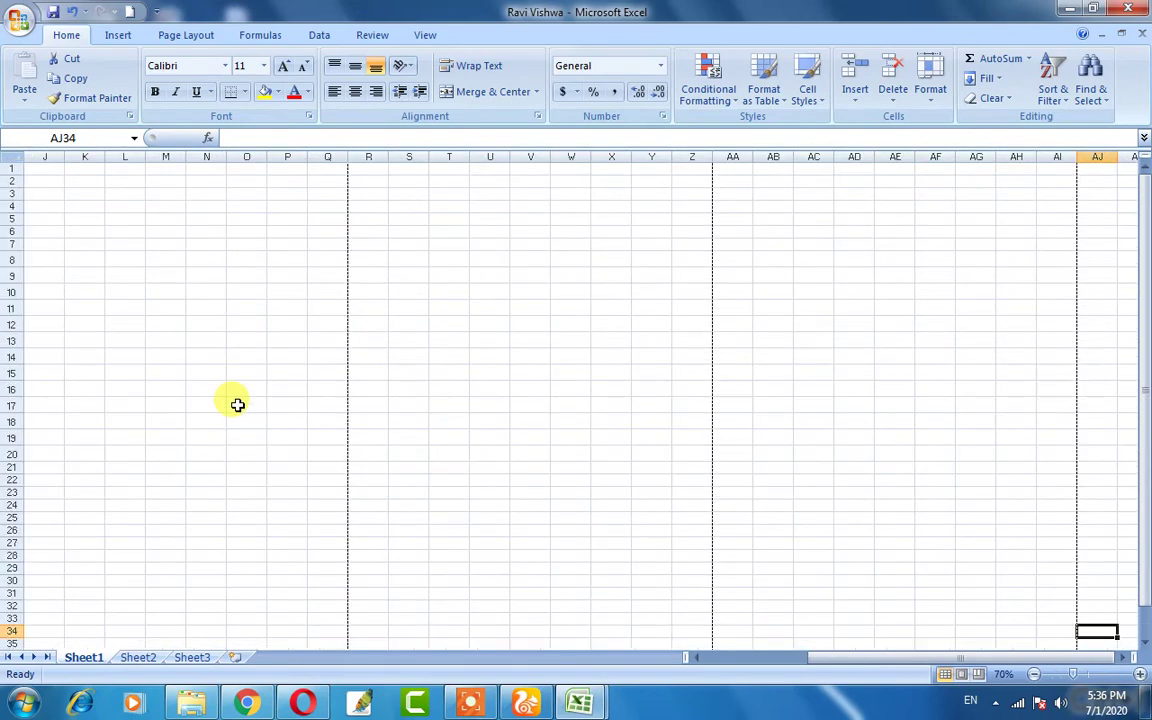
{"action": "scroll", "coordinate": [243, 403], "scroll_direction": "up", "scroll_amount": 1, "text": "ctrl"}
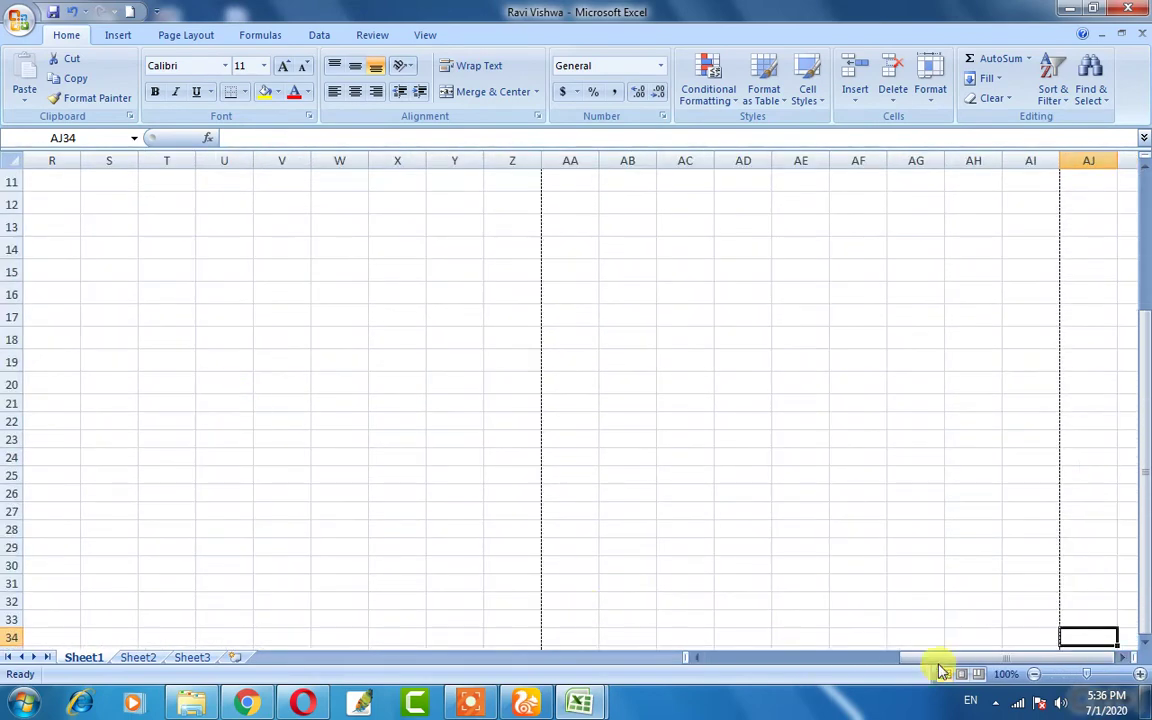
{"action": "left_click_drag", "start_coordinate": [941, 658], "coordinate": [740, 658]}
{"action": "scroll", "coordinate": [438, 483], "scroll_direction": "up", "scroll_amount": 1}
{"action": "scroll", "coordinate": [438, 483], "scroll_direction": "up", "scroll_amount": 3}
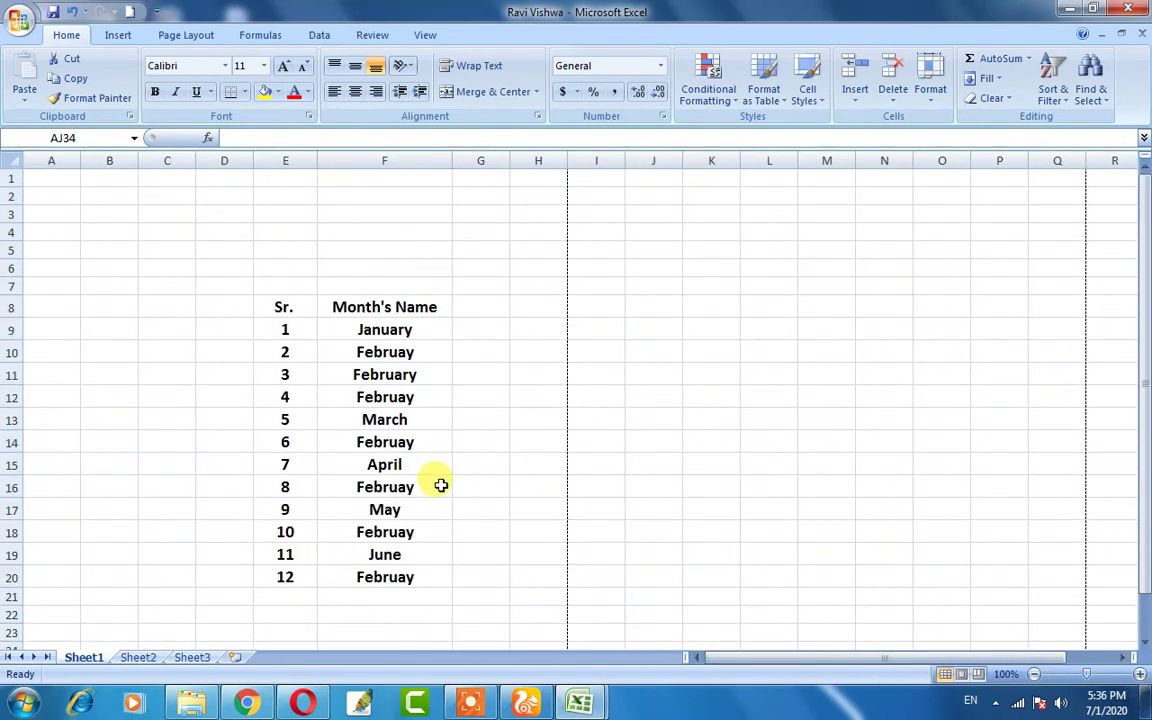
- Bring up the Print dialog for the HP Ink Tank 310 series and cancel without printing
{"action": "left_click", "coordinate": [12, 20]}
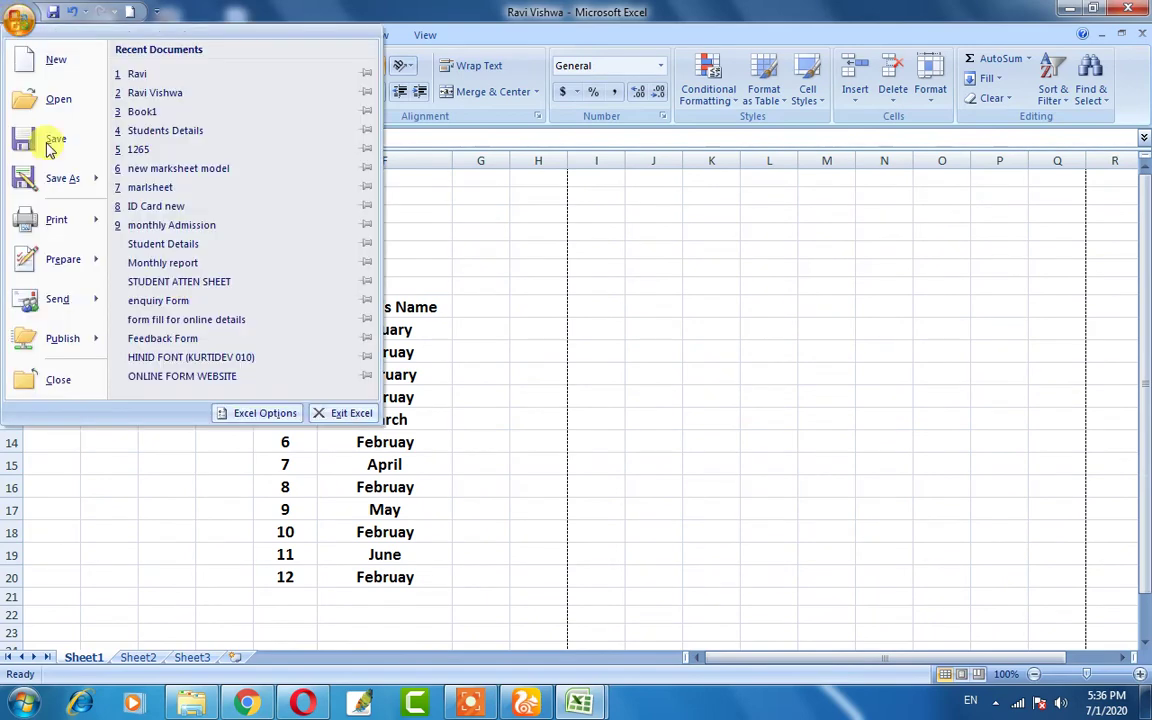
{"action": "mouse_move", "coordinate": [60, 219]}
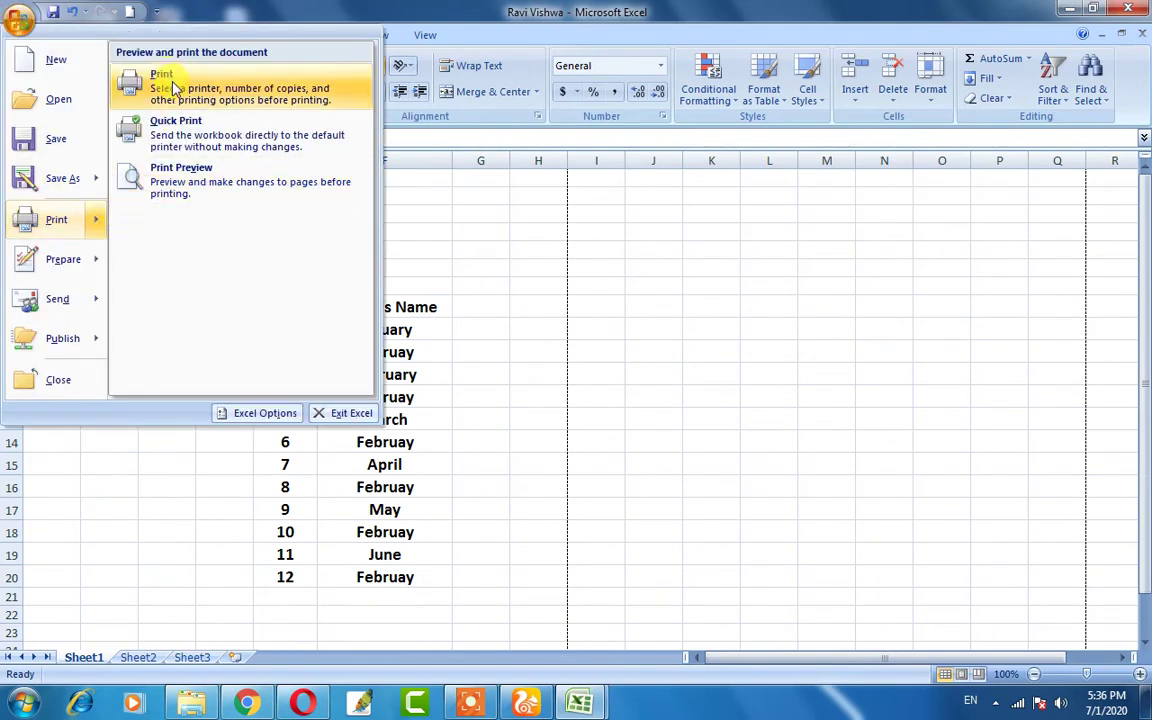
{"action": "left_click", "coordinate": [174, 88]}
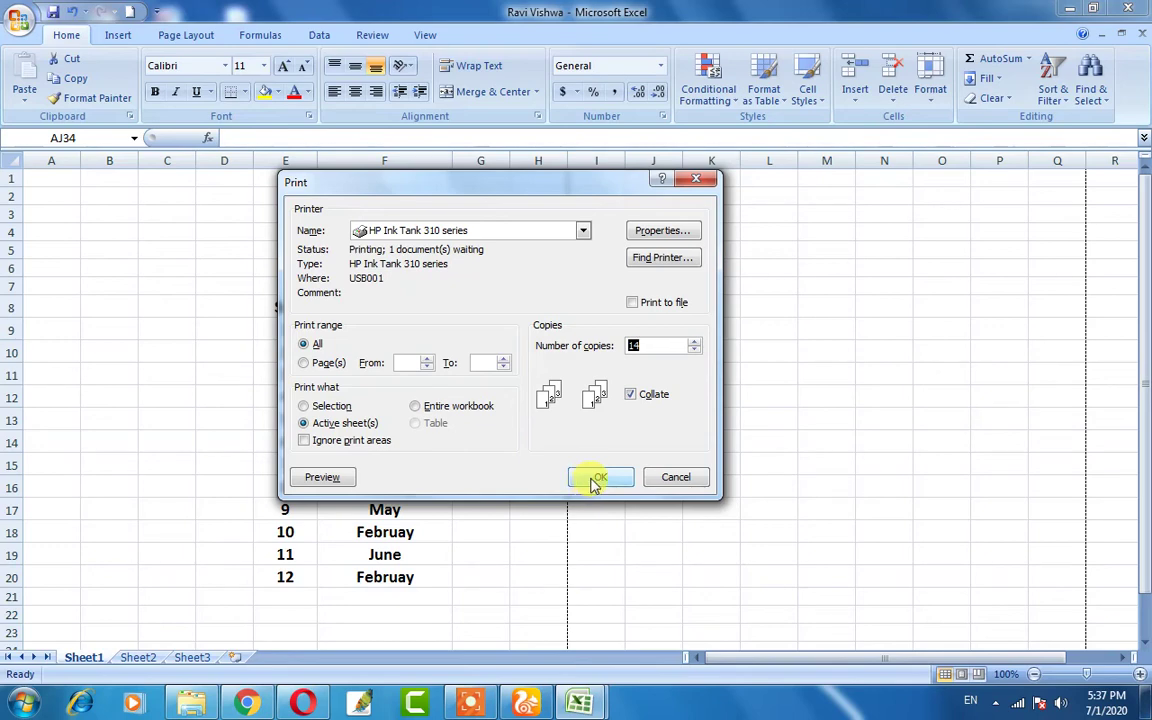
{"action": "left_click", "coordinate": [676, 478]}
{"action": "left_click", "coordinate": [478, 440]}
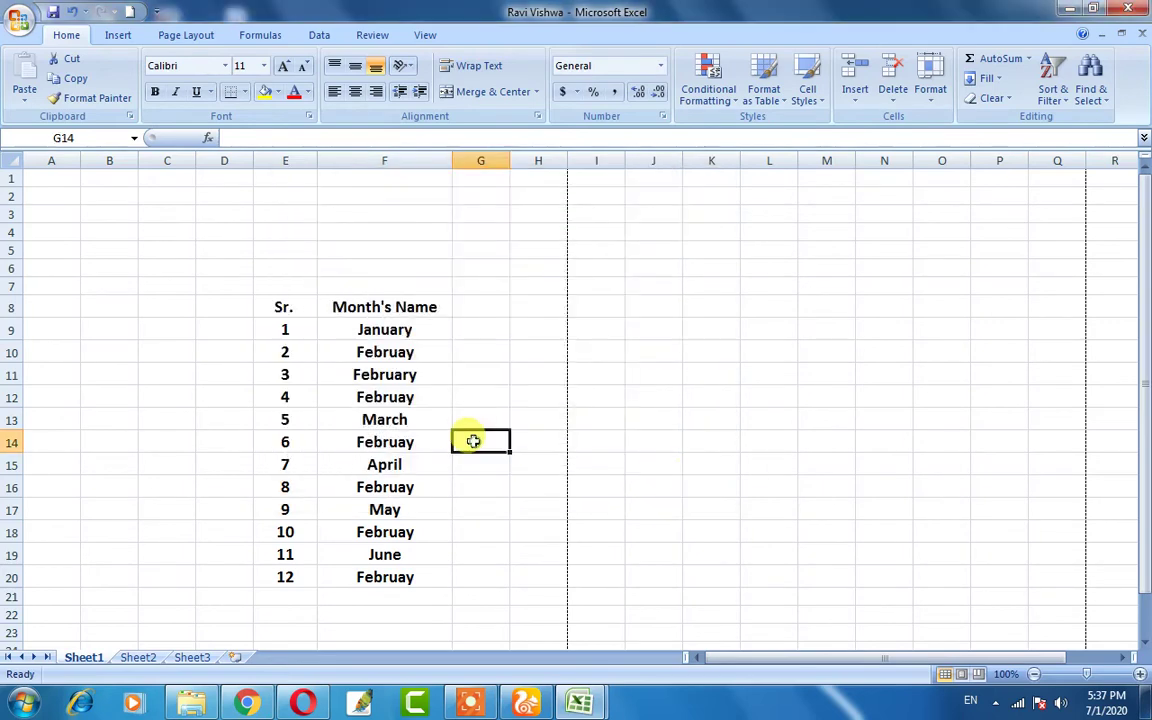
{"action": "scroll", "coordinate": [313, 376], "scroll_direction": "down", "scroll_amount": 1}
{"action": "left_click_drag", "start_coordinate": [234, 221], "coordinate": [478, 525]}
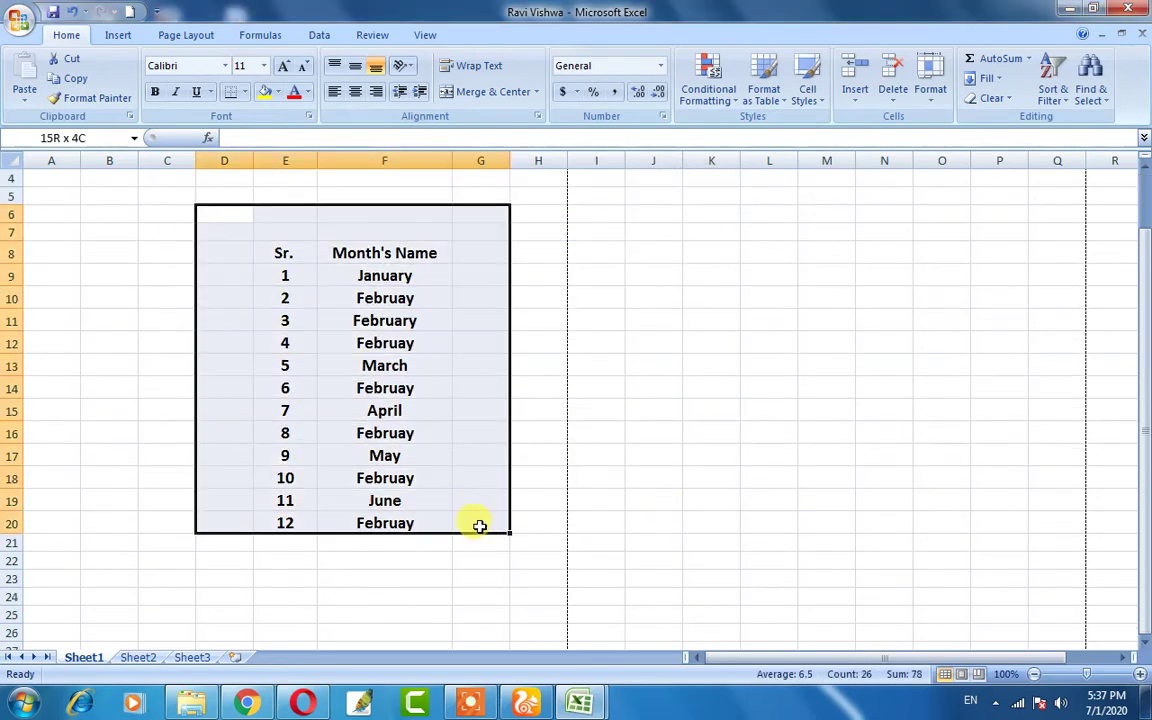
{"action": "left_click", "coordinate": [422, 562]}
{"action": "left_click", "coordinate": [19, 21]}
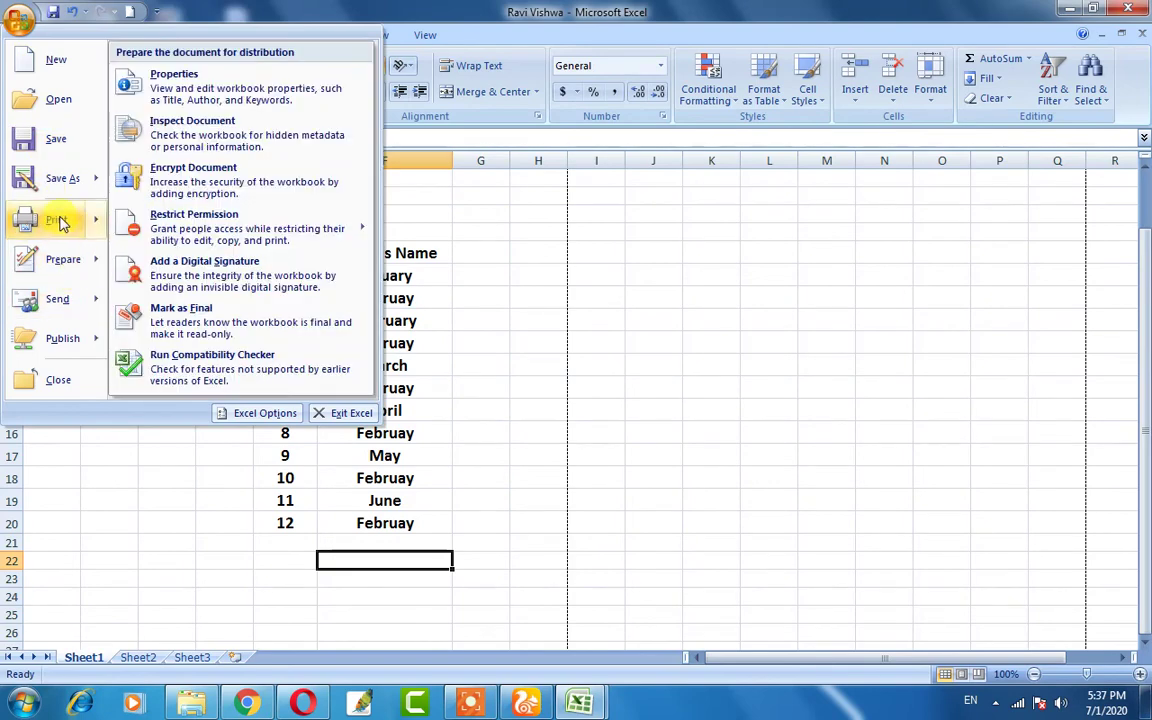
{"action": "mouse_move", "coordinate": [62, 222]}
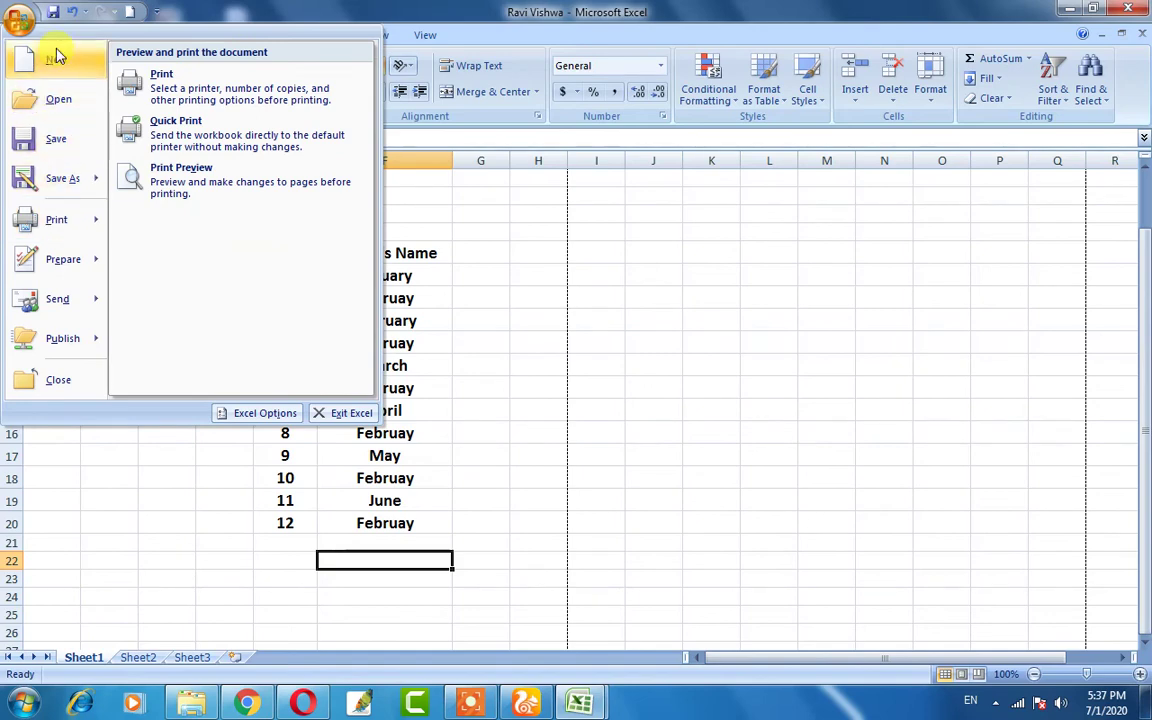
{"action": "mouse_move", "coordinate": [62, 183]}
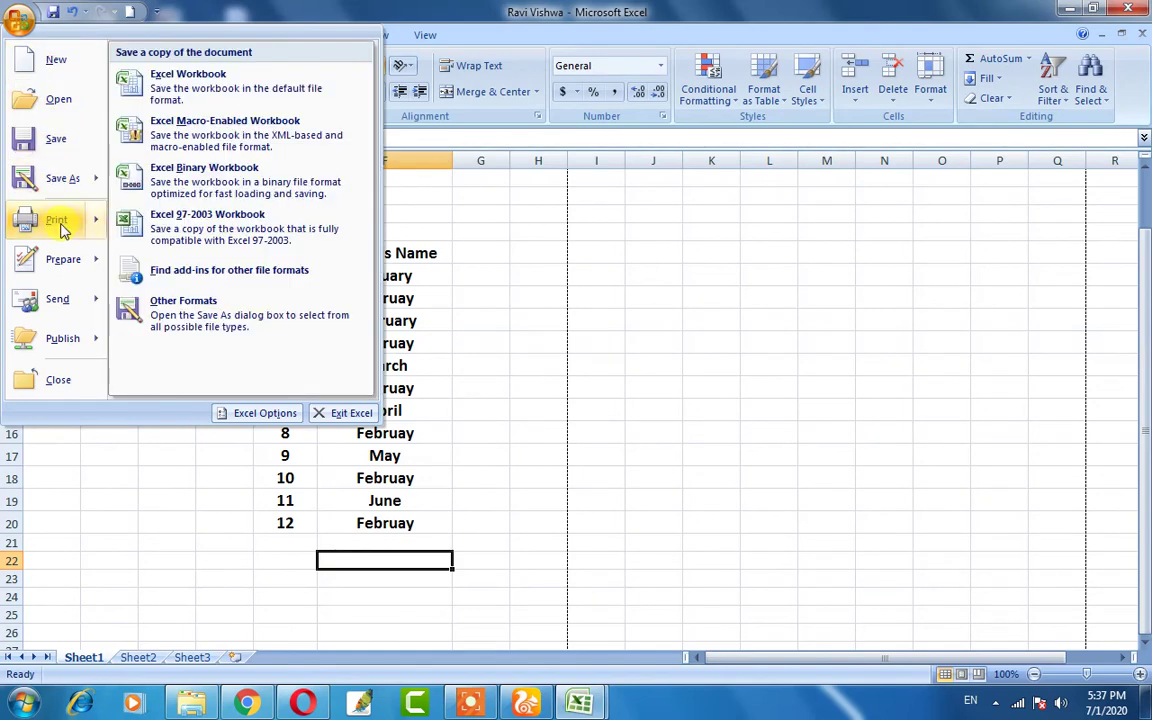
{"action": "mouse_move", "coordinate": [70, 270]}
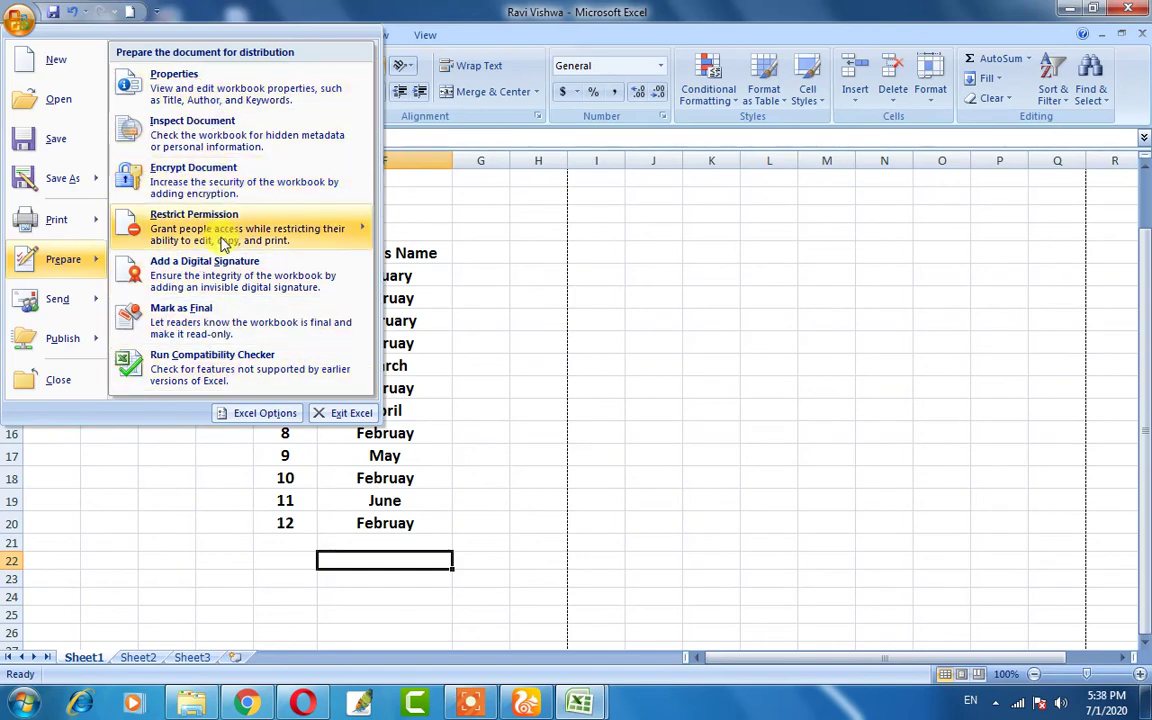
{"action": "mouse_move", "coordinate": [225, 243]}
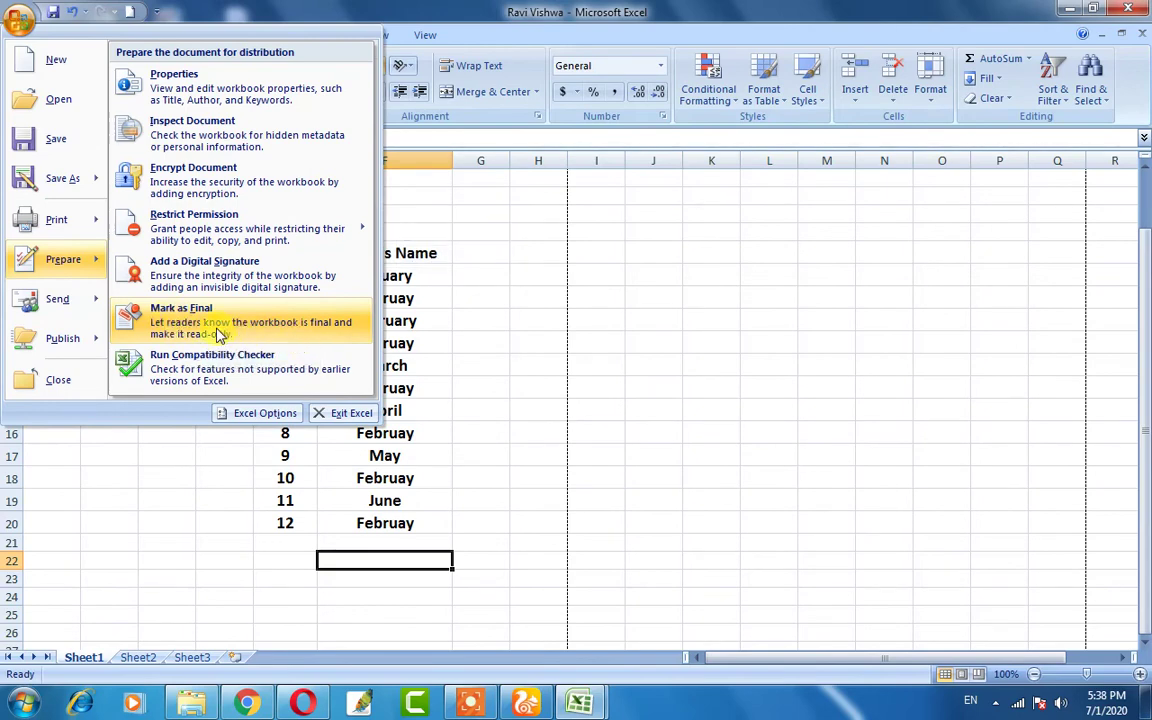
{"action": "left_click", "coordinate": [386, 343]}
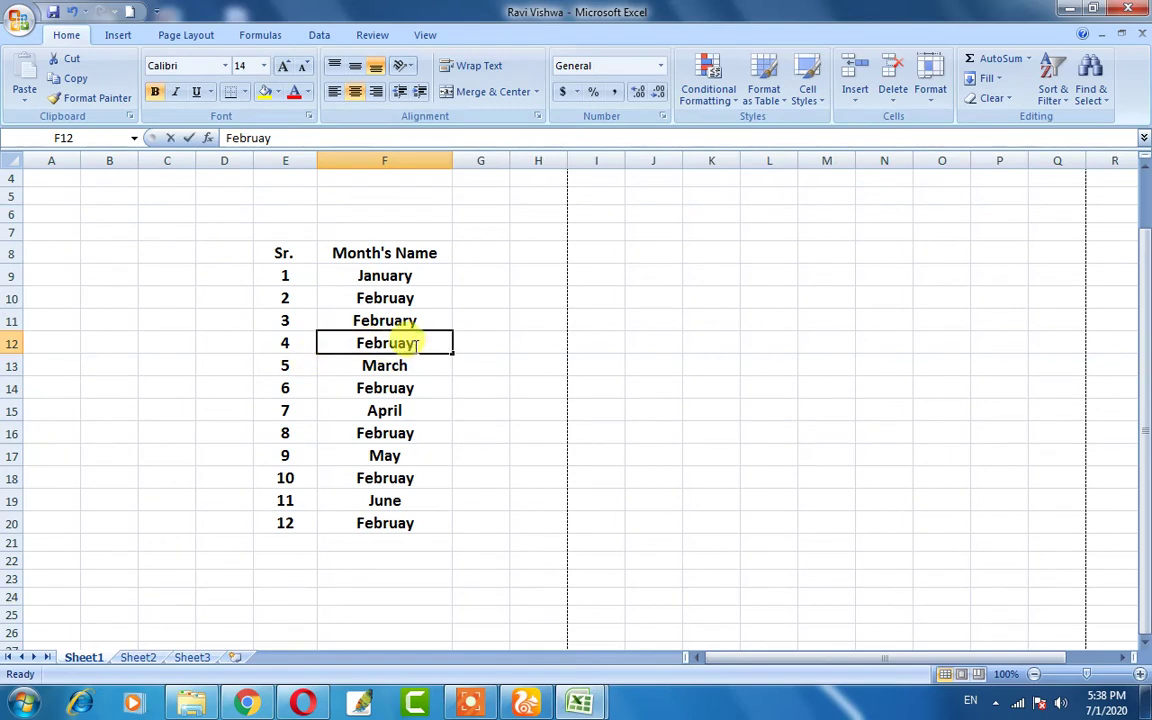
- Change cell F12 from 'Februay' to 'Februatj'
{"action": "double_click", "coordinate": [404, 343]}
{"action": "key", "text": "BackSpace"}
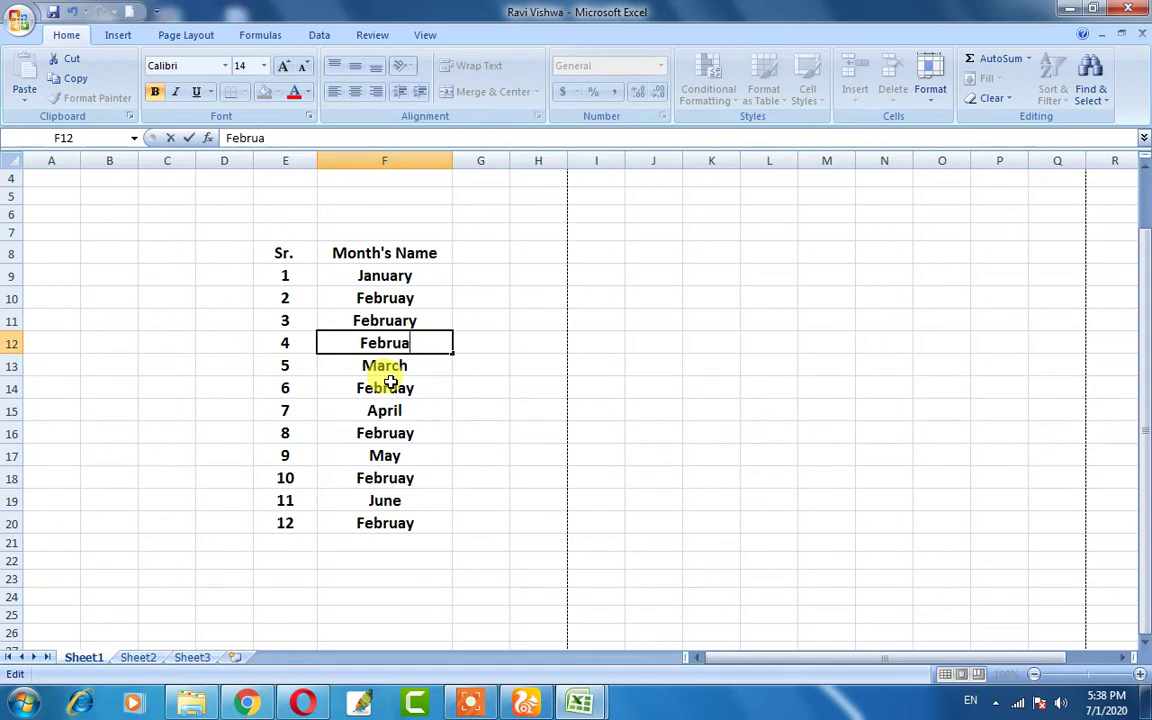
{"action": "type", "text": "tj"}
{"action": "left_click", "coordinate": [471, 386]}
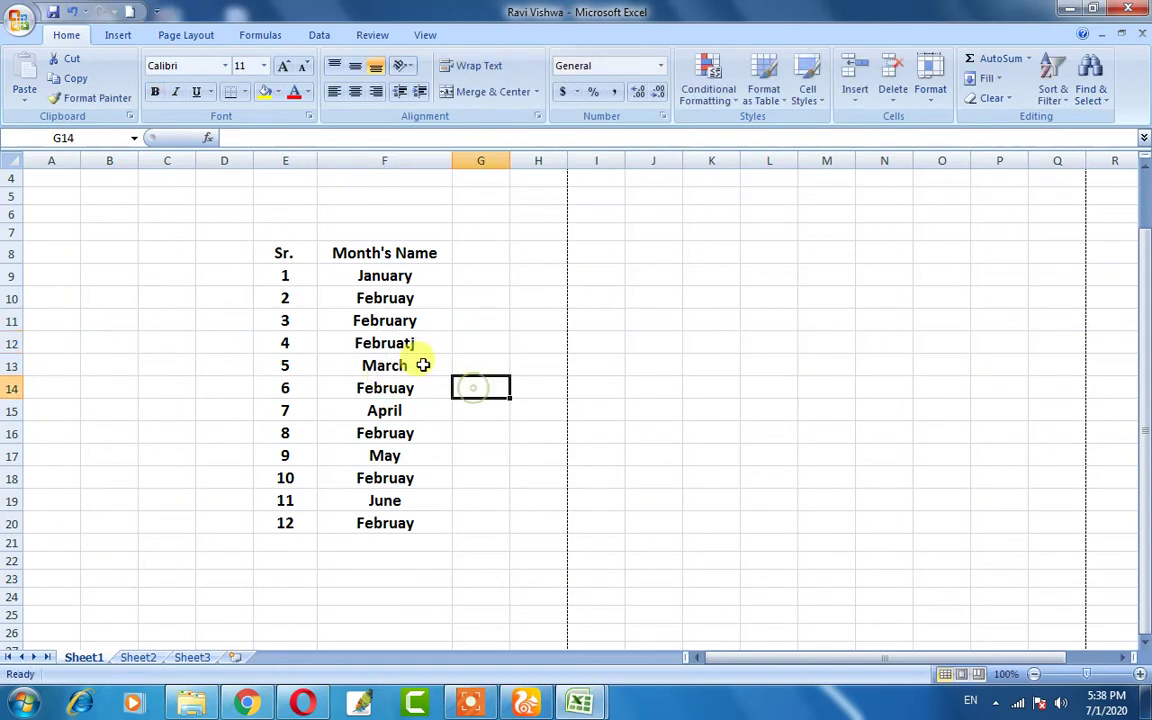
{"action": "left_click", "coordinate": [405, 343]}
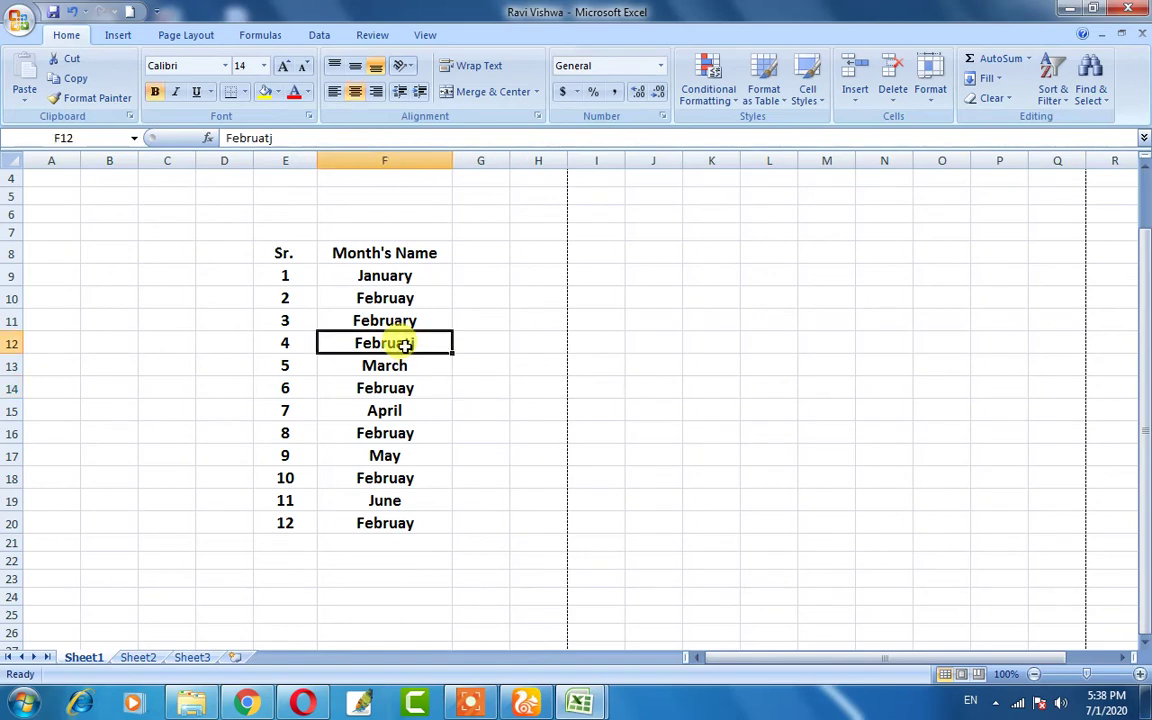
{"action": "left_click", "coordinate": [417, 382]}
{"action": "left_click", "coordinate": [399, 360]}
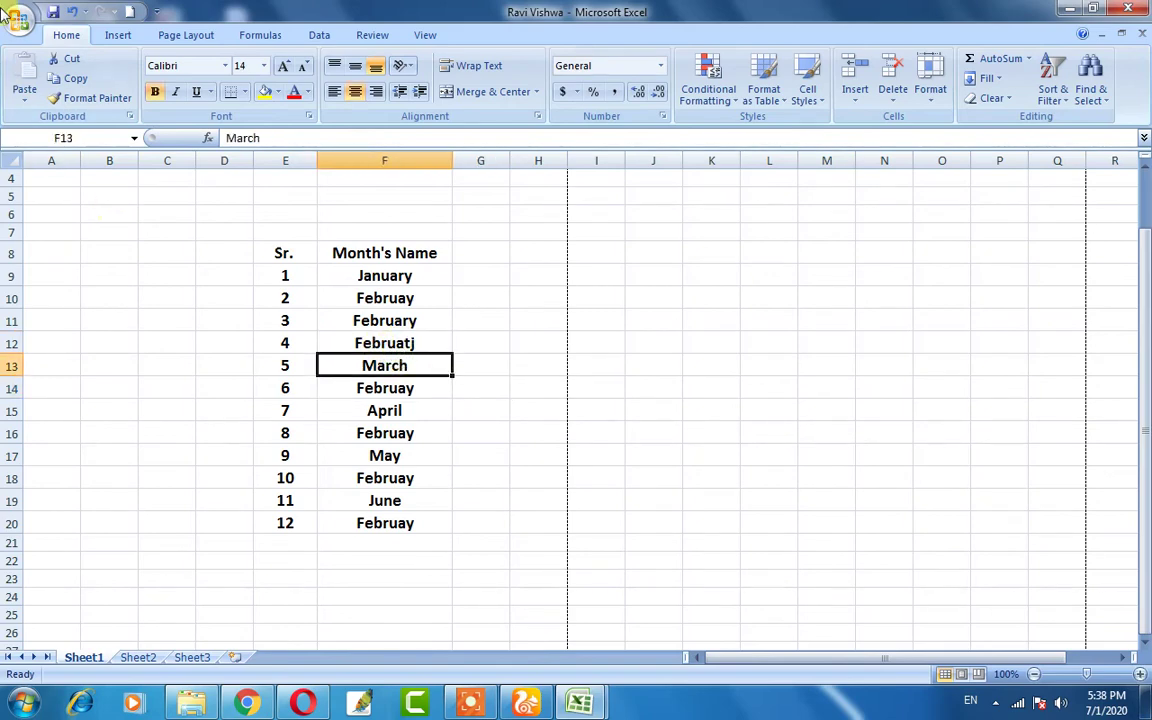
- Mark the workbook as final, confirming both the save prompt and the notice
{"action": "left_click", "coordinate": [8, 16]}
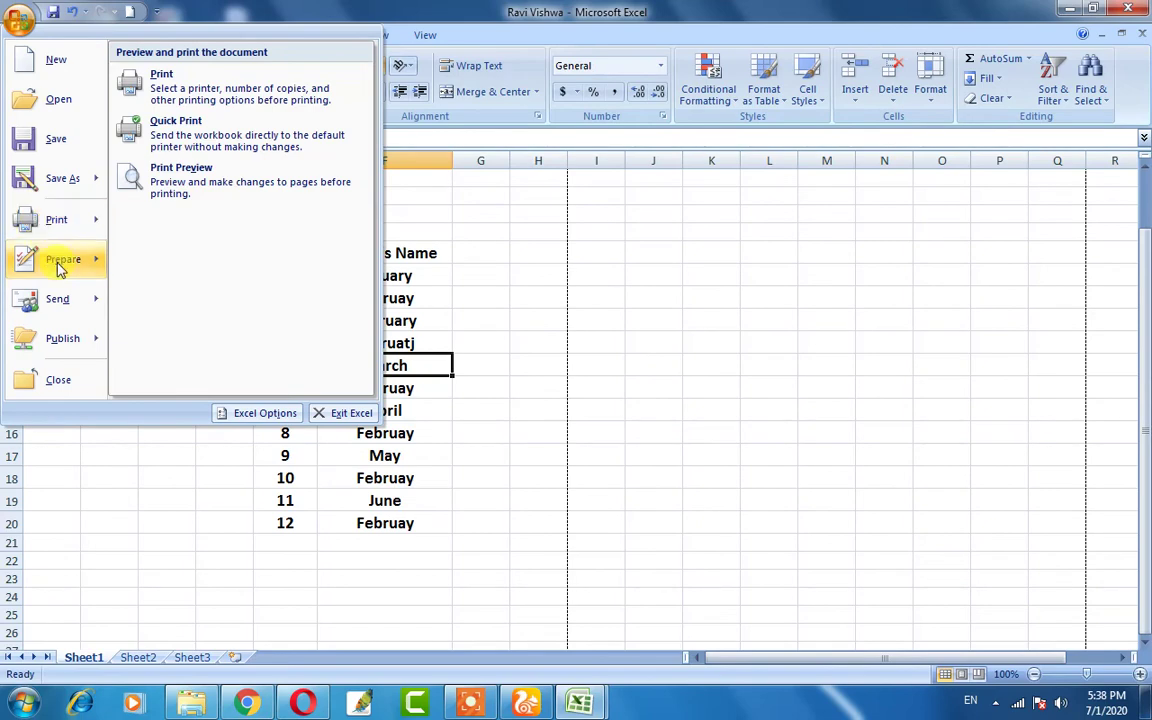
{"action": "left_click", "coordinate": [185, 305]}
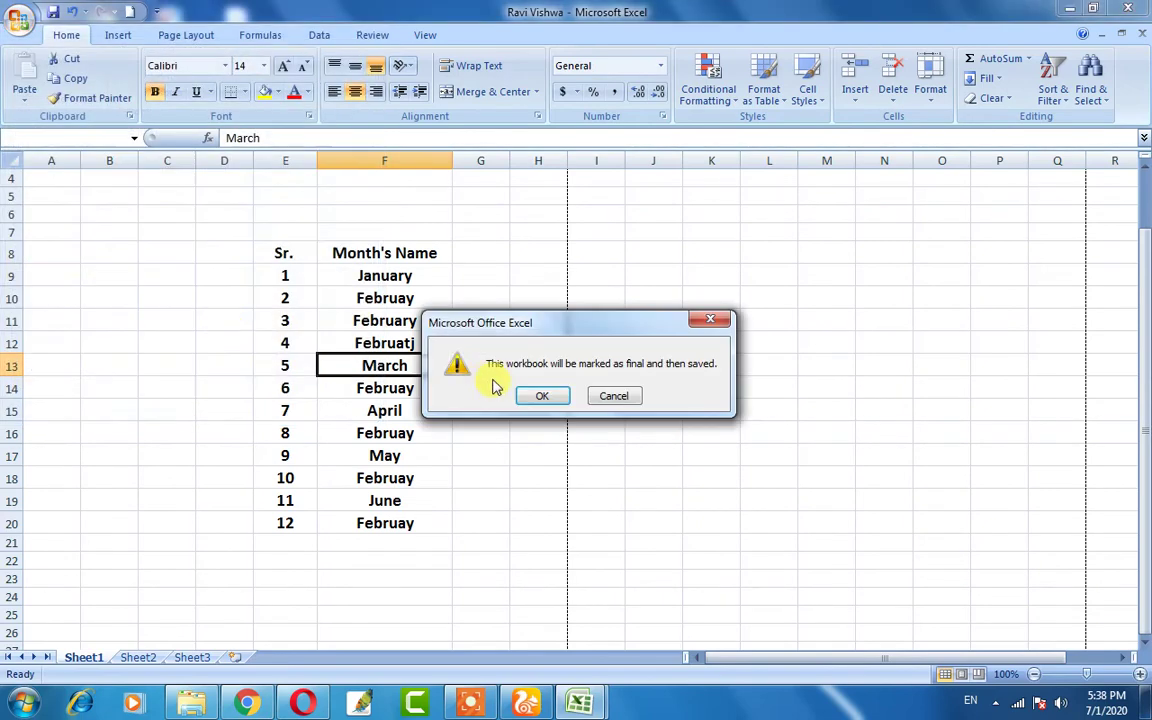
{"action": "left_click", "coordinate": [541, 395]}
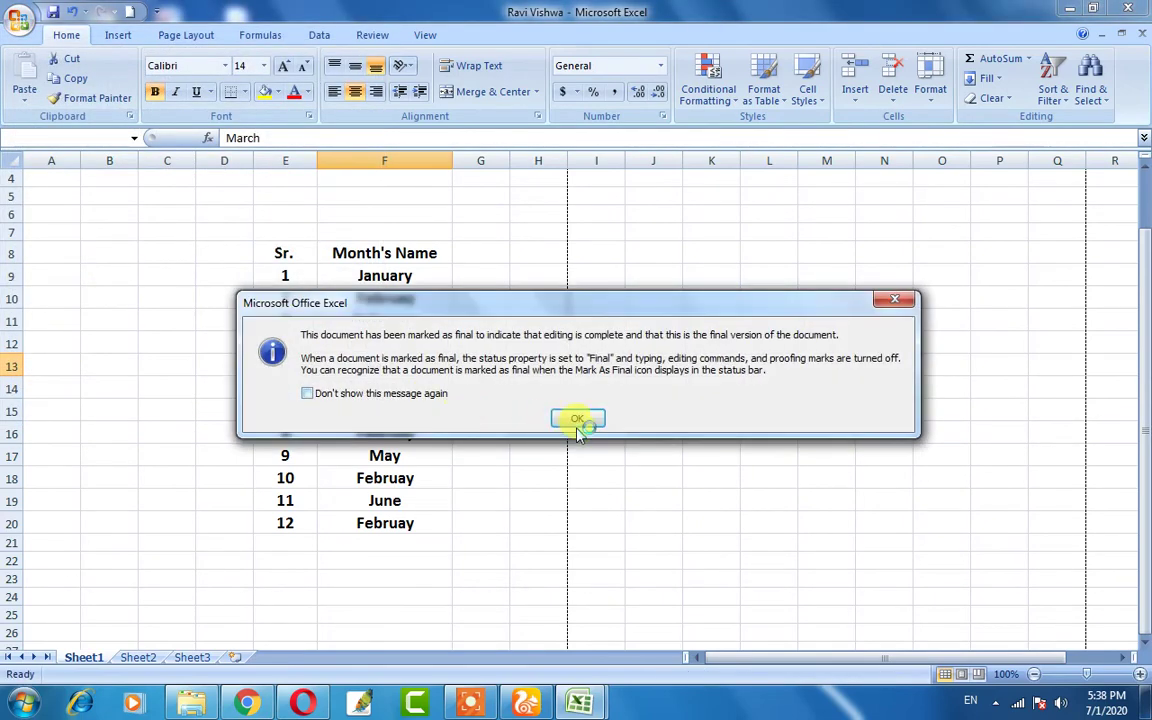
{"action": "left_click", "coordinate": [577, 419]}
{"action": "left_click", "coordinate": [478, 412]}
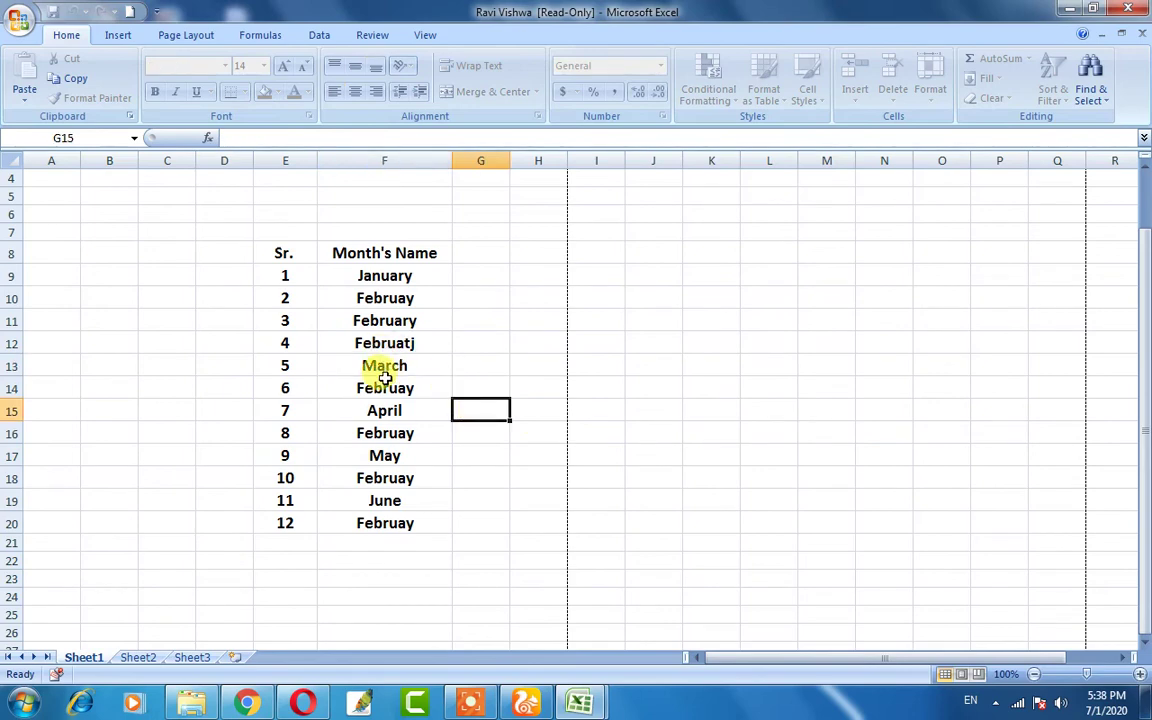
- Check the now read-only month cells F9 through F21 for allowed edits
{"action": "left_click", "coordinate": [411, 341]}
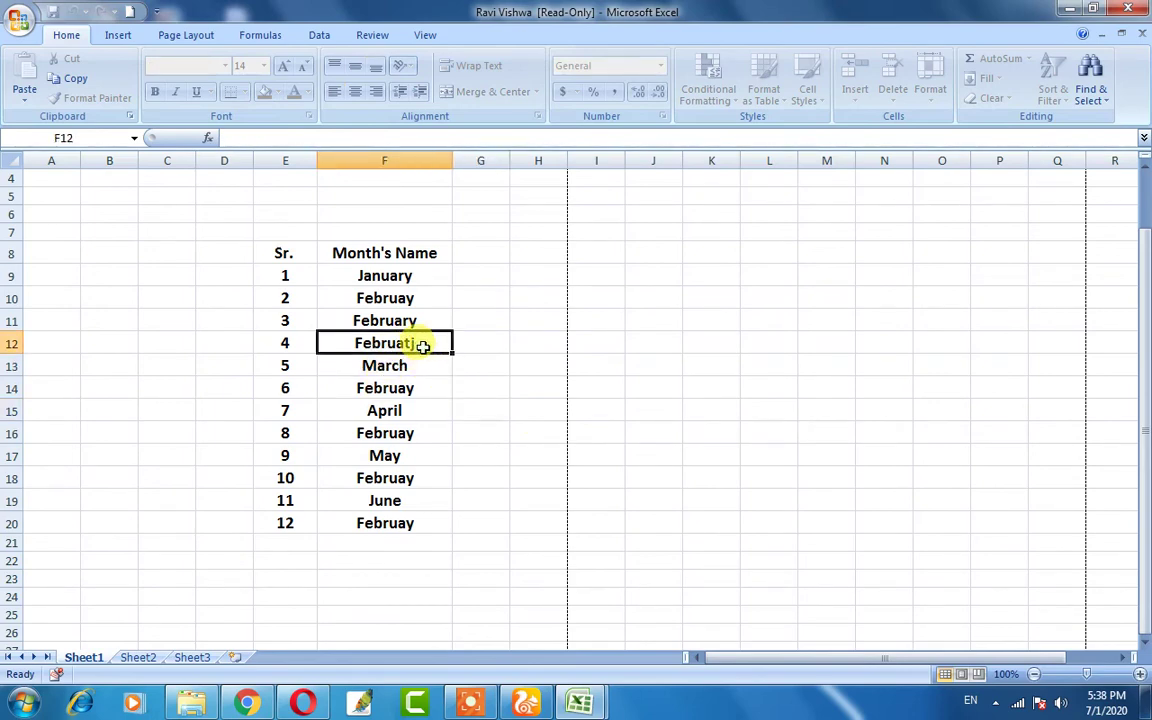
{"action": "left_click", "coordinate": [399, 412]}
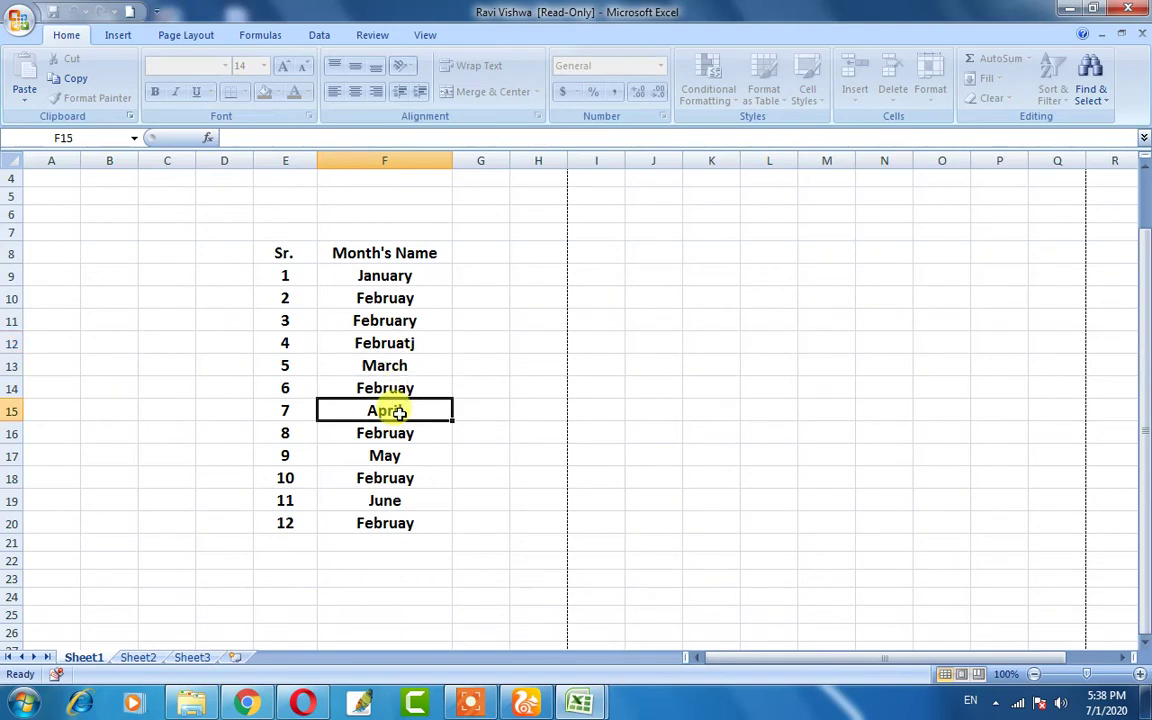
{"action": "left_click", "coordinate": [386, 387]}
{"action": "right_click", "coordinate": [381, 319]}
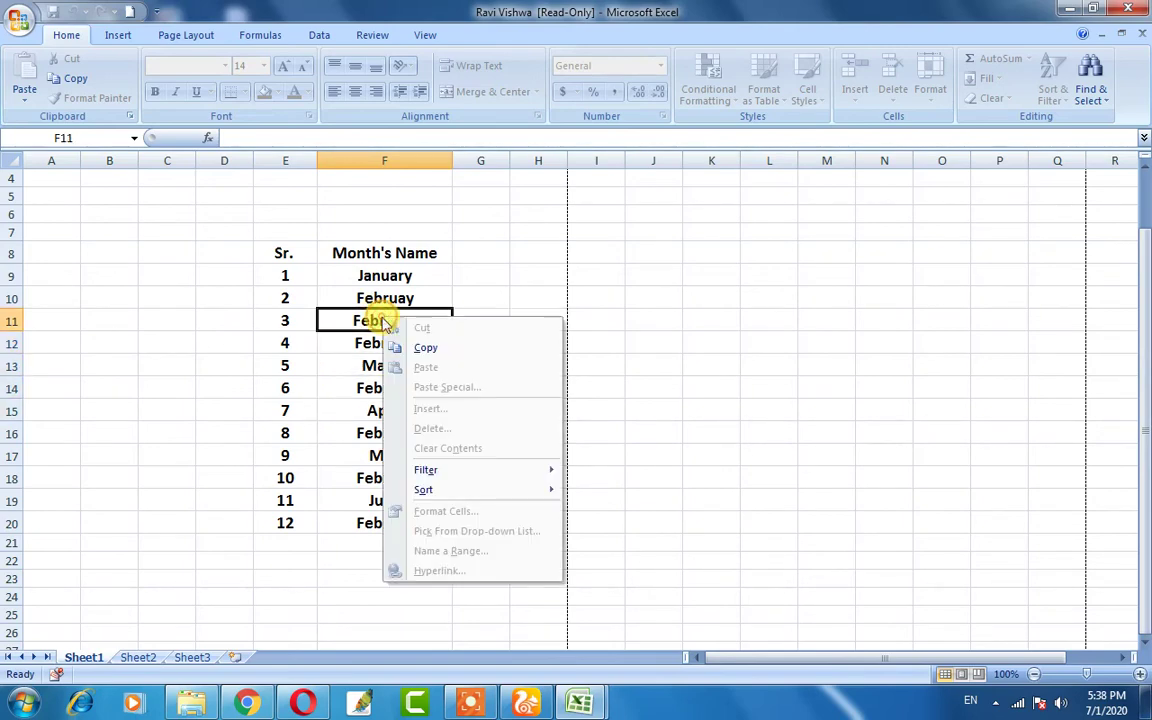
{"action": "key", "text": "Escape"}
{"action": "left_click", "coordinate": [348, 278]}
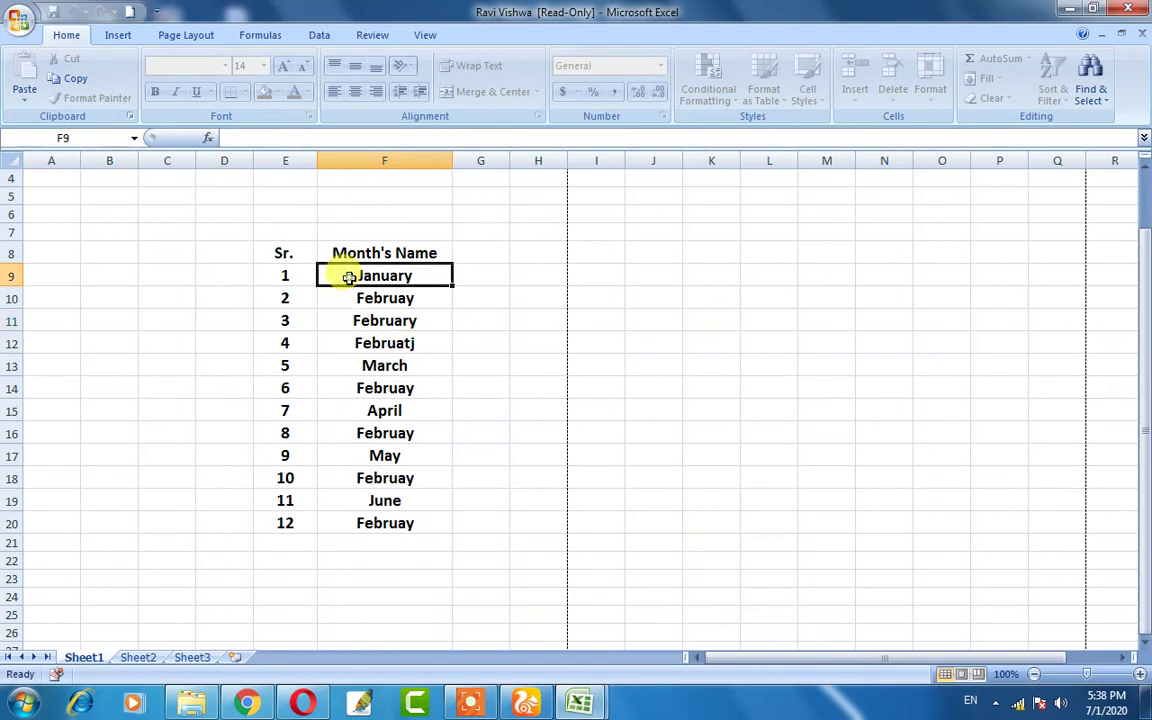
{"action": "left_click", "coordinate": [360, 320]}
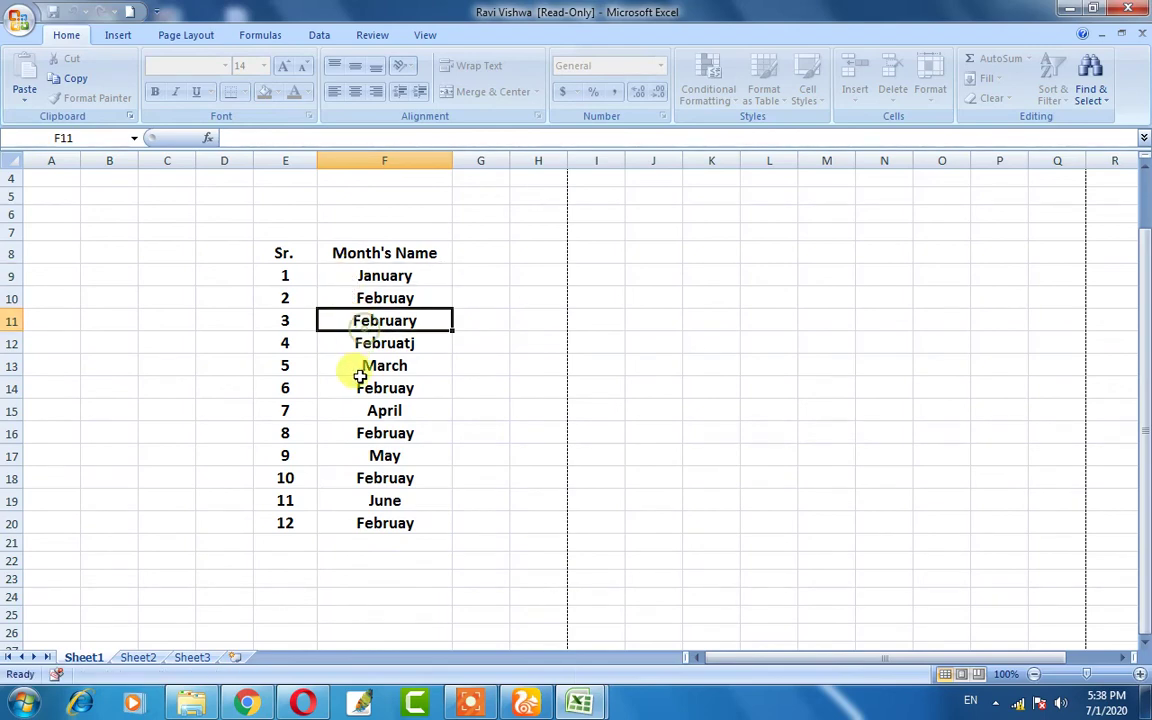
{"action": "left_click", "coordinate": [346, 438]}
{"action": "left_click", "coordinate": [342, 503]}
{"action": "left_click", "coordinate": [340, 537]}
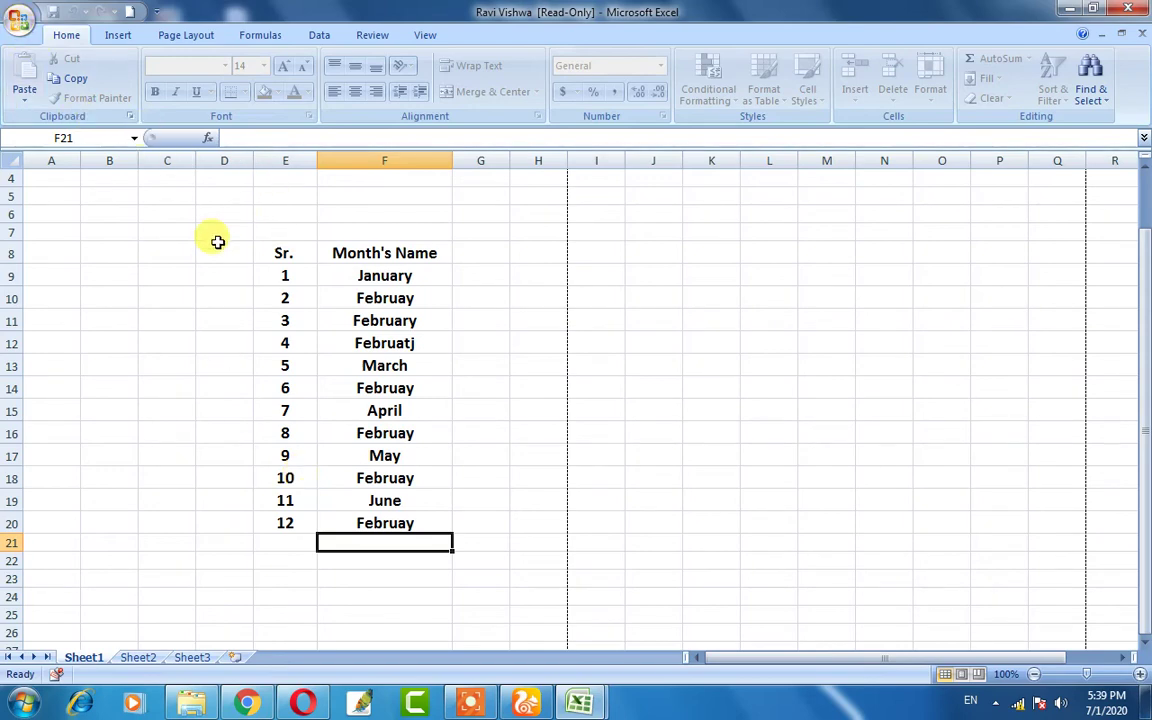
- Select the month table and remove the workbook's Mark as Final status
{"action": "left_click_drag", "start_coordinate": [240, 230], "coordinate": [432, 516]}
{"action": "left_click", "coordinate": [20, 20]}
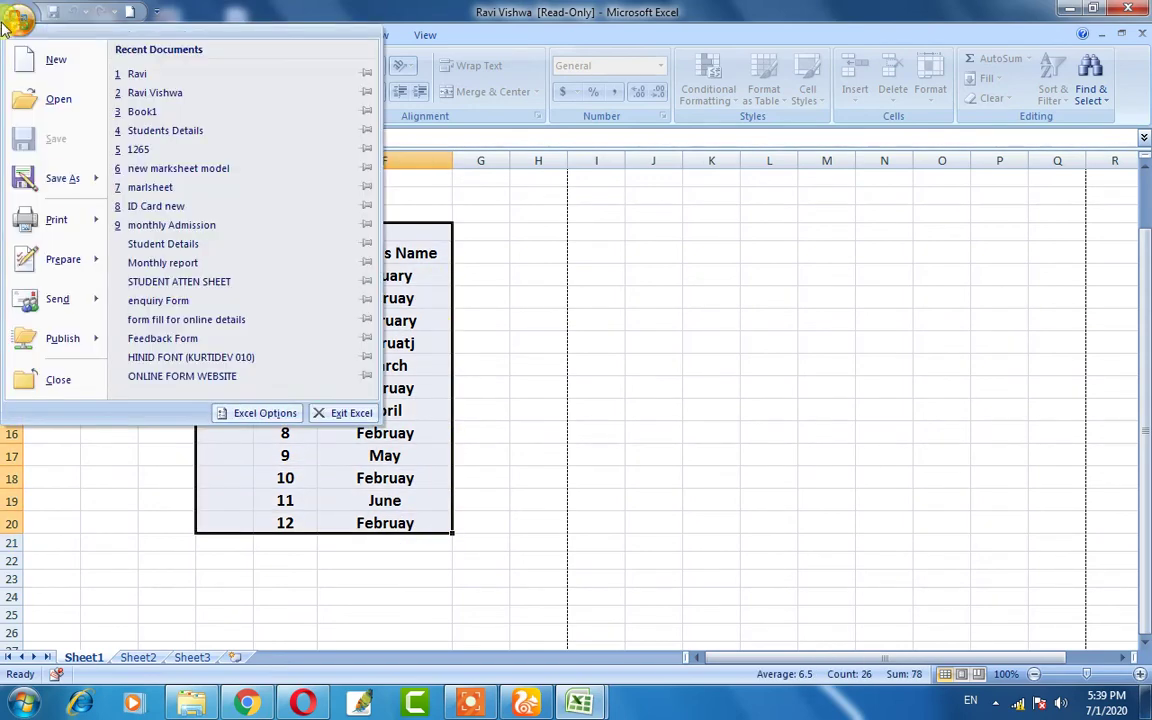
{"action": "mouse_move", "coordinate": [45, 255]}
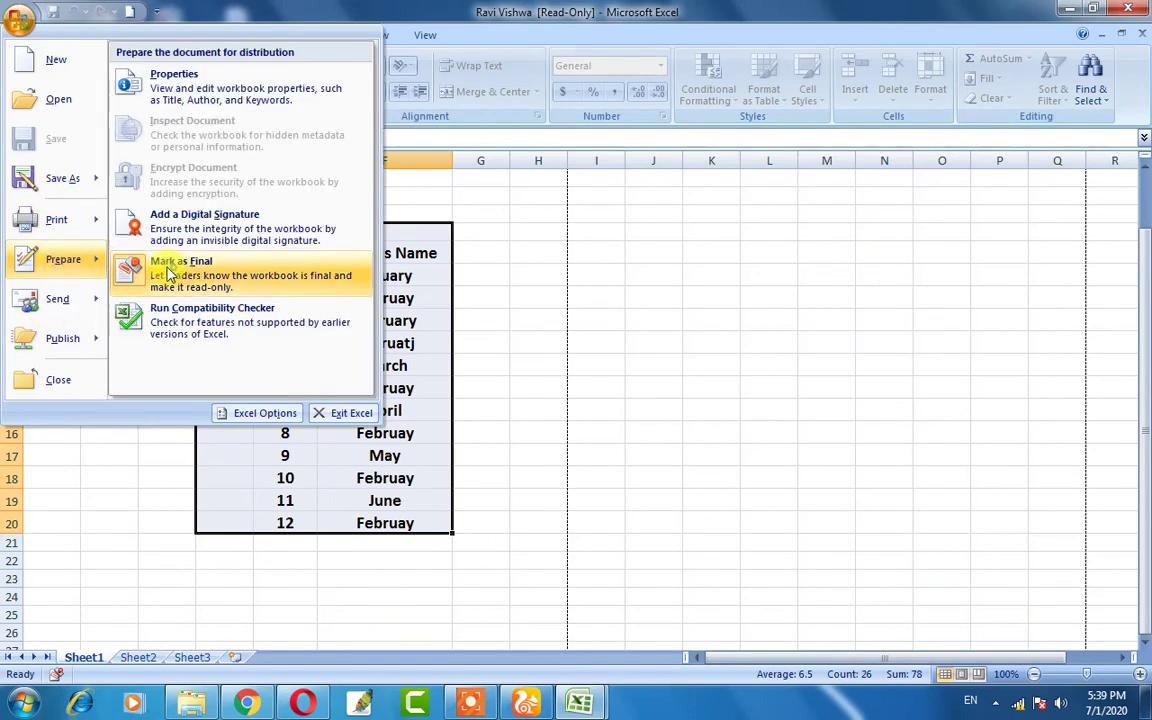
{"action": "left_click", "coordinate": [168, 263]}
- Confirm cells F13, F15 and F17 are editable again, then show the Office menu's Prepare options
{"action": "left_click", "coordinate": [345, 366]}
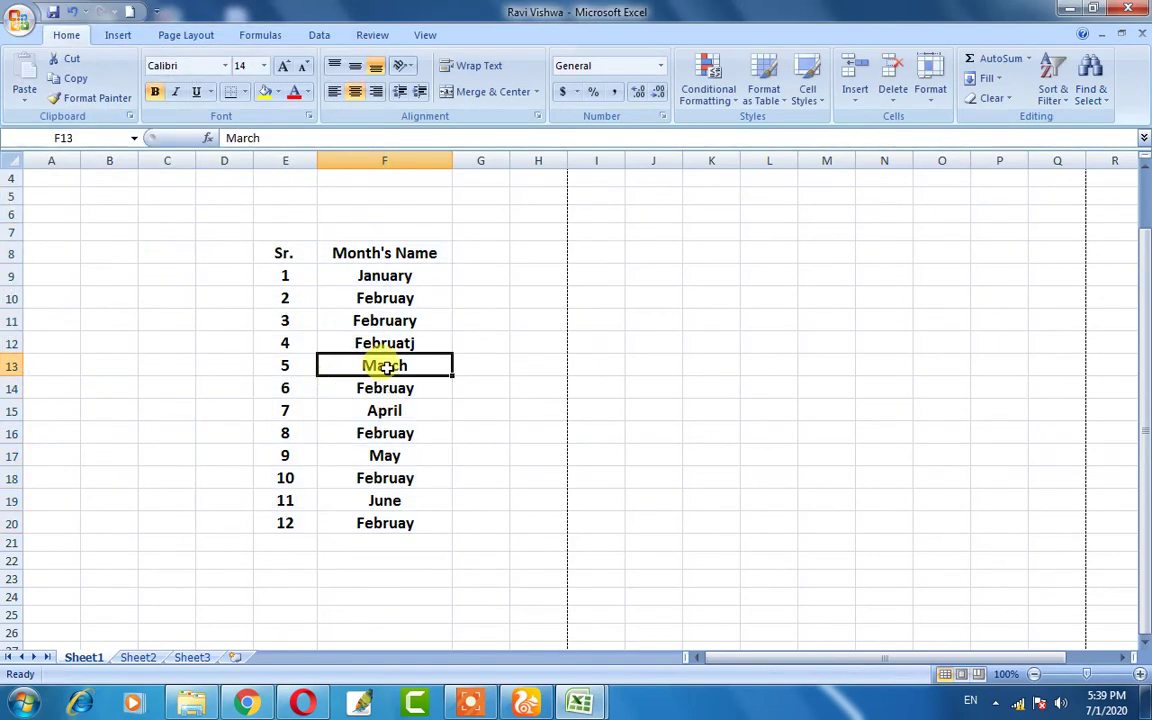
{"action": "double_click", "coordinate": [379, 365]}
{"action": "double_click", "coordinate": [380, 410]}
{"action": "left_click", "coordinate": [373, 454]}
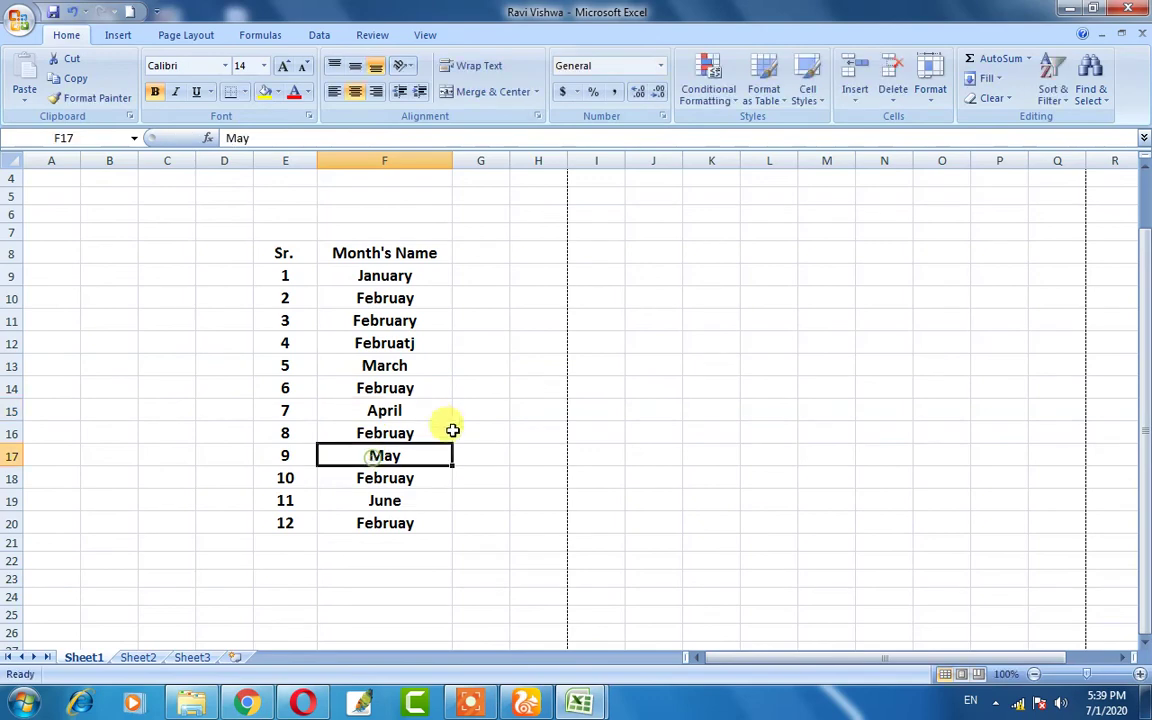
{"action": "double_click", "coordinate": [415, 410]}
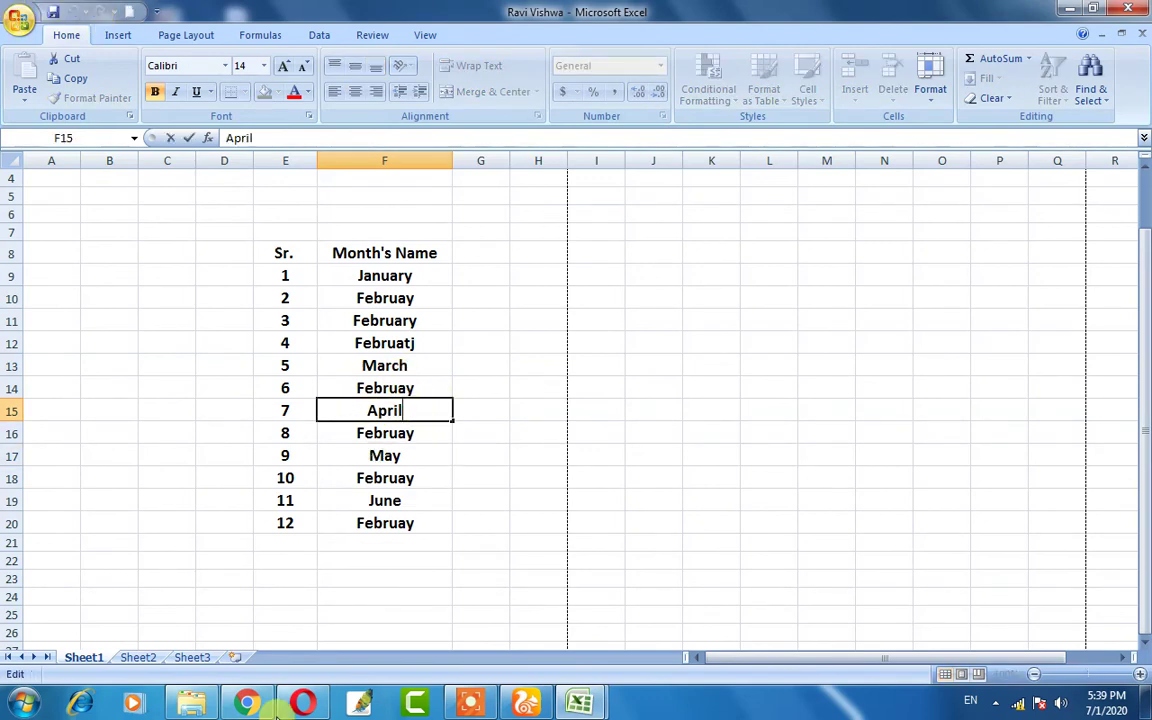
{"action": "left_click_drag", "start_coordinate": [256, 300], "coordinate": [258, 318]}
{"action": "left_click", "coordinate": [224, 231]}
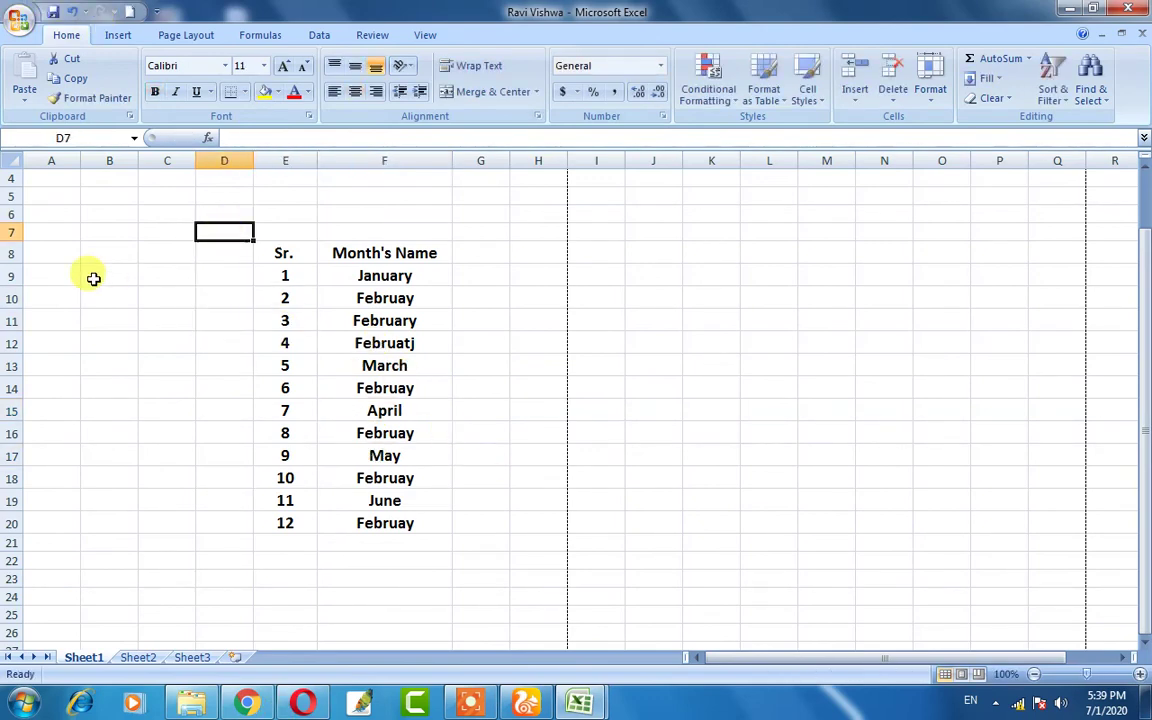
{"action": "left_click", "coordinate": [16, 20]}
{"action": "mouse_move", "coordinate": [70, 259]}
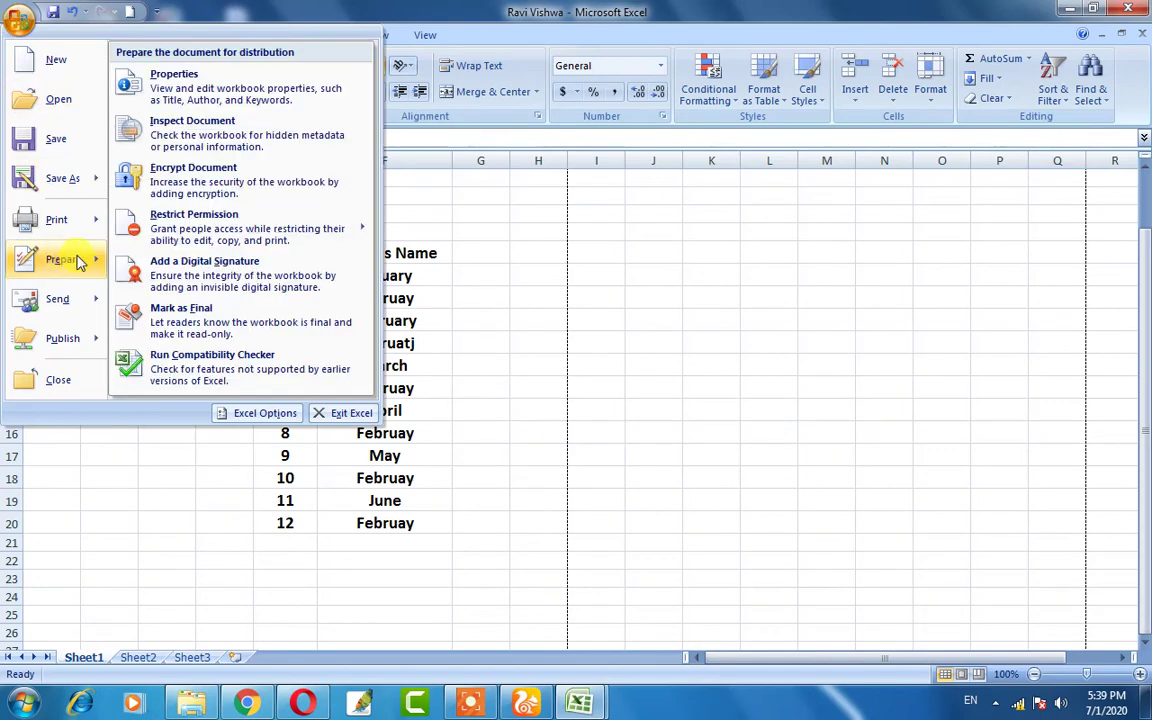
- Encrypt the workbook with a password, confirm it, and save with Ctrl+S
{"action": "left_click", "coordinate": [186, 179]}
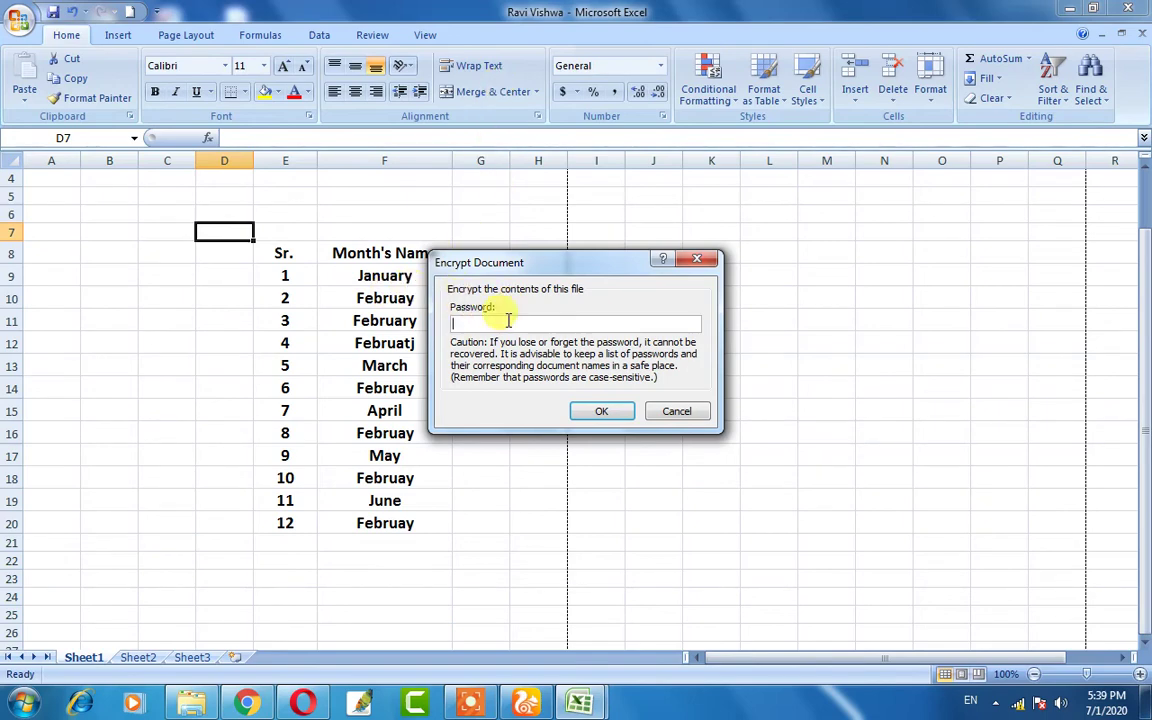
{"action": "type", "text": "1234"}
{"action": "left_click", "coordinate": [591, 411]}
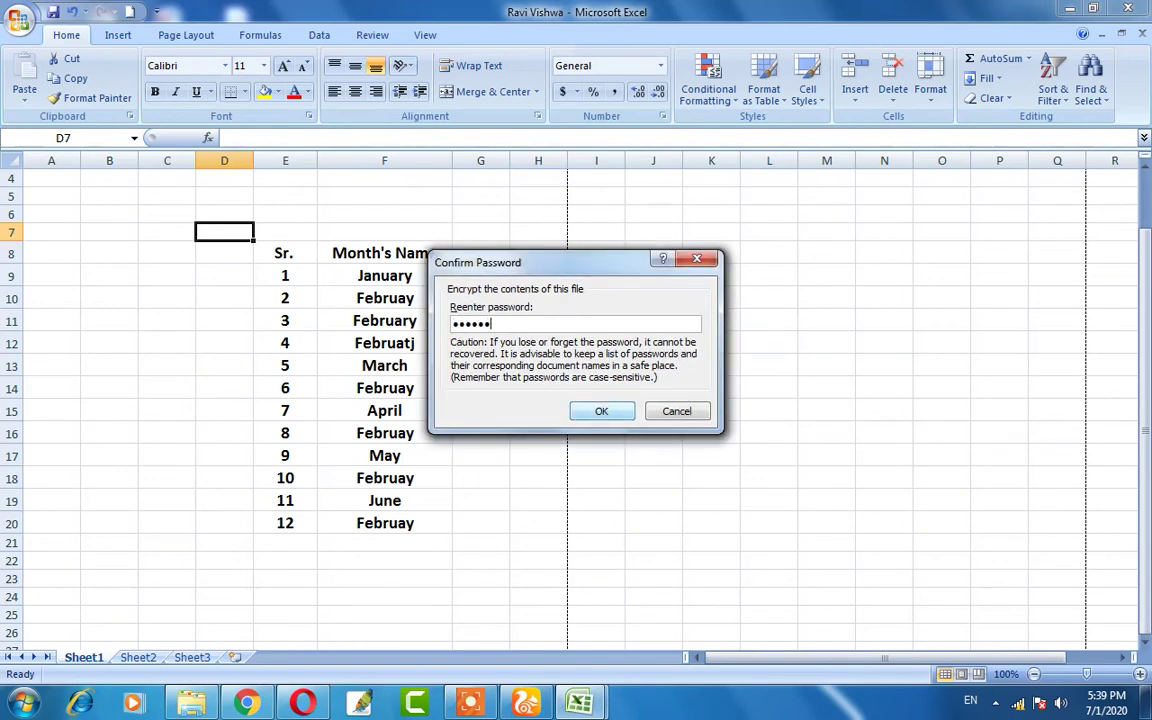
{"action": "left_click", "coordinate": [601, 411]}
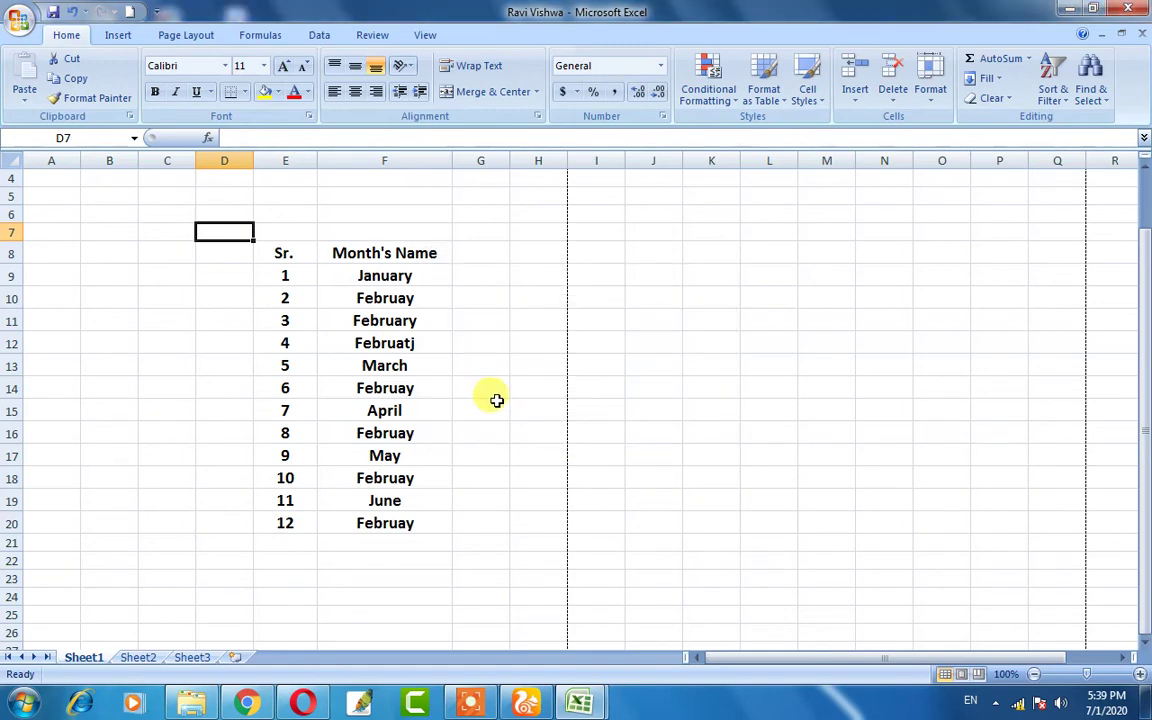
{"action": "key", "text": "ctrl+s"}
{"action": "left_click", "coordinate": [1134, 12]}
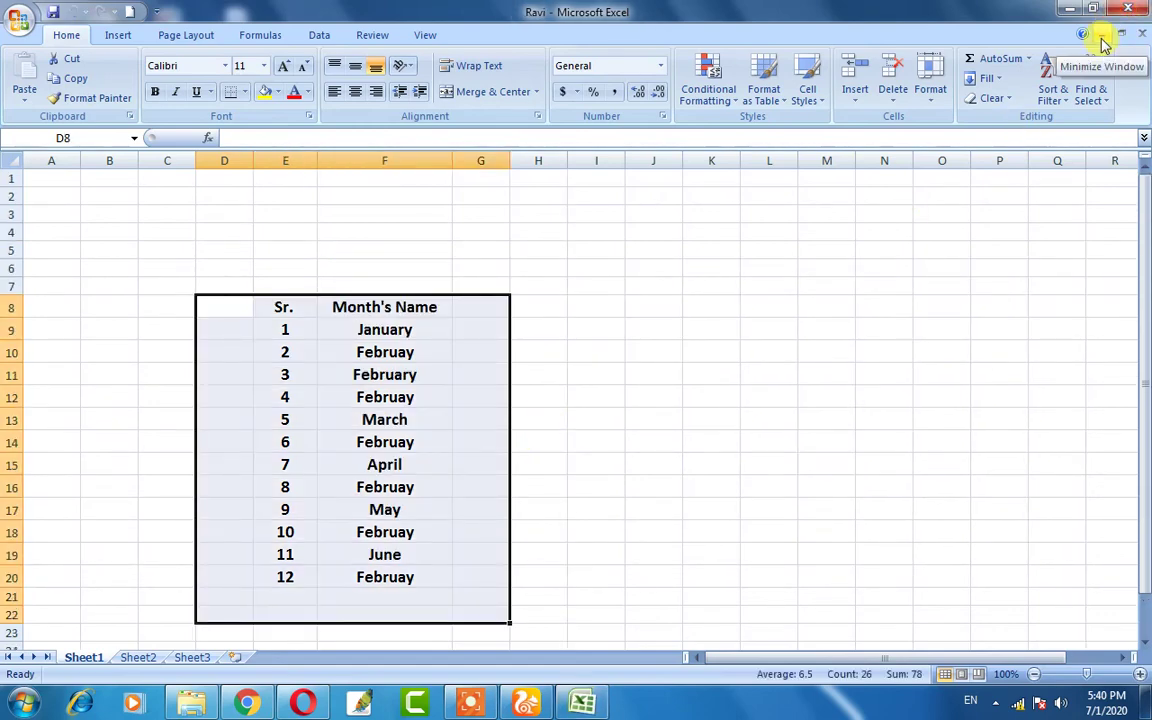
{"action": "left_click", "coordinate": [1102, 38]}
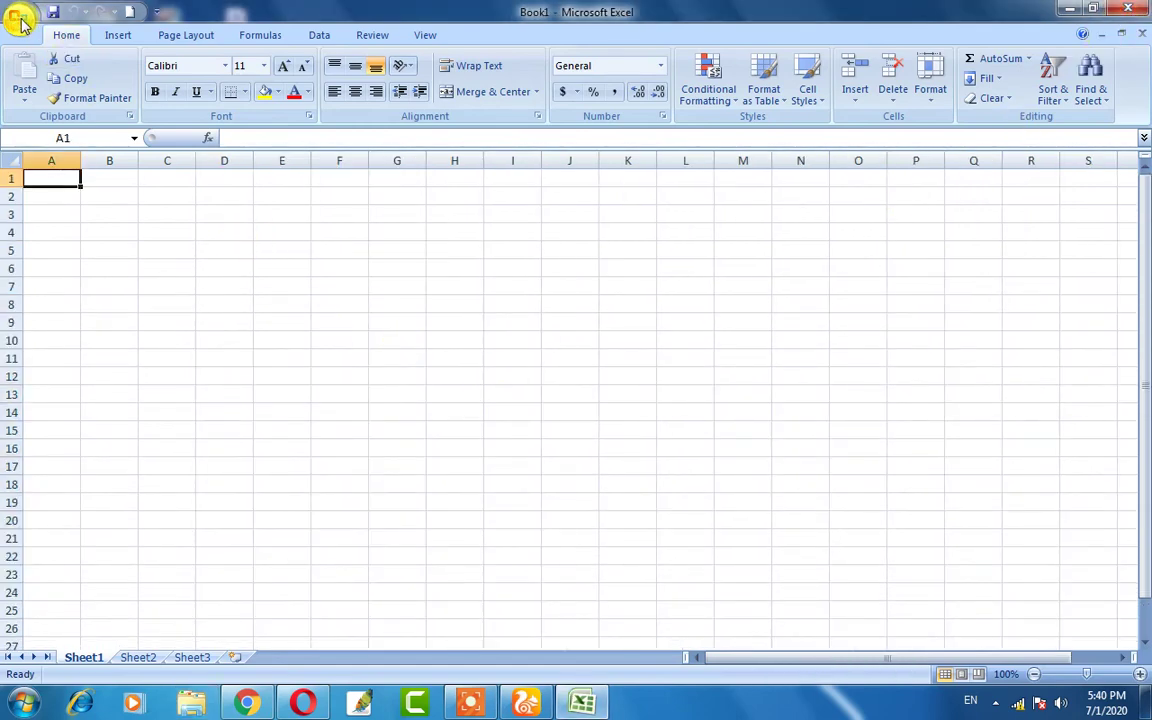
{"action": "left_click", "coordinate": [20, 22]}
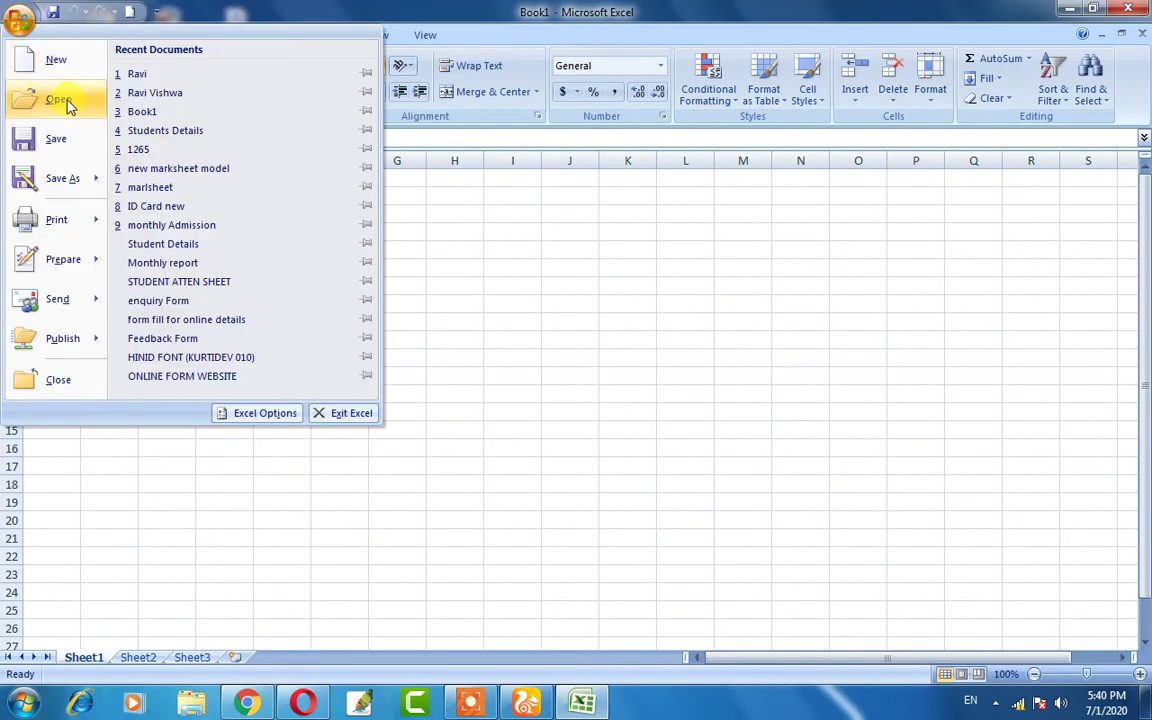
{"action": "left_click", "coordinate": [219, 93]}
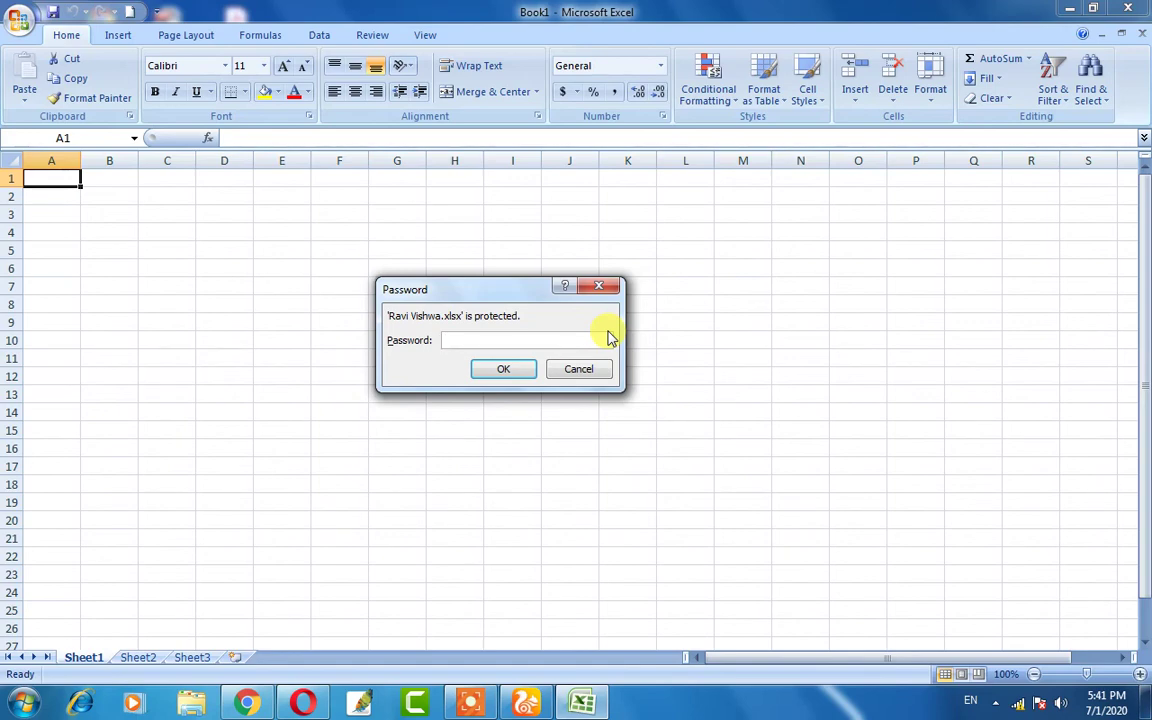
{"action": "type", "text": "123456"}
{"action": "key", "text": "Return"}
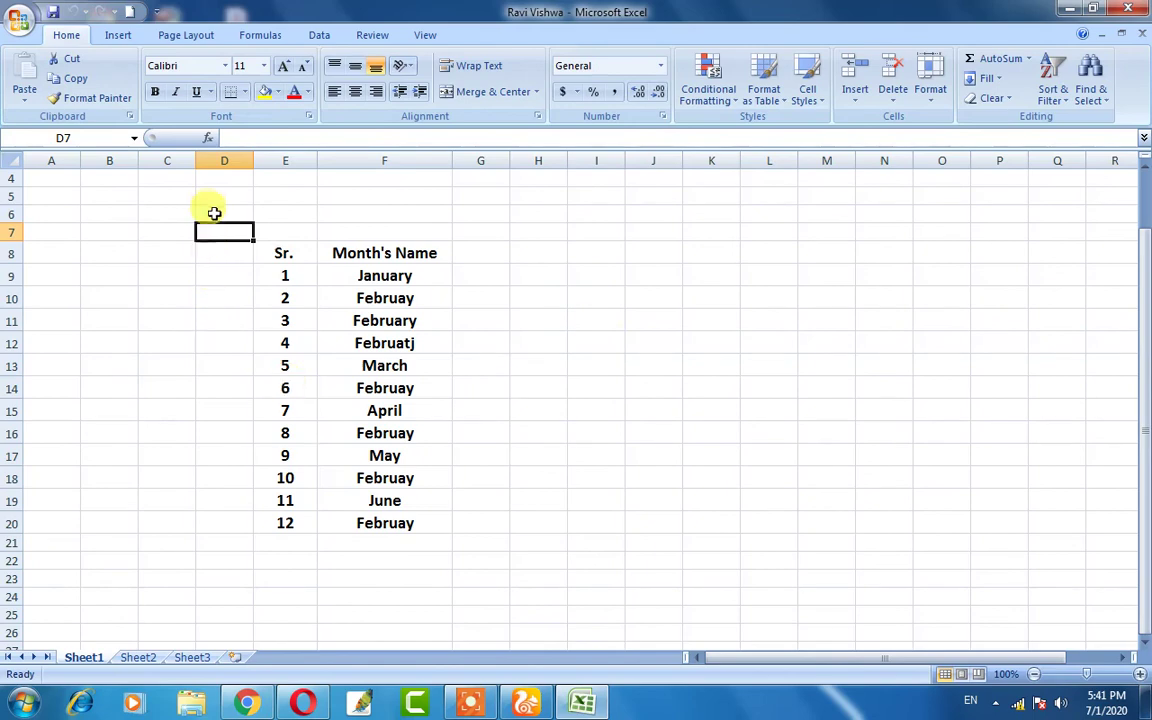
- Cancel the accidental move of D7 onto F14, then show the Office menu's Prepare options
{"action": "left_click_drag", "start_coordinate": [198, 240], "coordinate": [420, 405]}
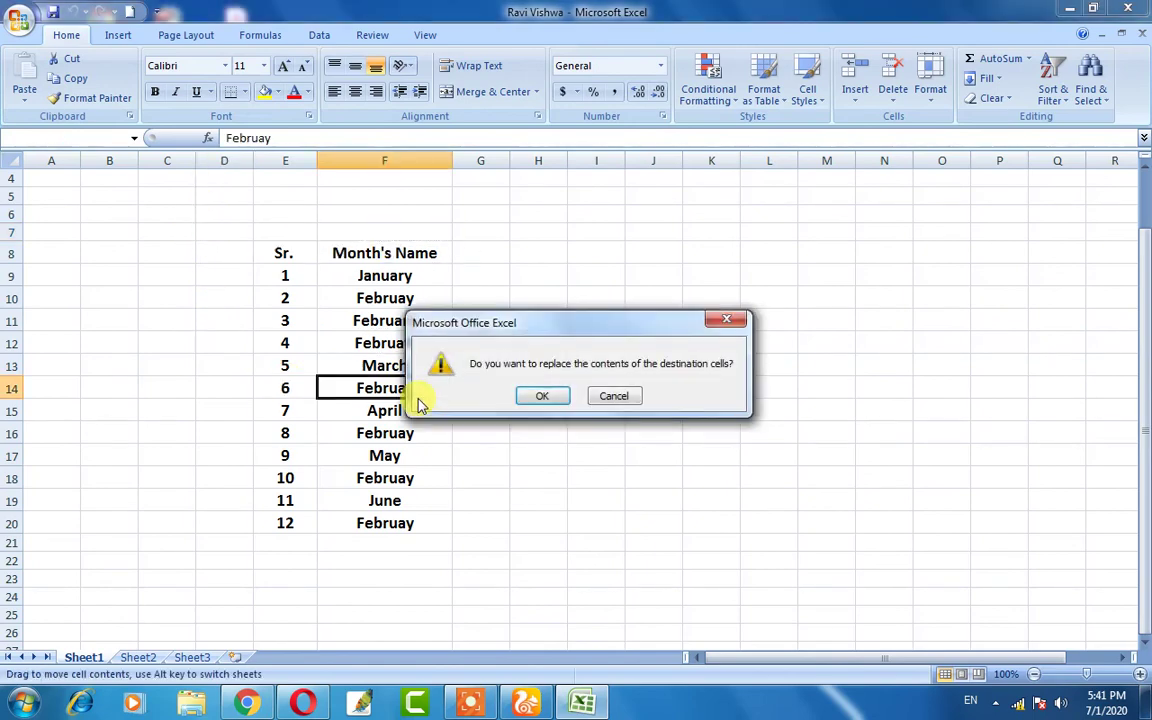
{"action": "left_click", "coordinate": [723, 321]}
{"action": "left_click", "coordinate": [687, 319]}
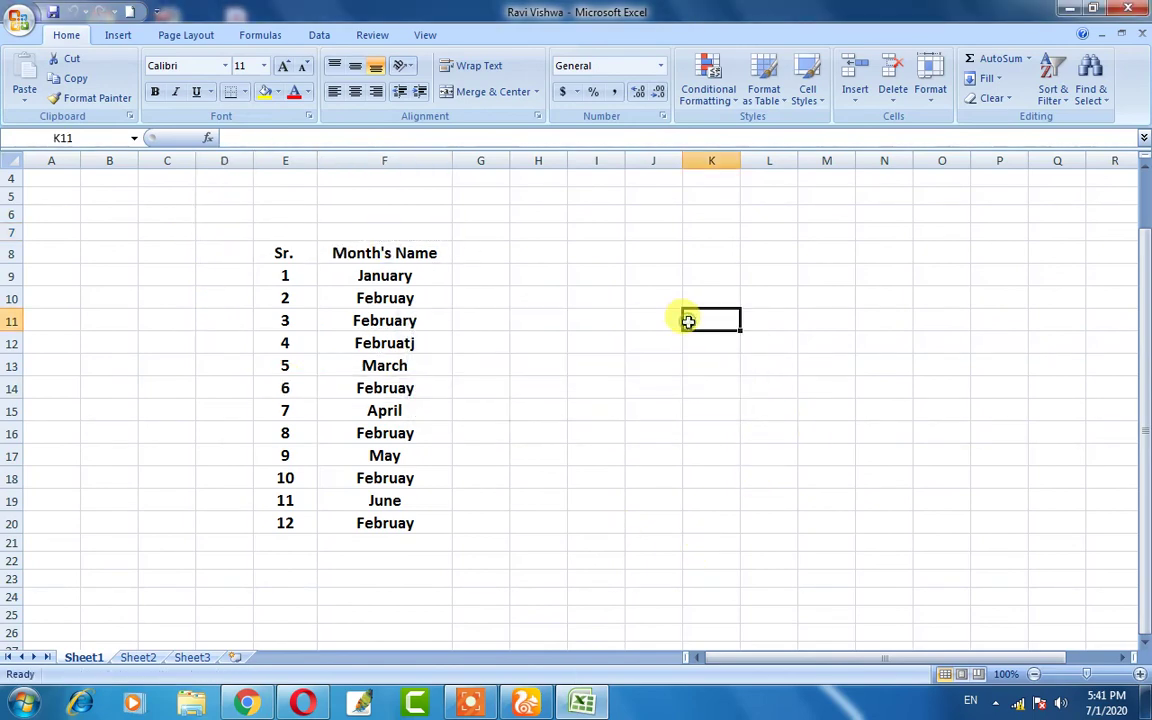
{"action": "left_click_drag", "start_coordinate": [229, 245], "coordinate": [419, 522]}
{"action": "left_click", "coordinate": [538, 483]}
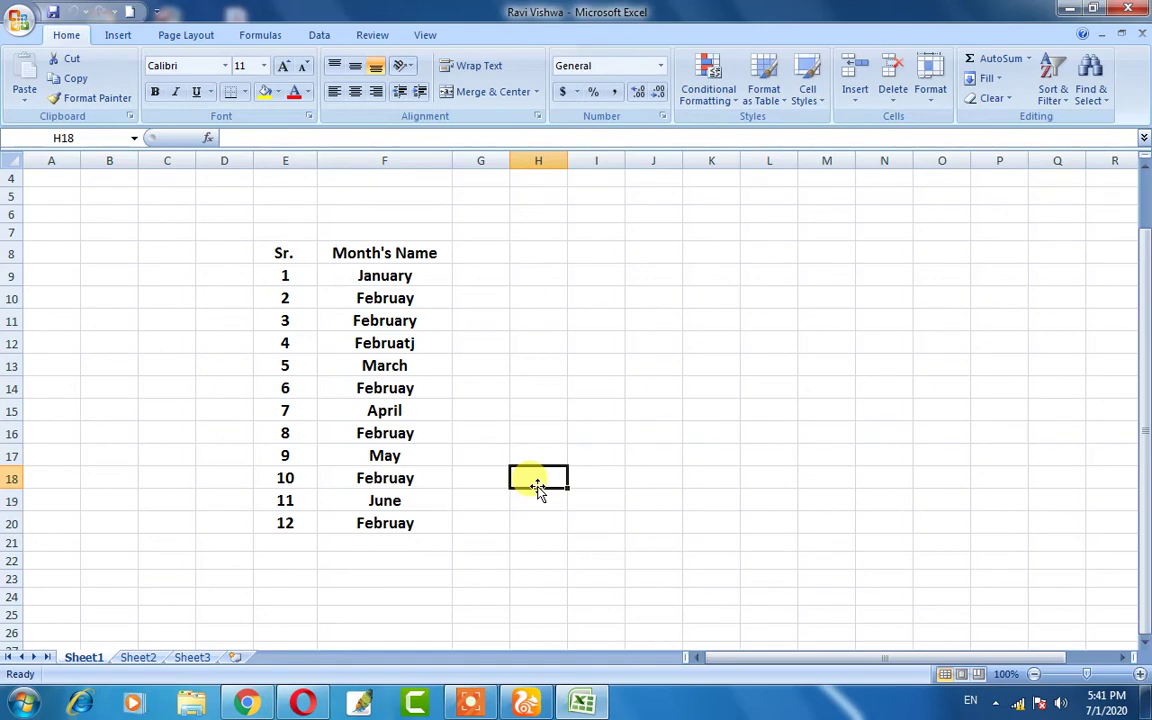
{"action": "left_click", "coordinate": [19, 19]}
{"action": "mouse_move", "coordinate": [62, 258]}
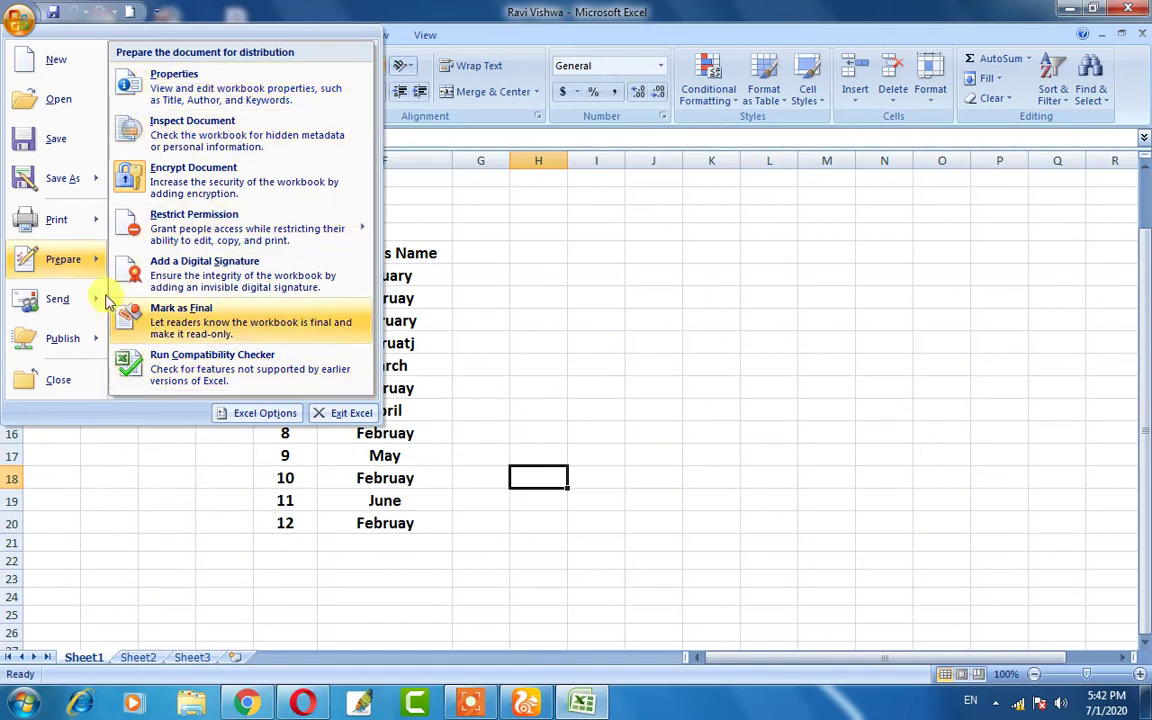
{"action": "mouse_move", "coordinate": [65, 303]}
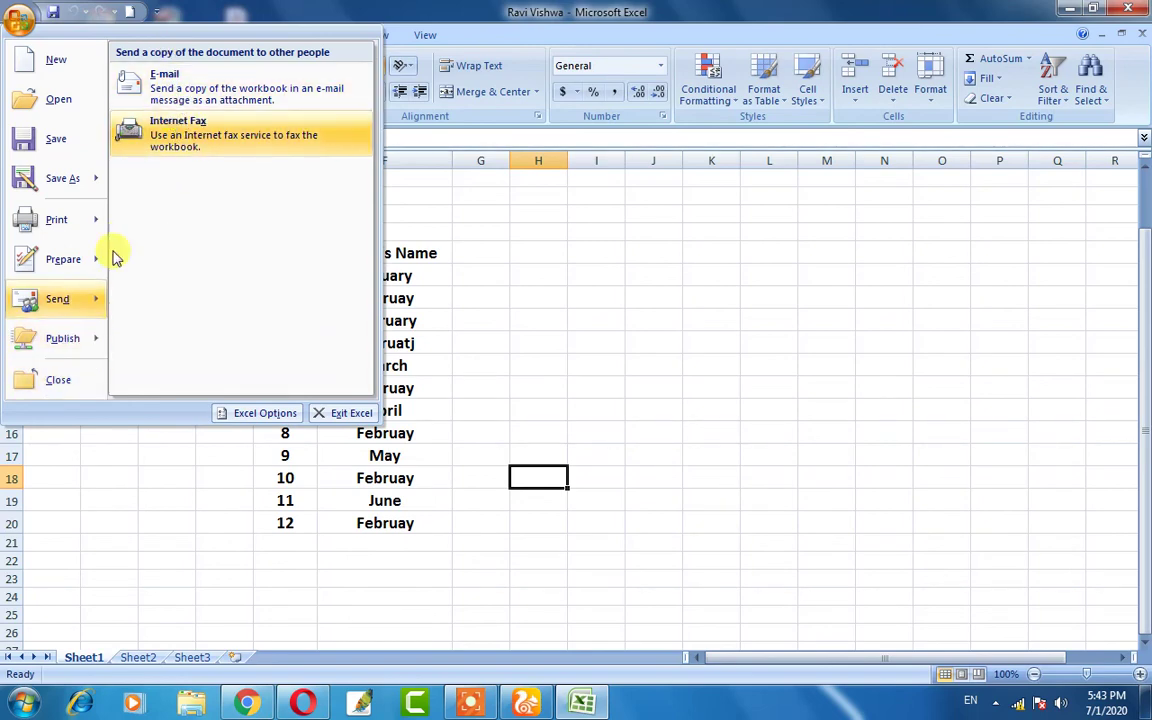
{"action": "mouse_move", "coordinate": [31, 337]}
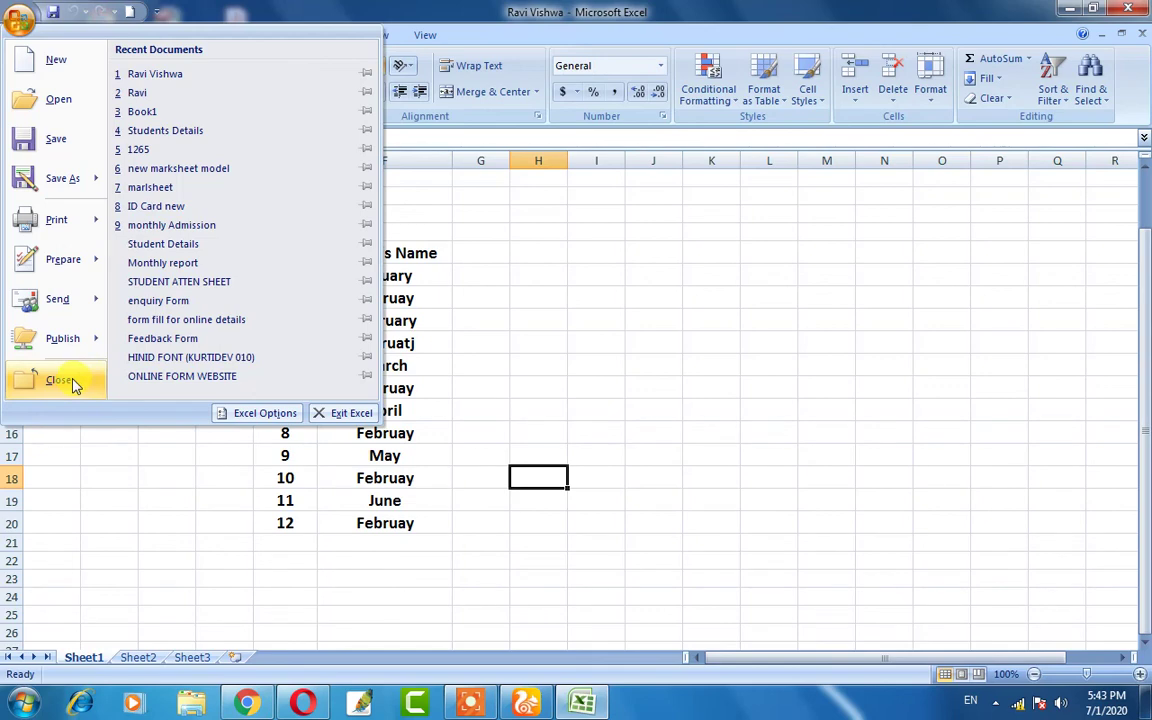
{"action": "left_click", "coordinate": [73, 381]}
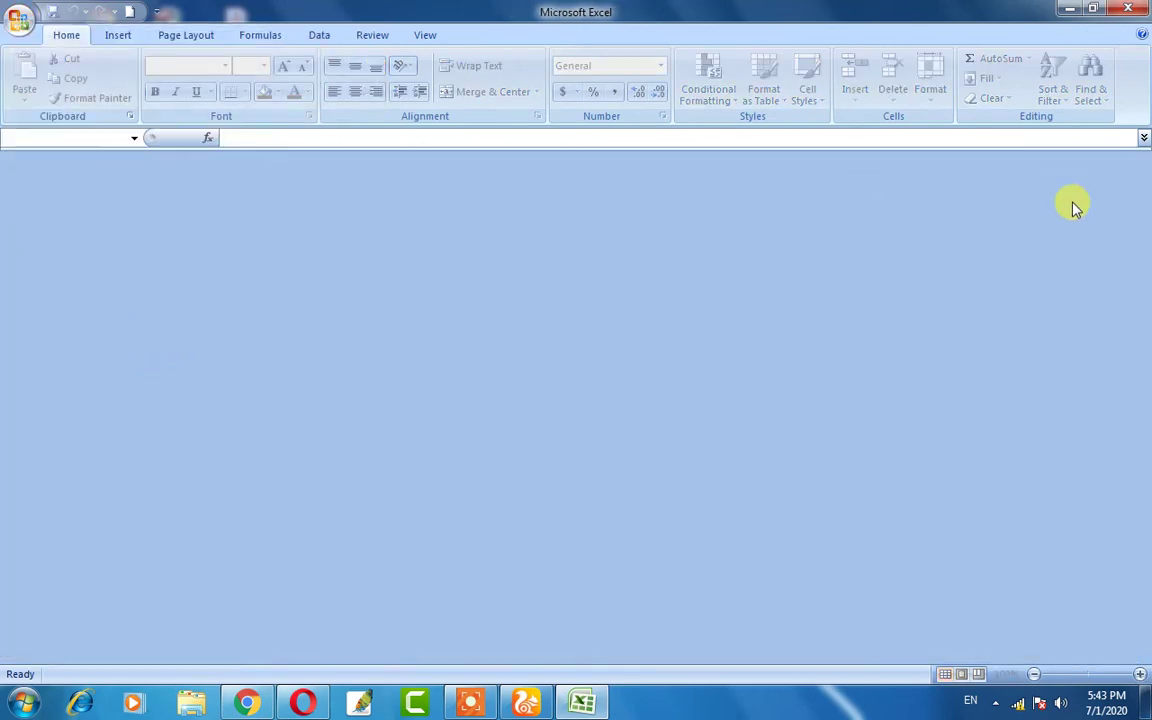
{"action": "key", "text": "ctrl+n"}
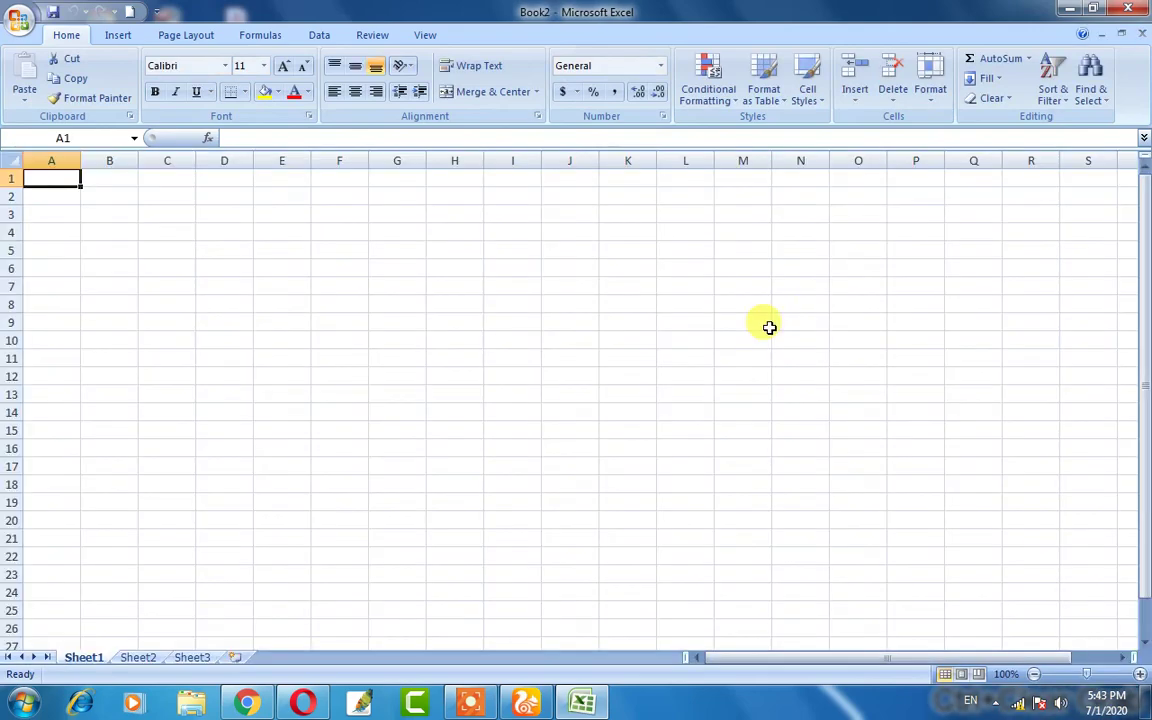
{"action": "left_click", "coordinate": [8, 28]}
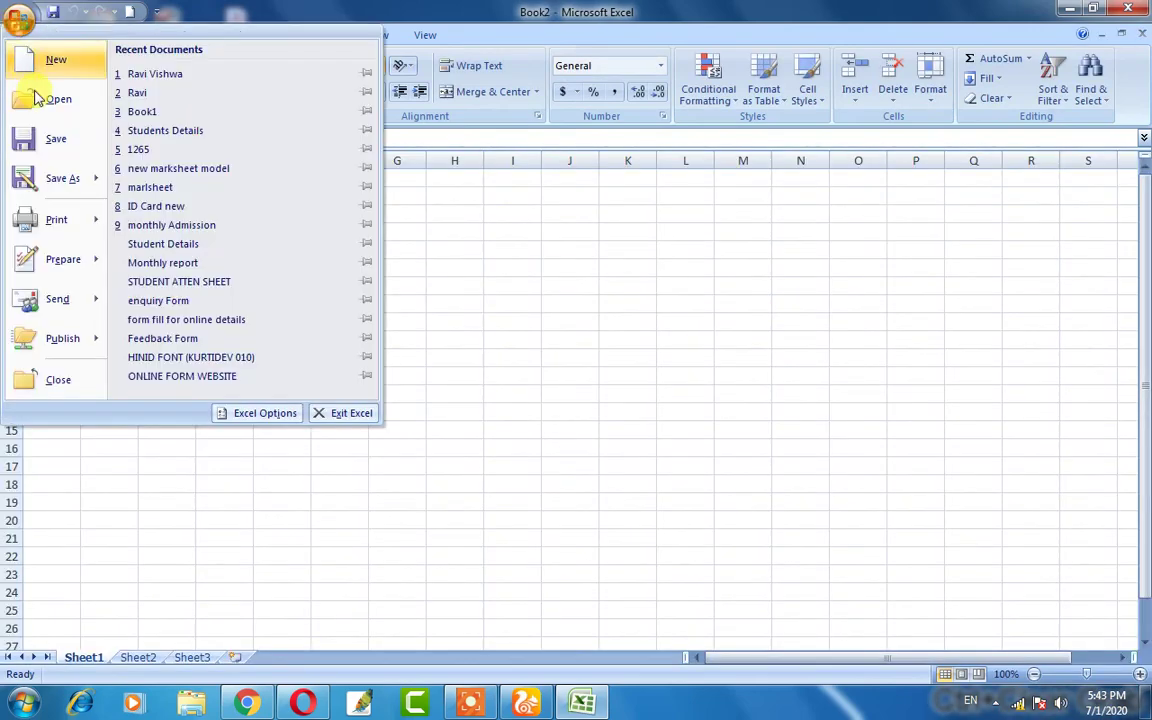
{"action": "left_click", "coordinate": [165, 74]}
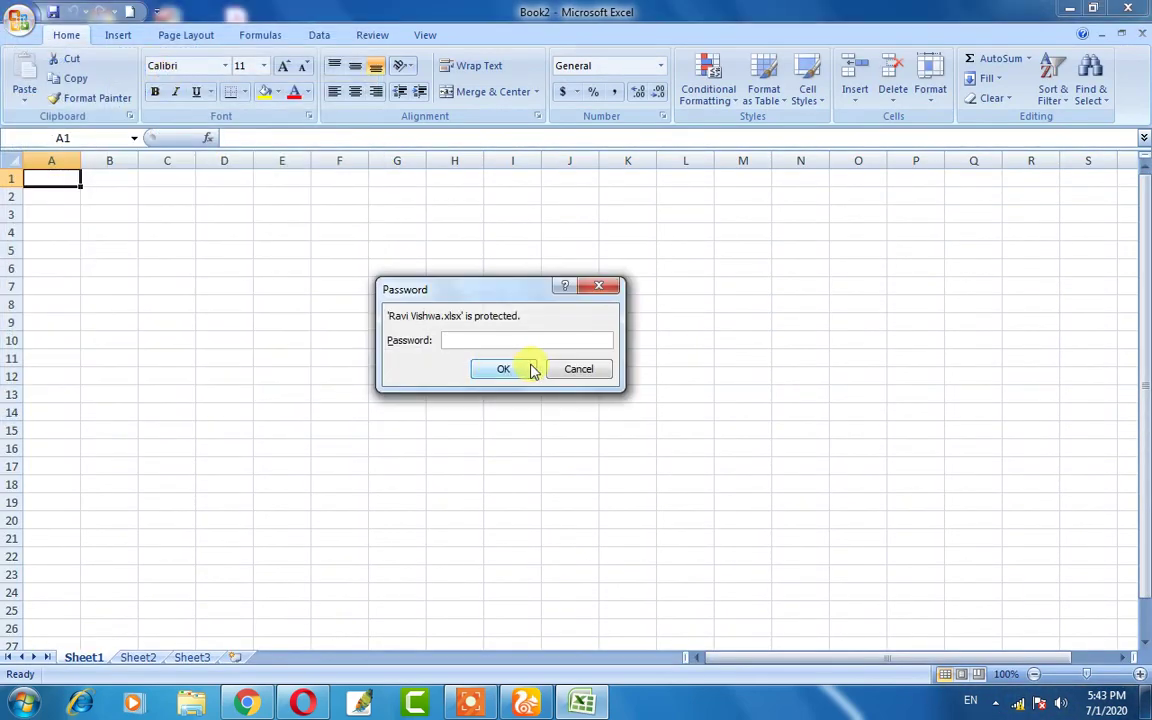
{"action": "type", "text": "•••••••"}
{"action": "left_click", "coordinate": [532, 369]}
{"action": "left_click", "coordinate": [514, 350]}
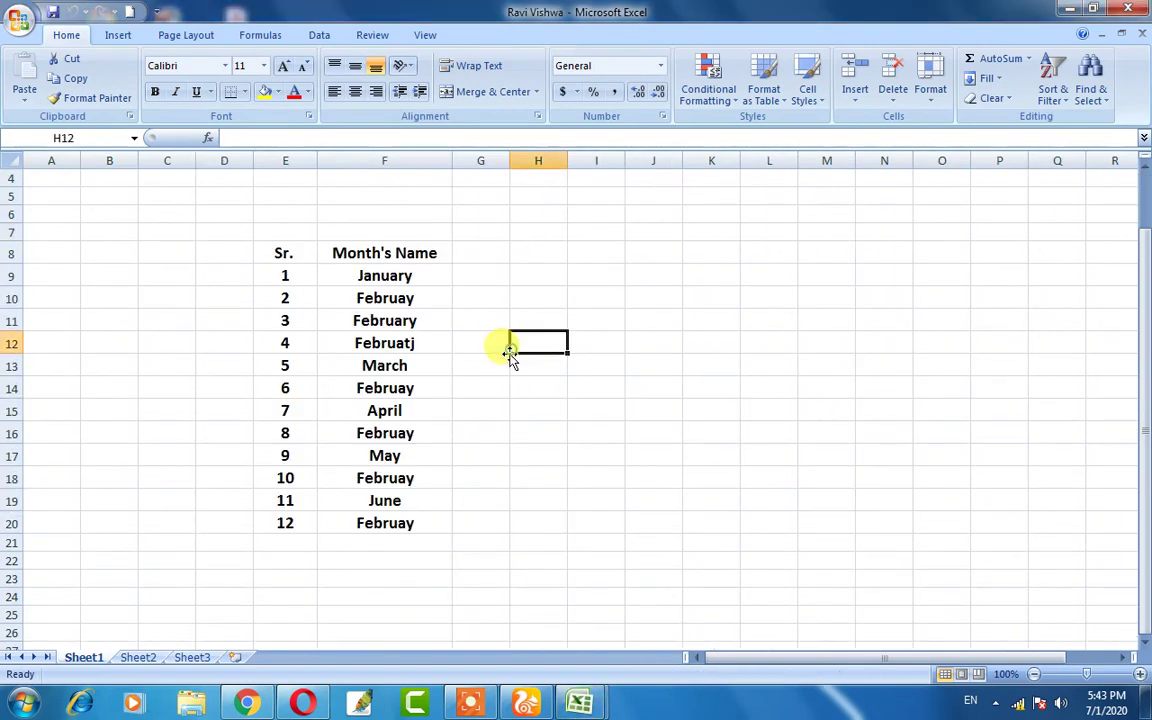
{"action": "left_click_drag", "start_coordinate": [239, 246], "coordinate": [458, 522]}
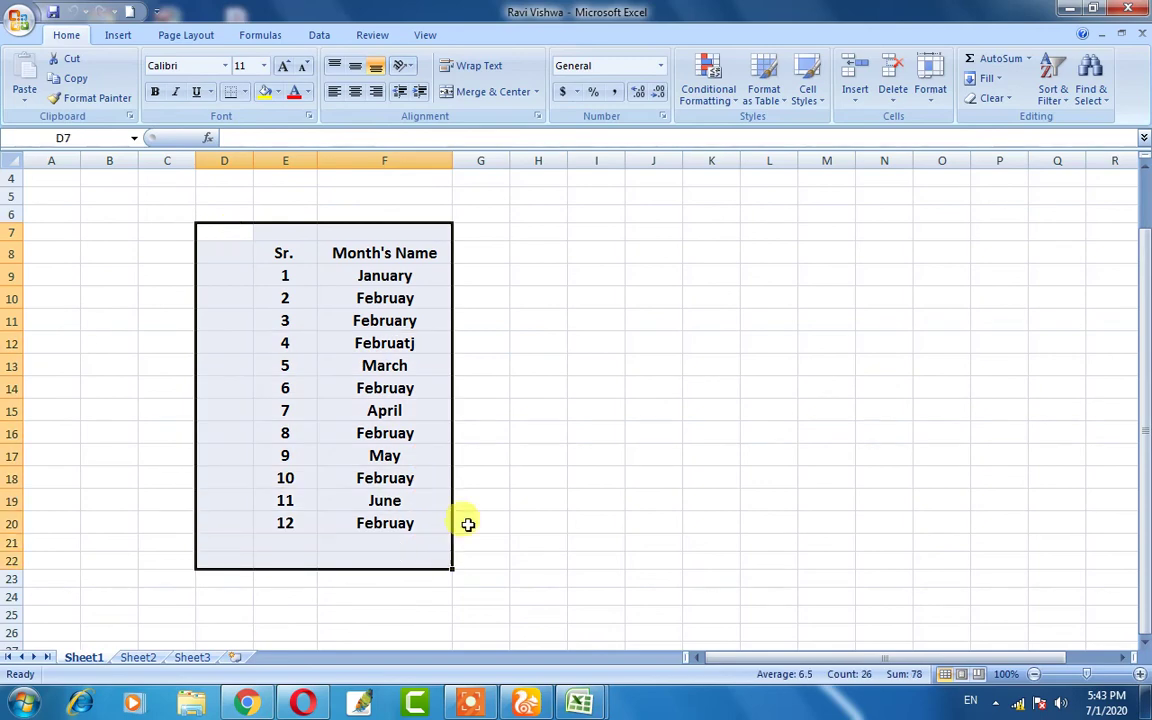
{"action": "left_click", "coordinate": [538, 500]}
{"action": "left_click", "coordinate": [18, 20]}
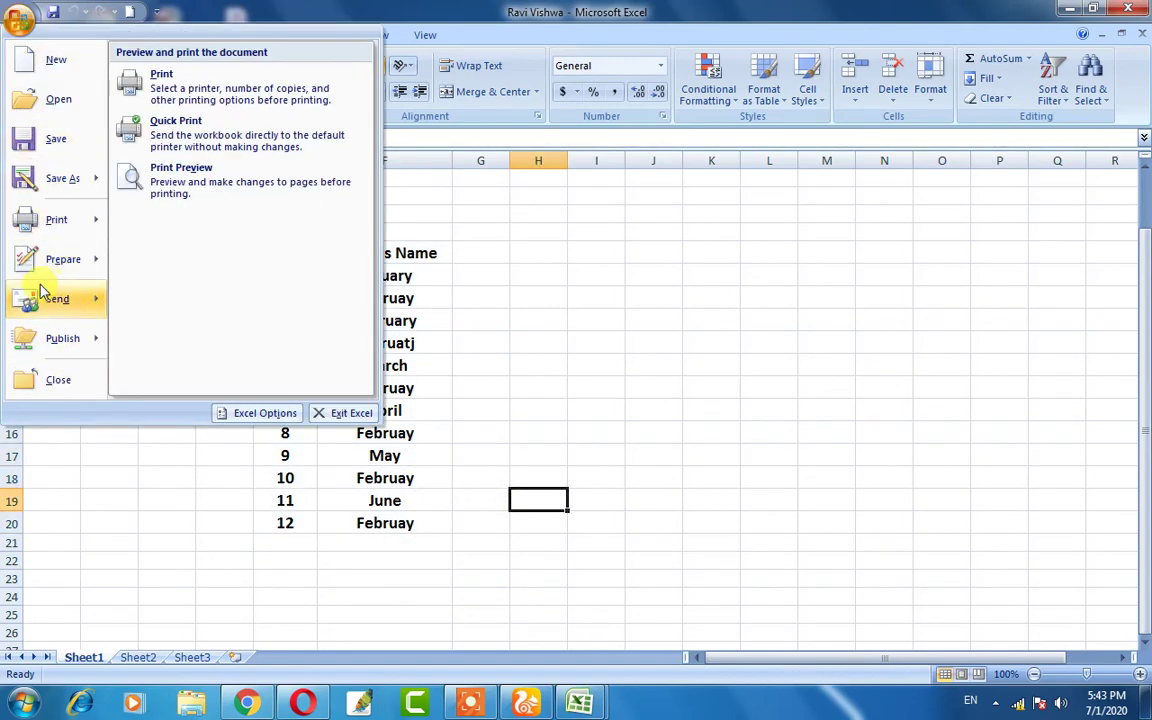
{"action": "mouse_move", "coordinate": [57, 188]}
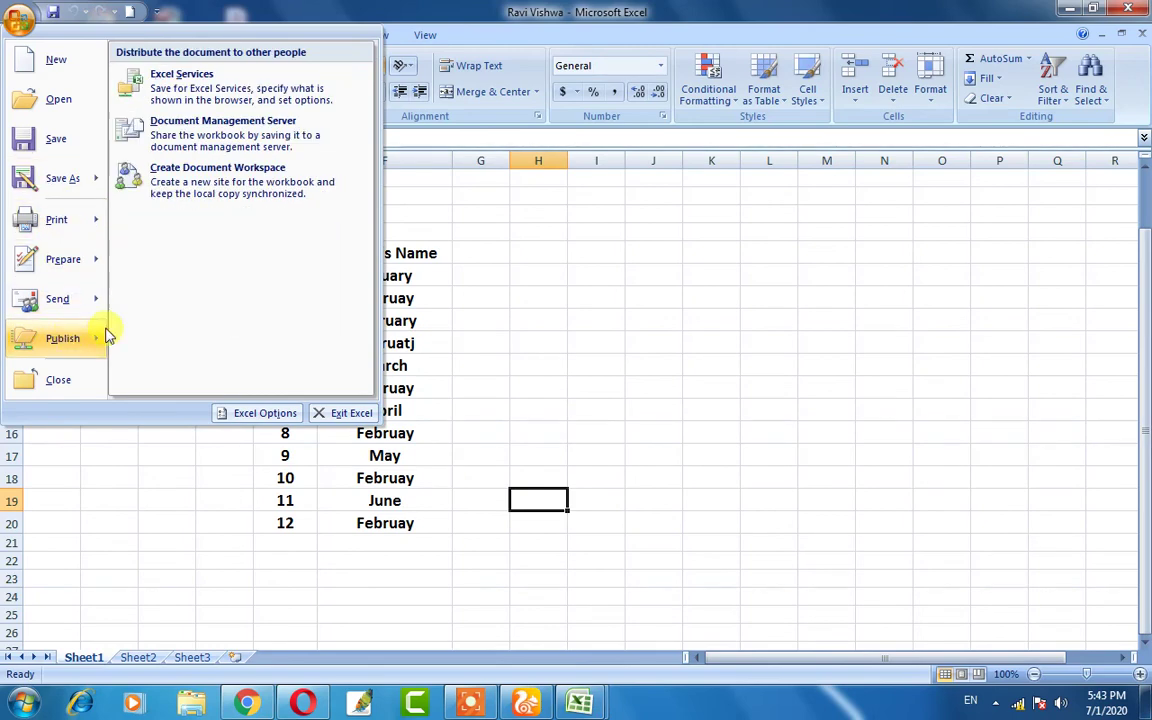
{"action": "mouse_move", "coordinate": [62, 260]}
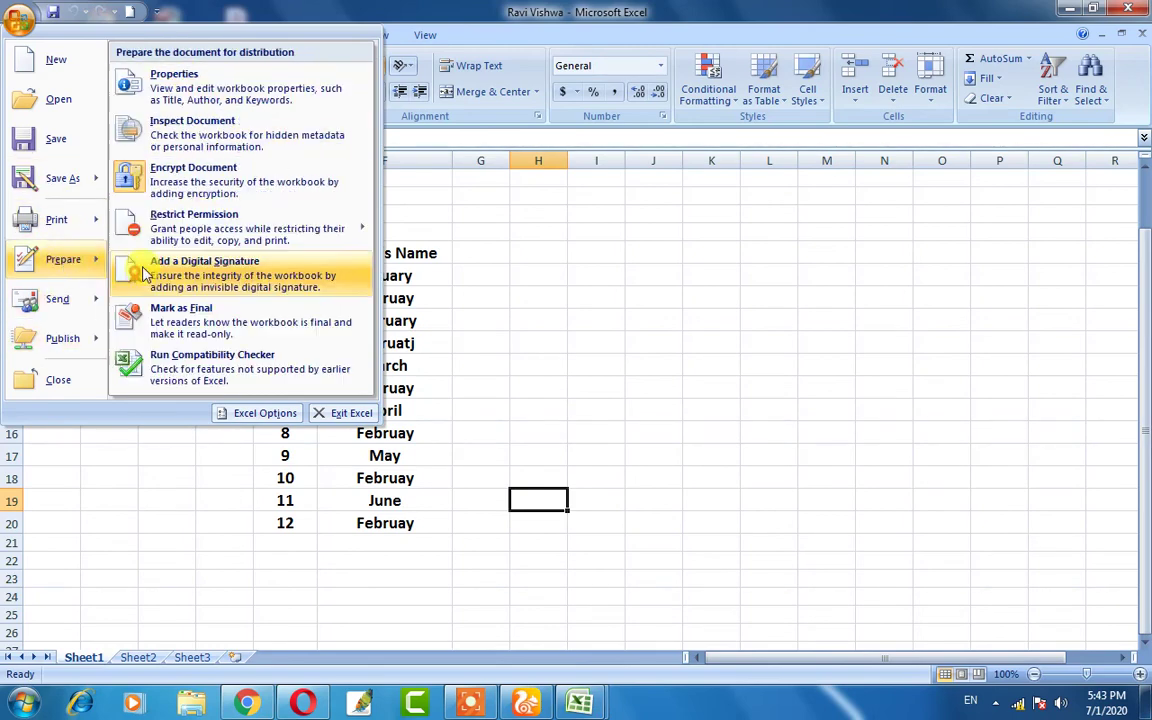
{"action": "left_click", "coordinate": [535, 328]}
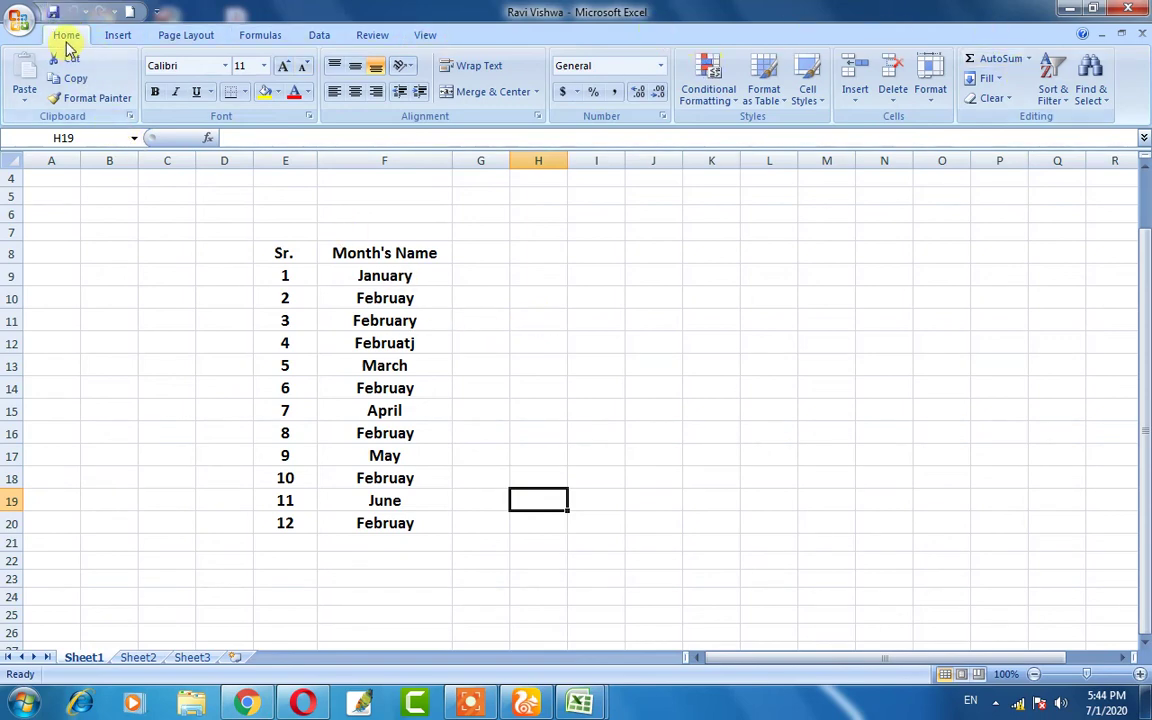
{"action": "left_click", "coordinate": [110, 38]}
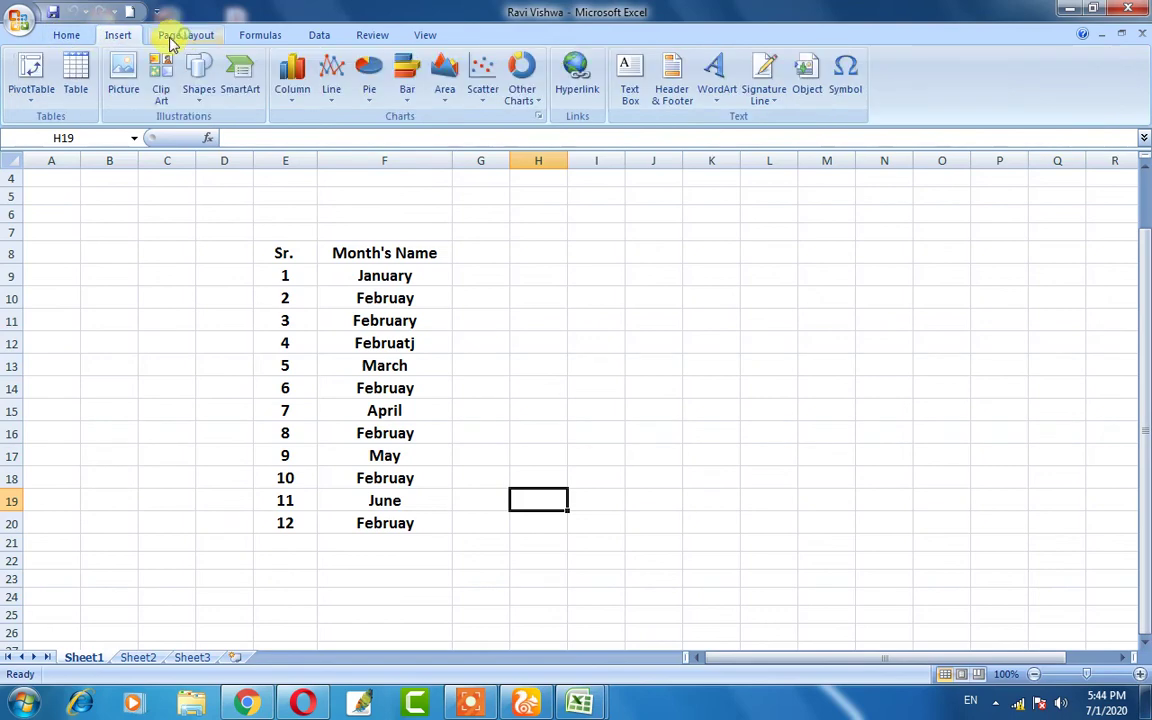
{"action": "left_click", "coordinate": [70, 36]}
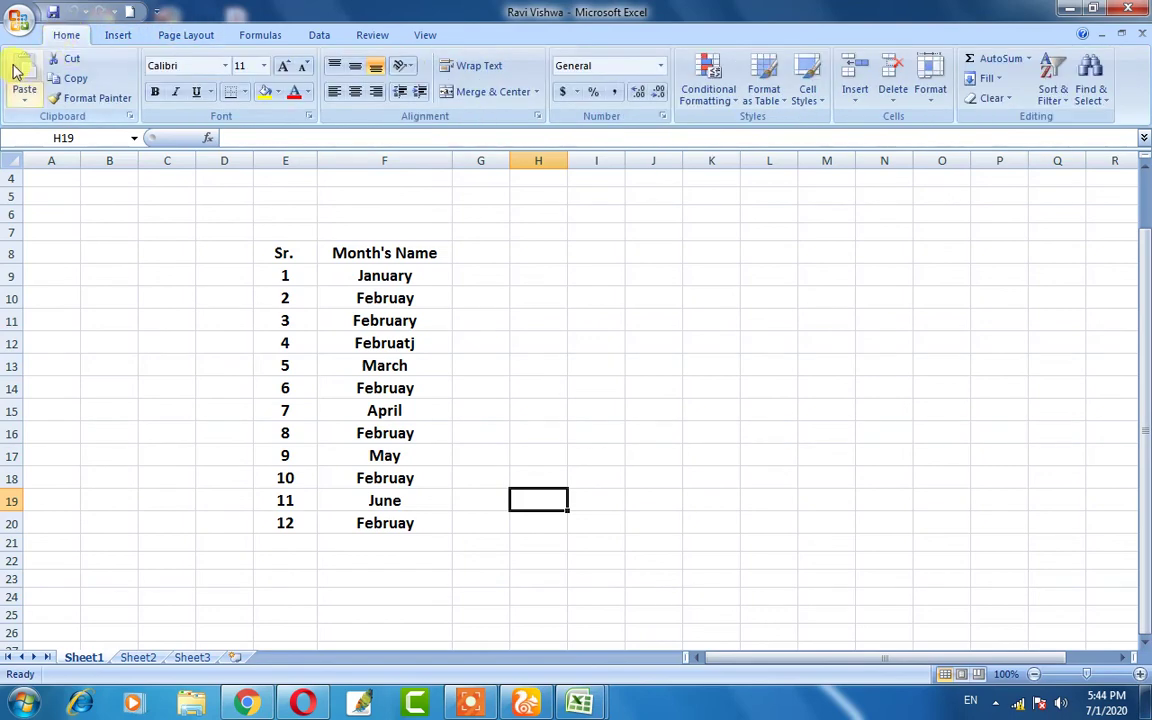